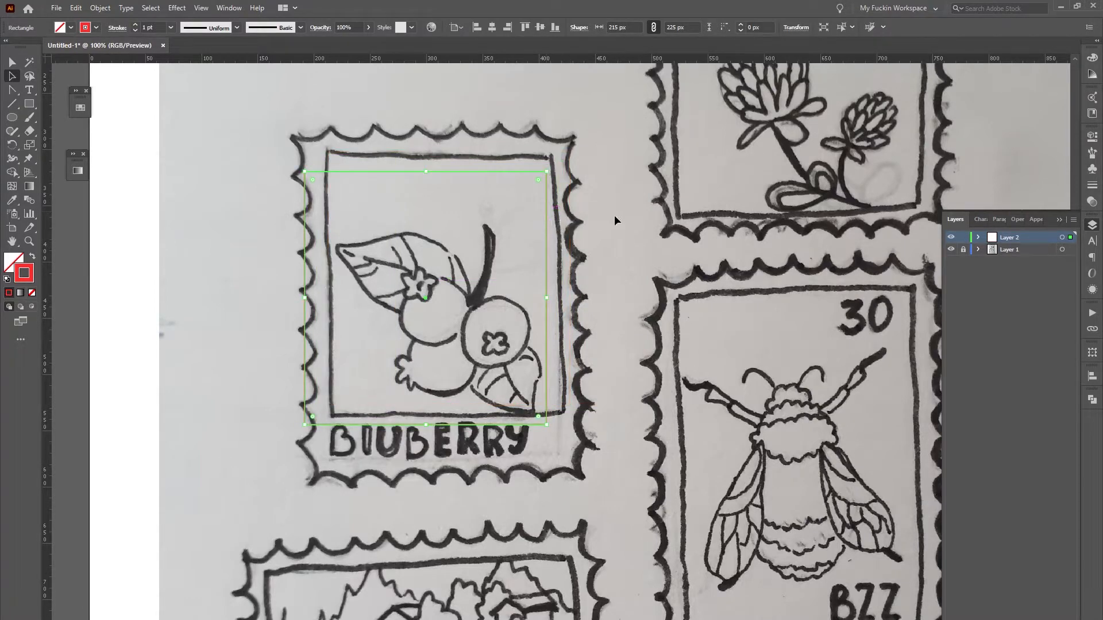
- Move the rectangle onto the blueberry stamp's inner frame, narrow it to 205 px wide, and check Layer 2's contents
{"action": "left_click", "coordinate": [594, 219]}
{"action": "left_click_drag", "start_coordinate": [548, 257], "coordinate": [569, 239]}
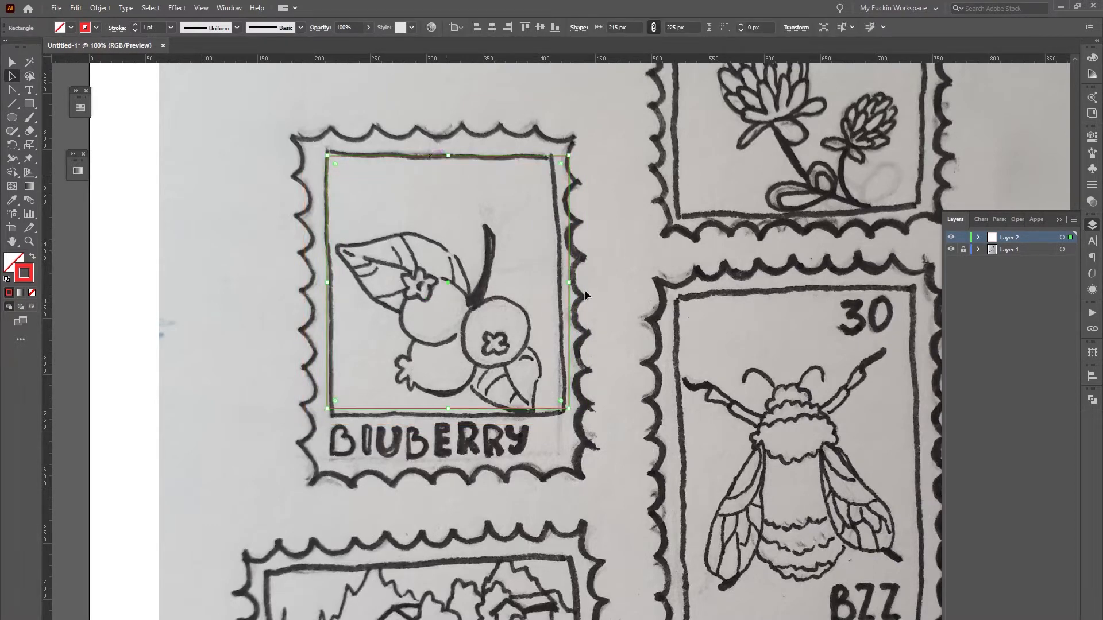
{"action": "left_click_drag", "start_coordinate": [569, 284], "coordinate": [558, 284]}
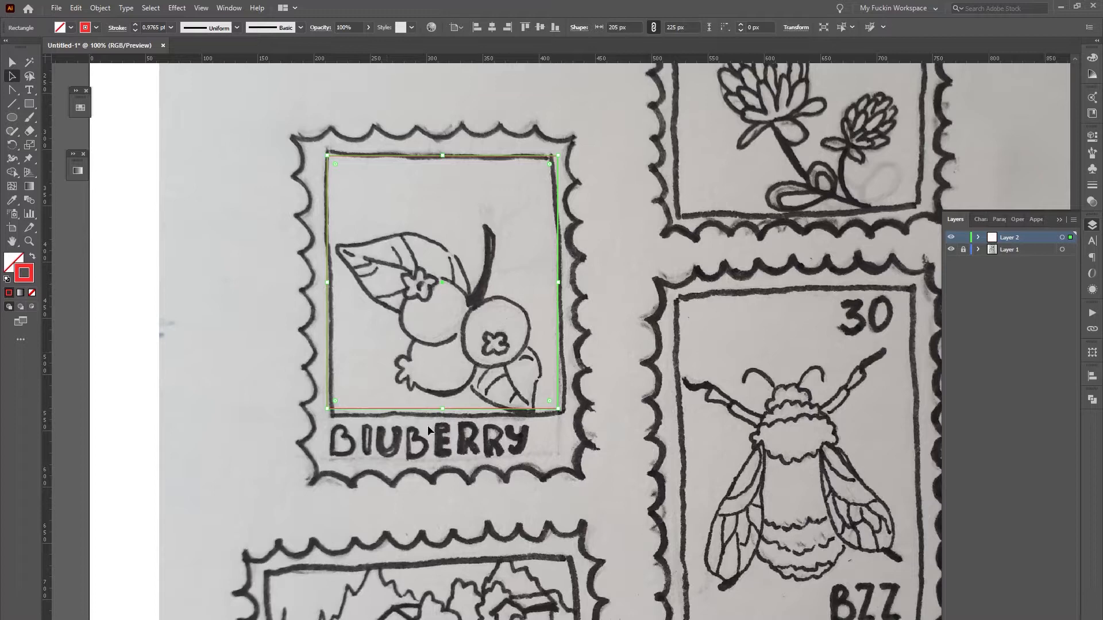
{"action": "left_click", "coordinate": [979, 238]}
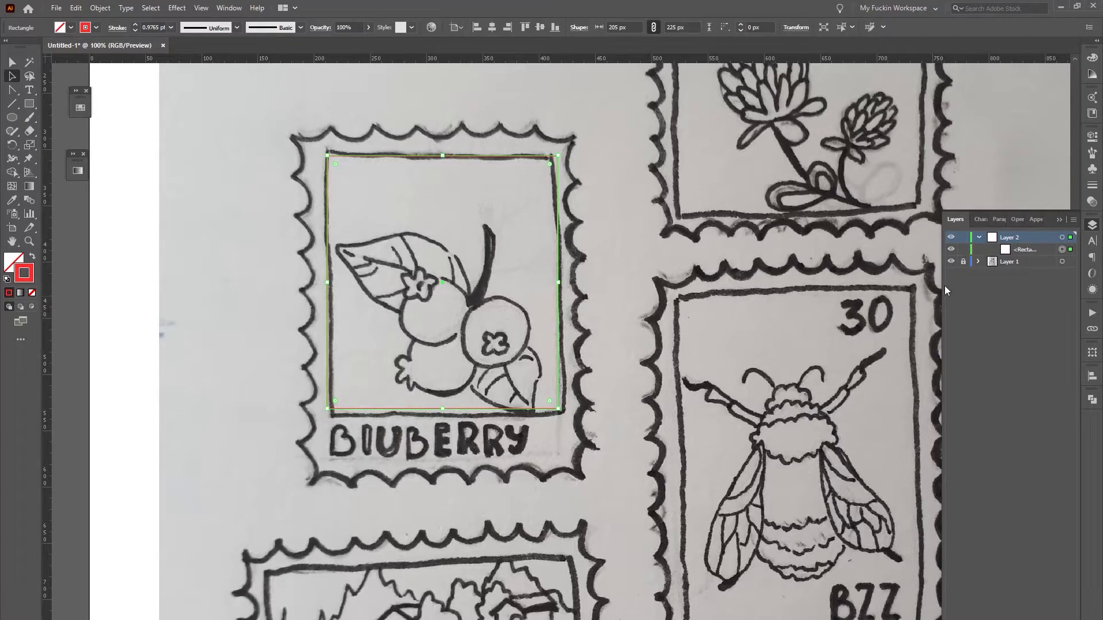
{"action": "left_click", "coordinate": [980, 238]}
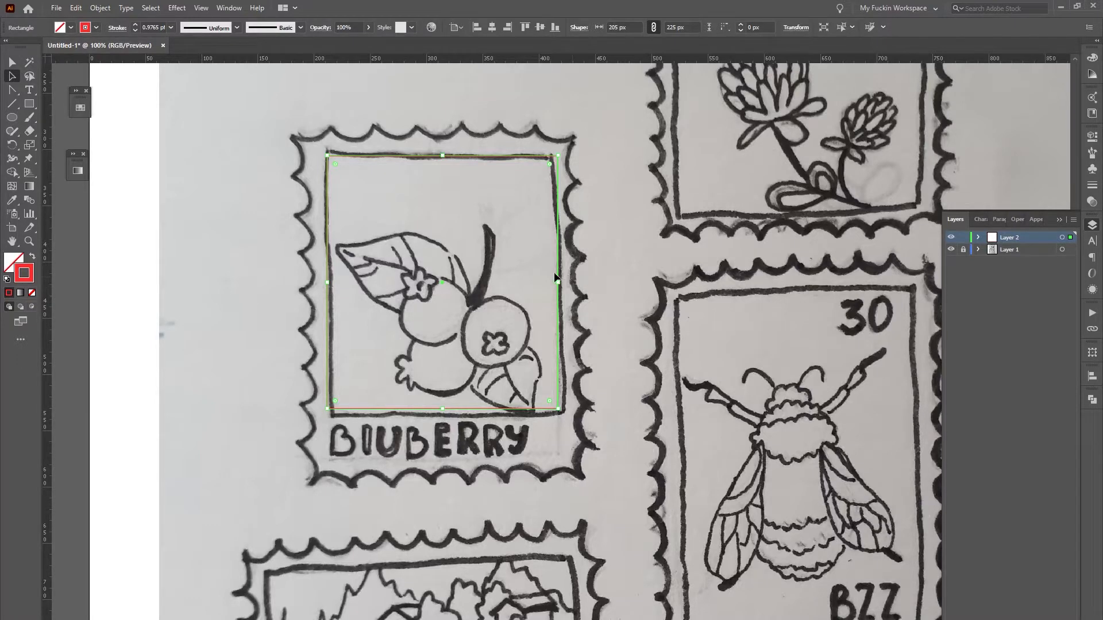
- Select the rectangle over the blueberry stamp's inner frame and delete it
{"action": "left_click", "coordinate": [33, 105]}
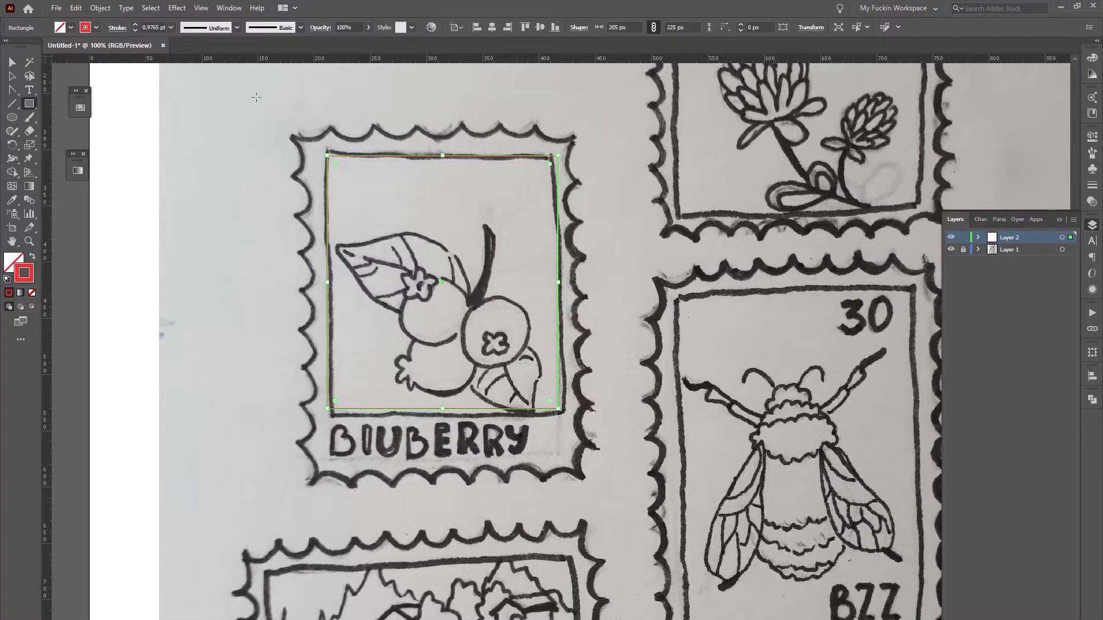
{"action": "left_click", "coordinate": [12, 76]}
{"action": "left_click", "coordinate": [114, 196]}
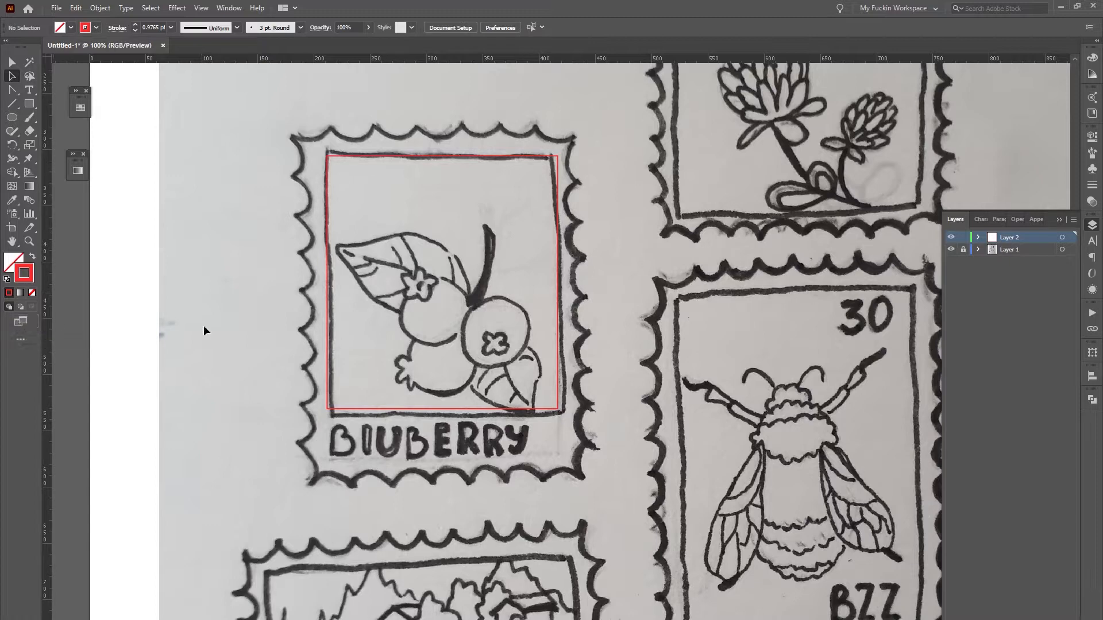
{"action": "left_click_drag", "start_coordinate": [241, 235], "coordinate": [455, 368]}
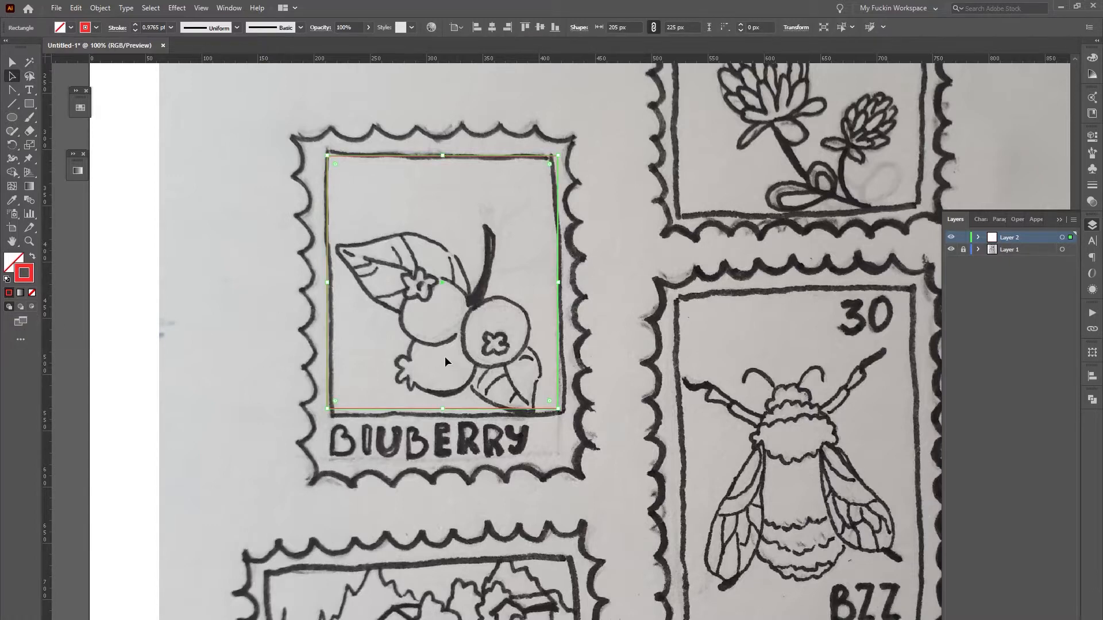
{"action": "left_click", "coordinate": [136, 278]}
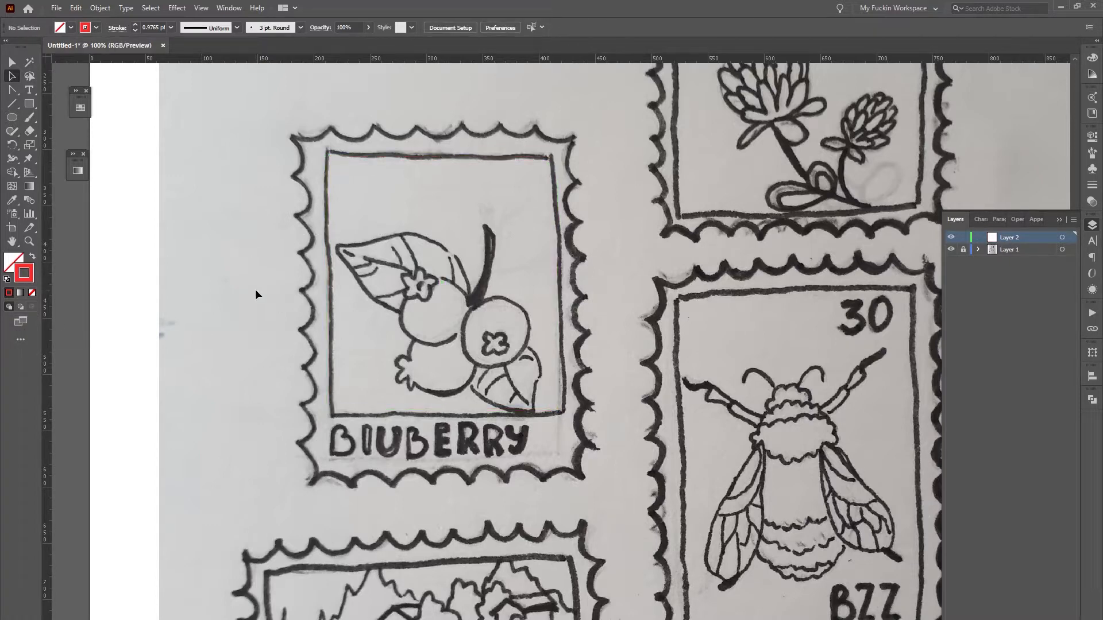
- Draw a straight diagonal practice line beside the blueberry stamp with the Pen tool and end the path
{"action": "key", "text": "p"}
{"action": "left_click", "coordinate": [12, 90]}
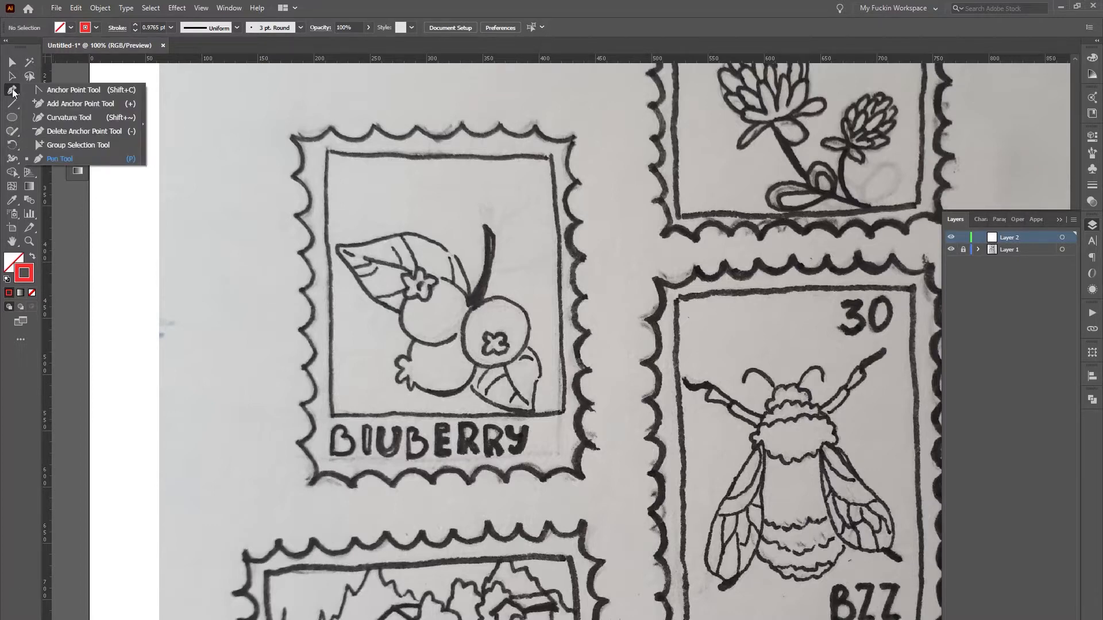
{"action": "left_click", "coordinate": [13, 90]}
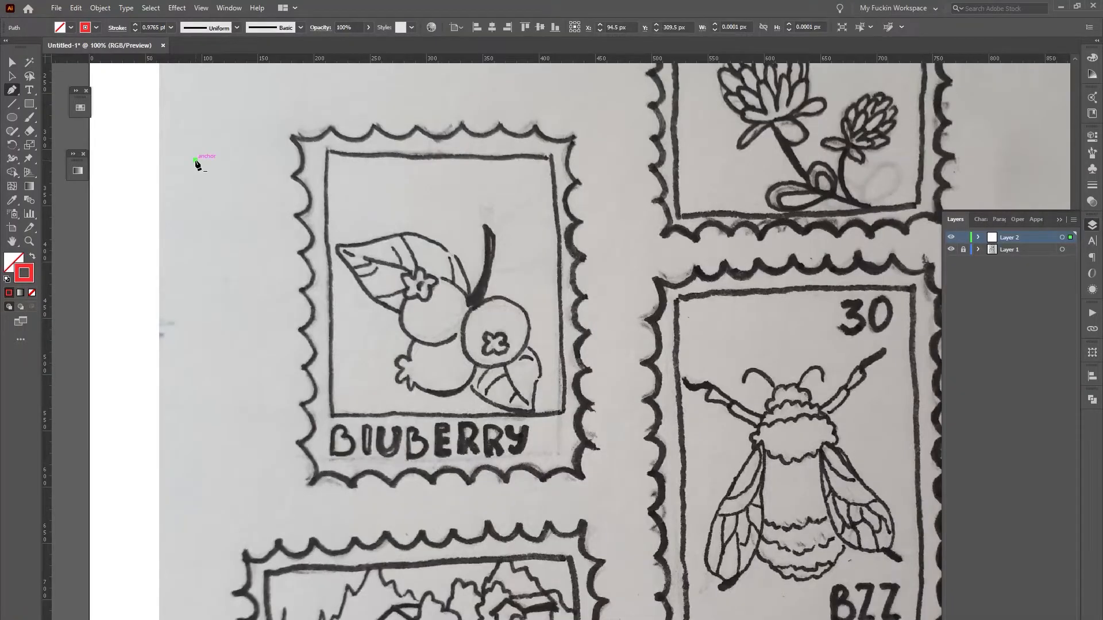
{"action": "mouse_move", "coordinate": [196, 163]}
{"action": "left_mouse_down"}
{"action": "mouse_move", "coordinate": [212, 198]}
{"action": "mouse_move", "coordinate": [180, 166]}
{"action": "mouse_move", "coordinate": [202, 174]}
{"action": "mouse_move", "coordinate": [197, 164]}
{"action": "left_mouse_up"}
{"action": "mouse_move", "coordinate": [197, 165]}
{"action": "left_mouse_down"}
{"action": "mouse_move", "coordinate": [198, 127]}
{"action": "mouse_move", "coordinate": [204, 176]}
{"action": "left_mouse_up"}
{"action": "left_click_drag", "start_coordinate": [205, 179], "coordinate": [140, 275]}
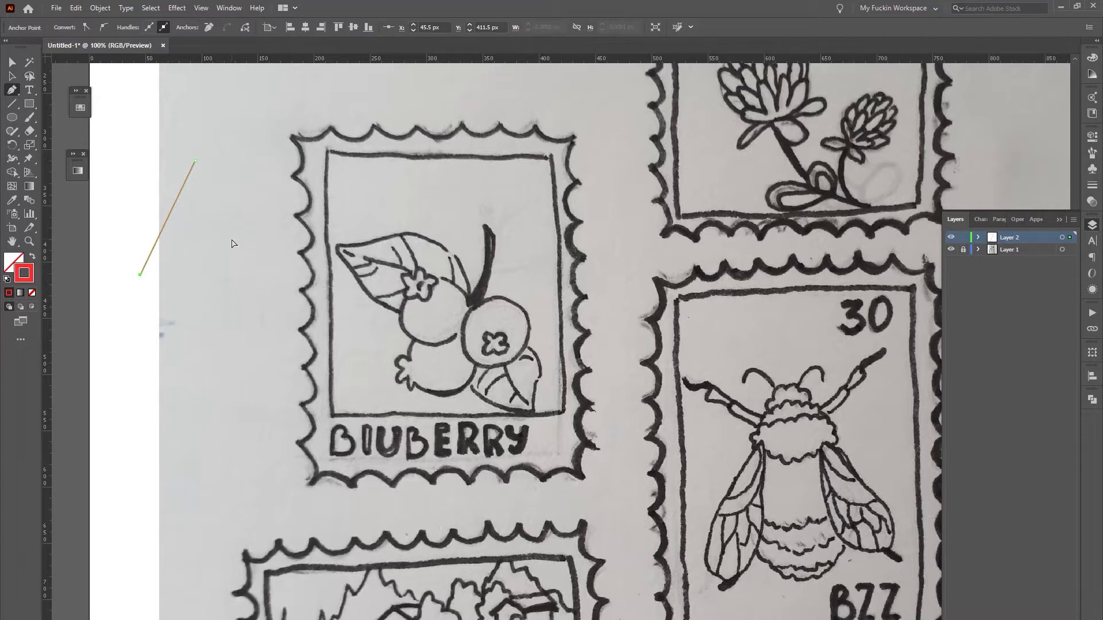
{"action": "left_click", "coordinate": [232, 243], "text": "ctrl"}
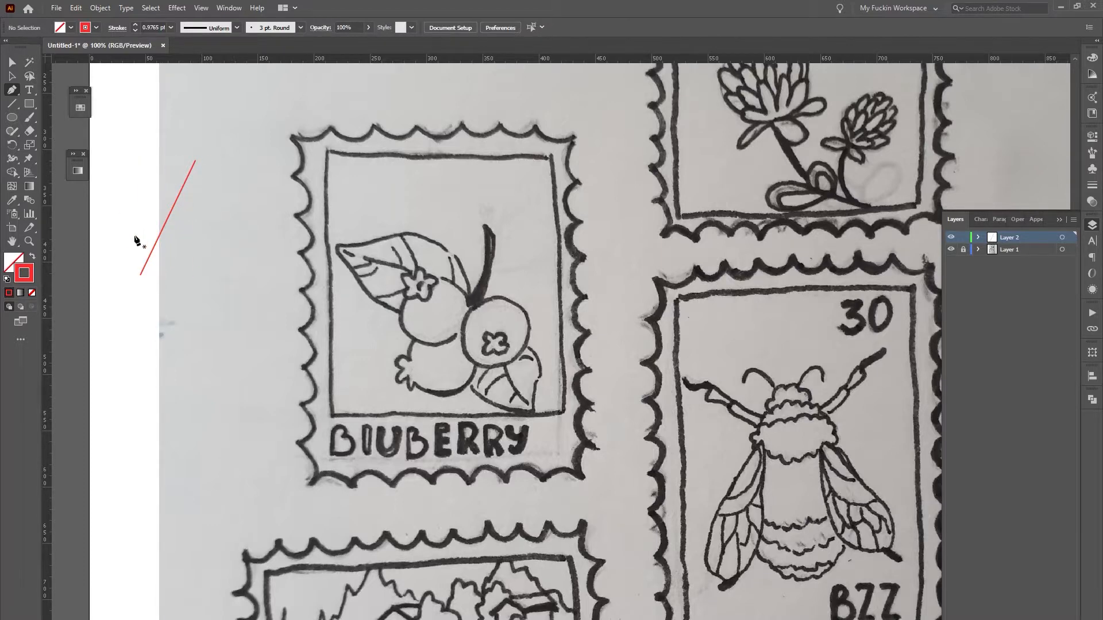
- Draw an open Pen path that starts with straight segments and continues as curves across the blueberry stamp, and deselect it
{"action": "left_click", "coordinate": [168, 284]}
{"action": "left_click", "coordinate": [170, 325]}
{"action": "left_click", "coordinate": [270, 311]}
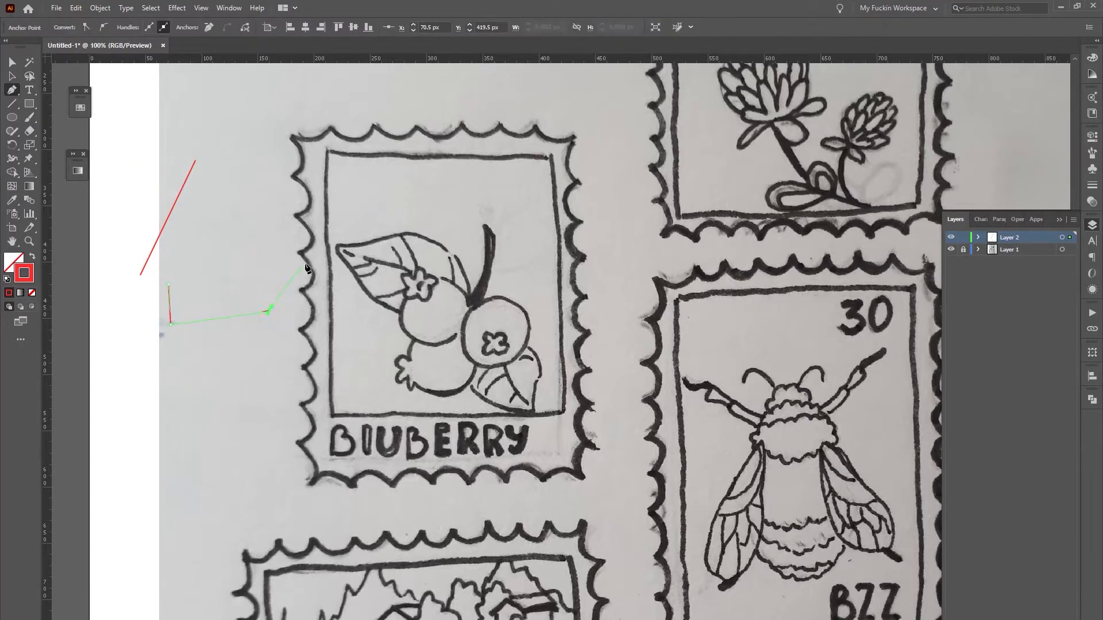
{"action": "left_click_drag", "start_coordinate": [311, 259], "coordinate": [411, 334]}
{"action": "left_click_drag", "start_coordinate": [435, 283], "coordinate": [498, 314]}
{"action": "left_click_drag", "start_coordinate": [517, 356], "coordinate": [518, 387]}
{"action": "left_click_drag", "start_coordinate": [537, 398], "coordinate": [571, 396]}
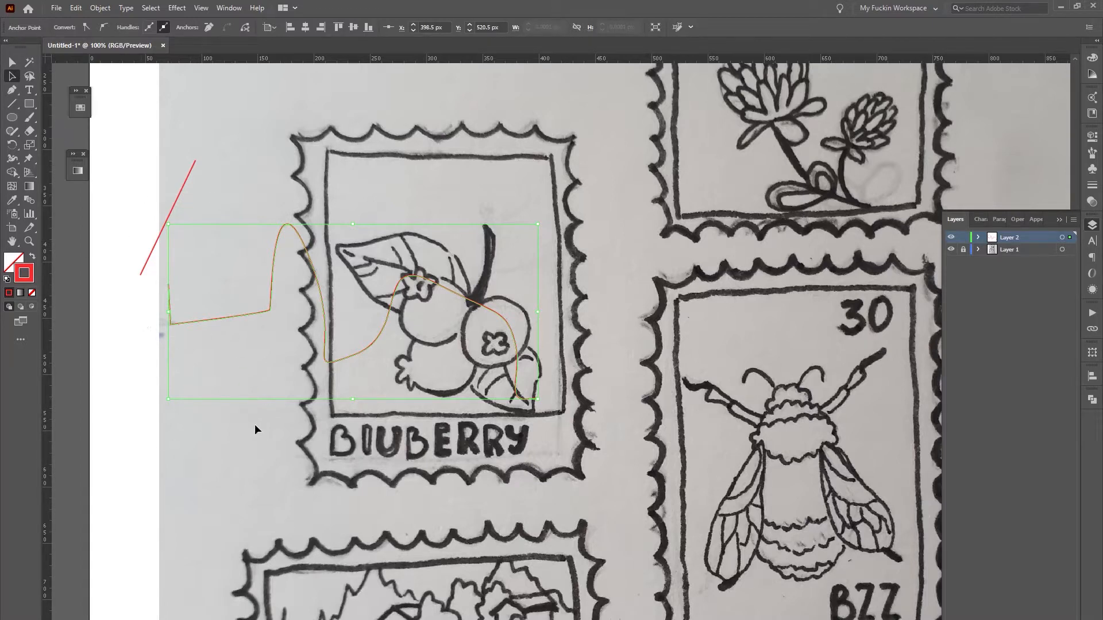
{"action": "left_click", "coordinate": [195, 450]}
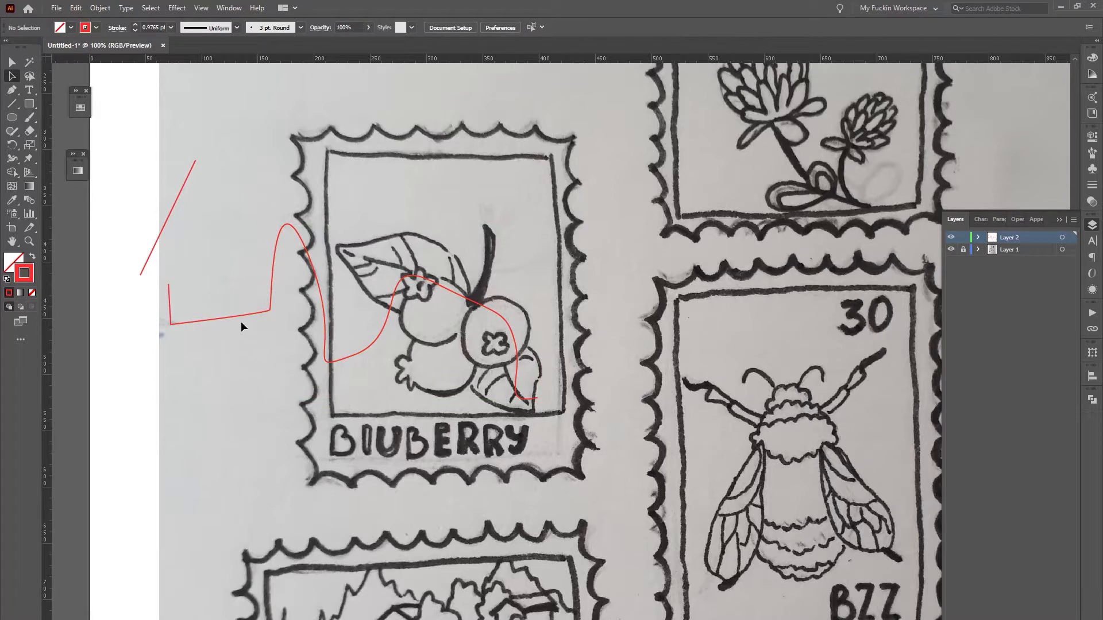
- Move the curved practice path up over the stamp's upper edge, and delete both practice paths
{"action": "left_click_drag", "start_coordinate": [240, 322], "coordinate": [288, 293]}
{"action": "left_click_drag", "start_coordinate": [357, 232], "coordinate": [319, 105]}
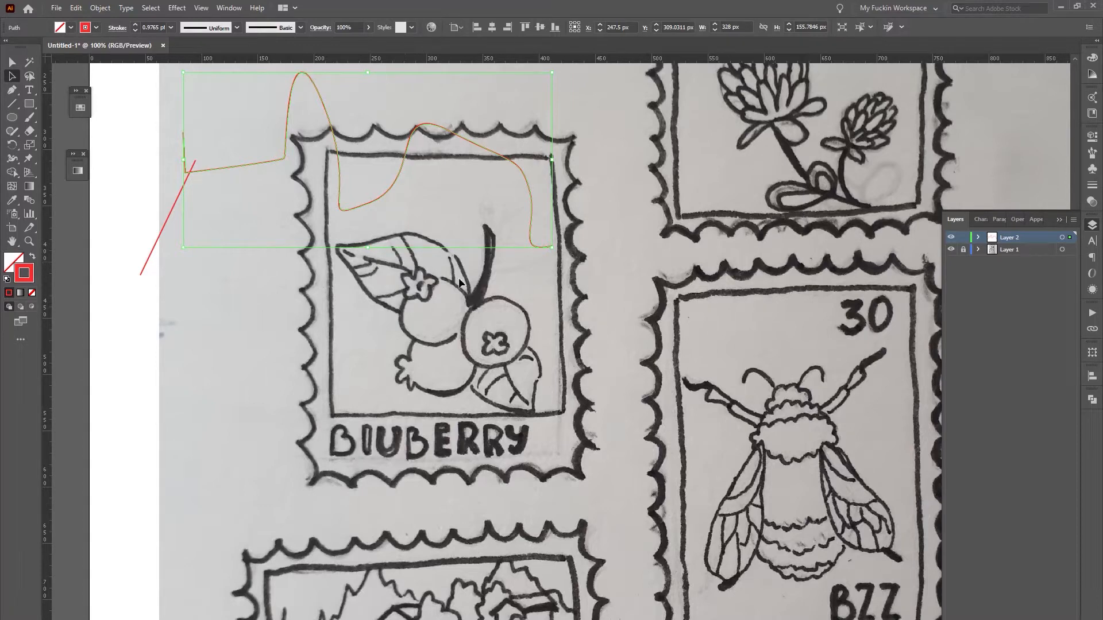
{"action": "left_click_drag", "start_coordinate": [141, 122], "coordinate": [381, 276]}
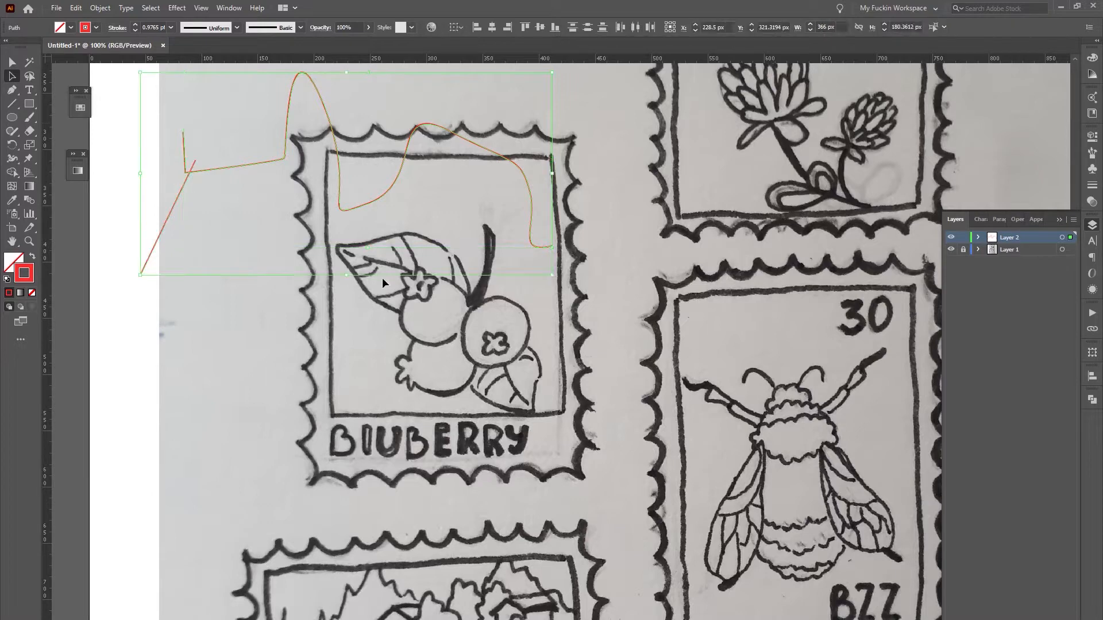
{"action": "key", "text": "Delete"}
- Draw a closed seven-cornered polygon about 138 by 135 px beside the blueberry stamp with the Pen tool
{"action": "key", "text": "p"}
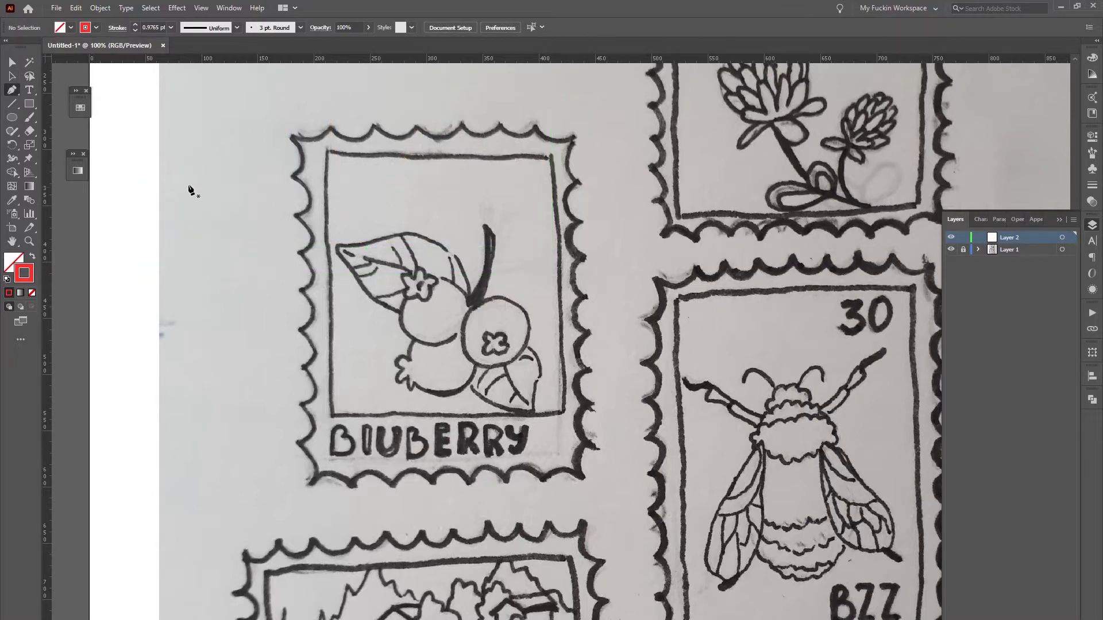
{"action": "left_click", "coordinate": [189, 187]}
{"action": "left_click", "coordinate": [126, 274]}
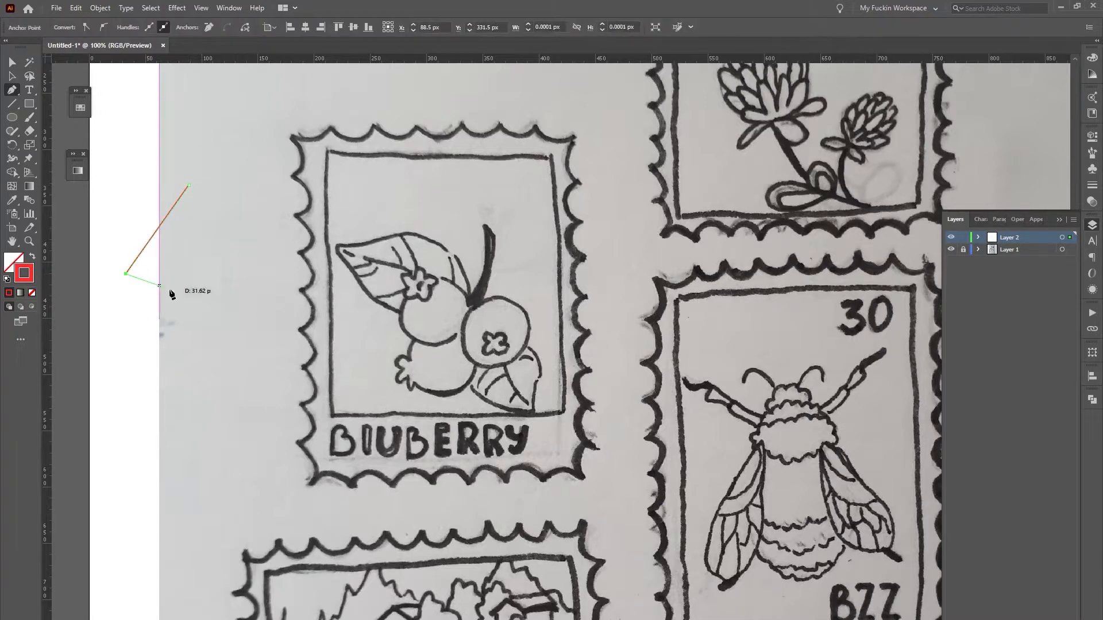
{"action": "left_click", "coordinate": [280, 327]}
{"action": "left_click", "coordinate": [243, 253]}
{"action": "left_click", "coordinate": [280, 222]}
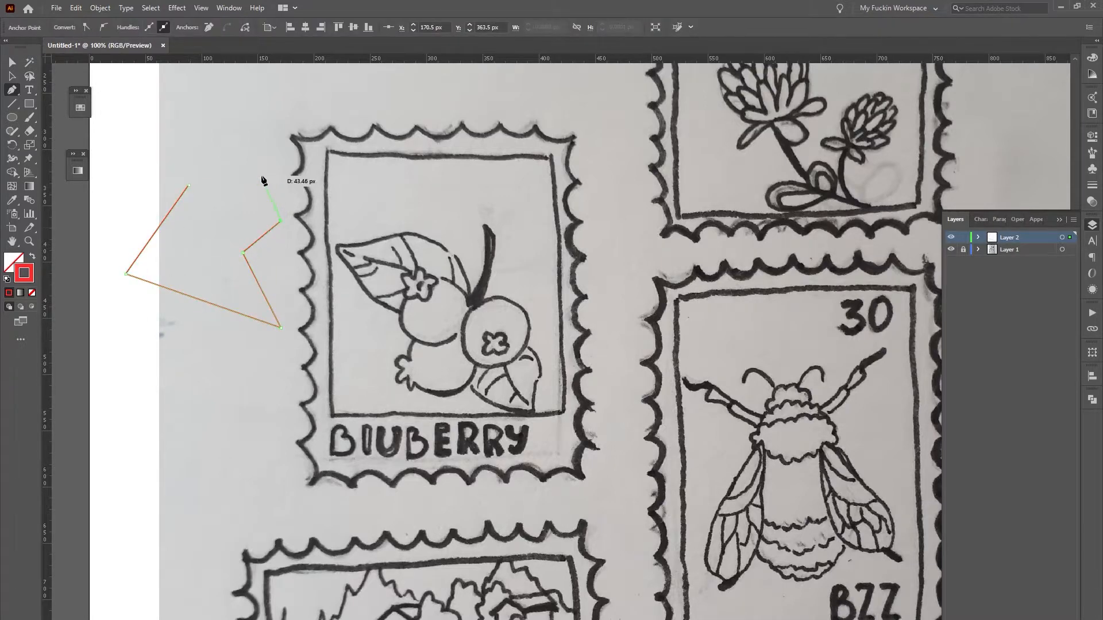
{"action": "left_click", "coordinate": [262, 177]}
{"action": "left_click", "coordinate": [224, 201]}
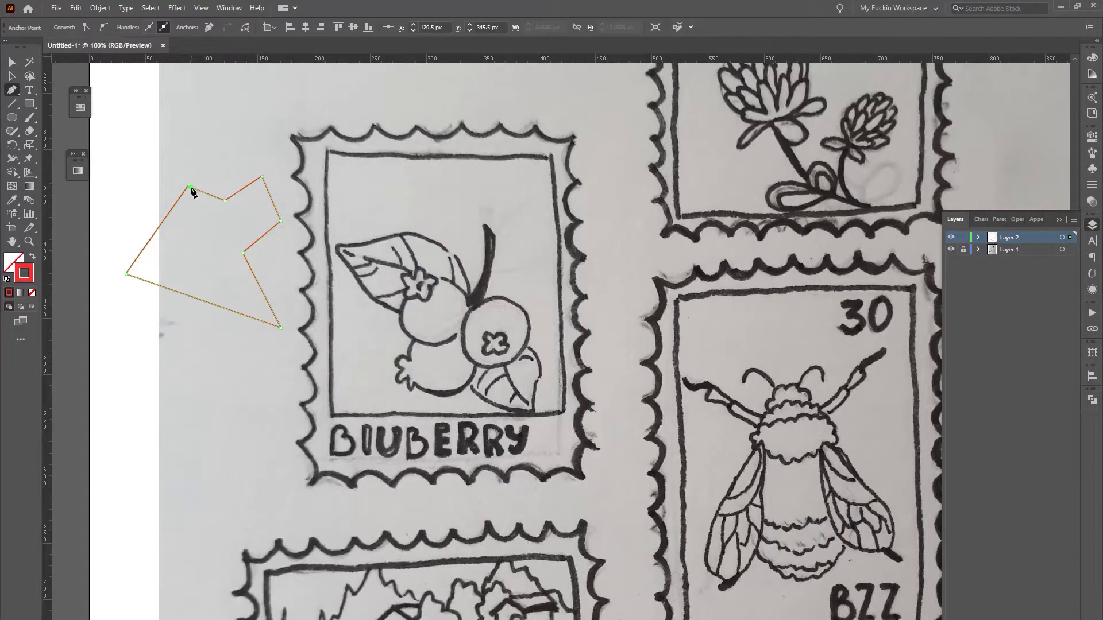
{"action": "left_click", "coordinate": [185, 159]}
{"action": "left_click", "coordinate": [190, 186]}
- Select the polygon and set its stroke colour to dark red 871f1f
{"action": "left_click", "coordinate": [12, 76]}
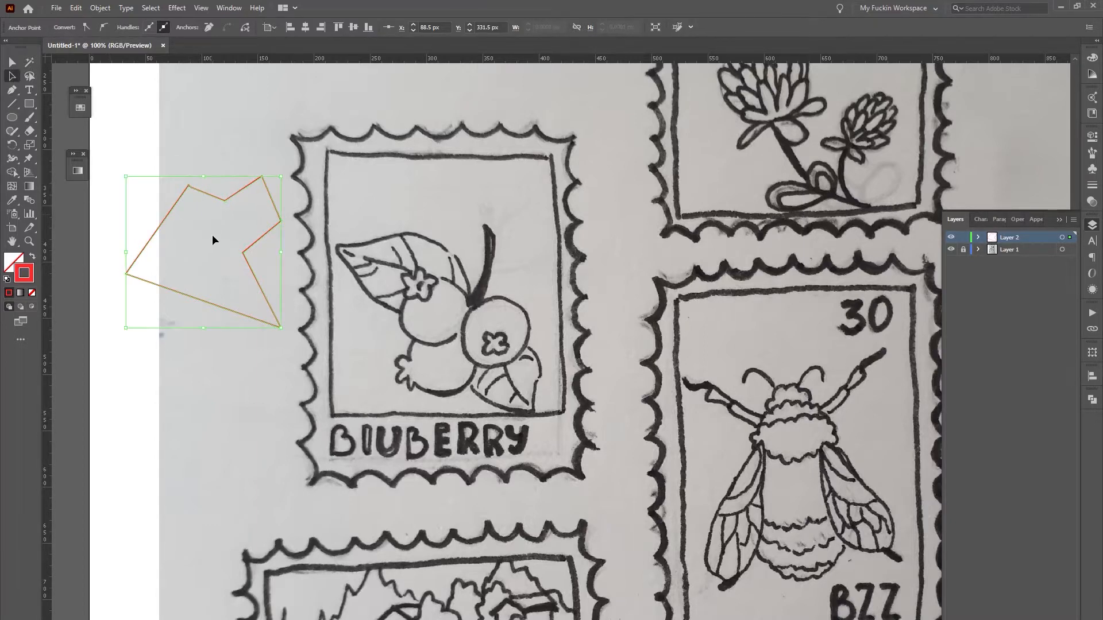
{"action": "left_click_drag", "start_coordinate": [204, 144], "coordinate": [368, 345]}
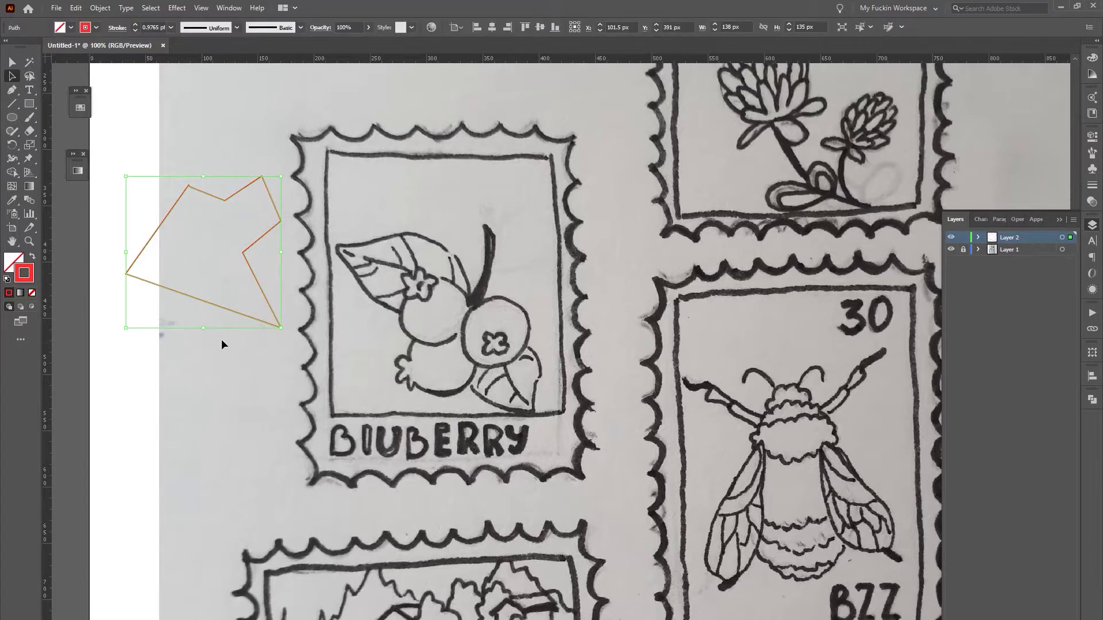
{"action": "double_click", "coordinate": [24, 273]}
{"action": "left_click", "coordinate": [620, 253]}
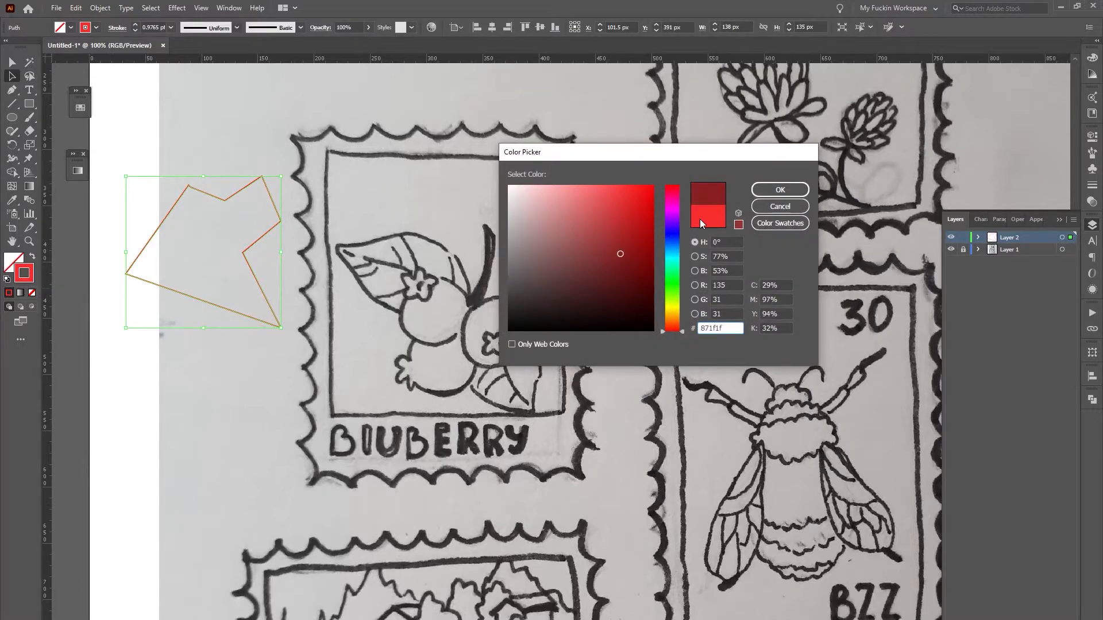
{"action": "left_click", "coordinate": [777, 189]}
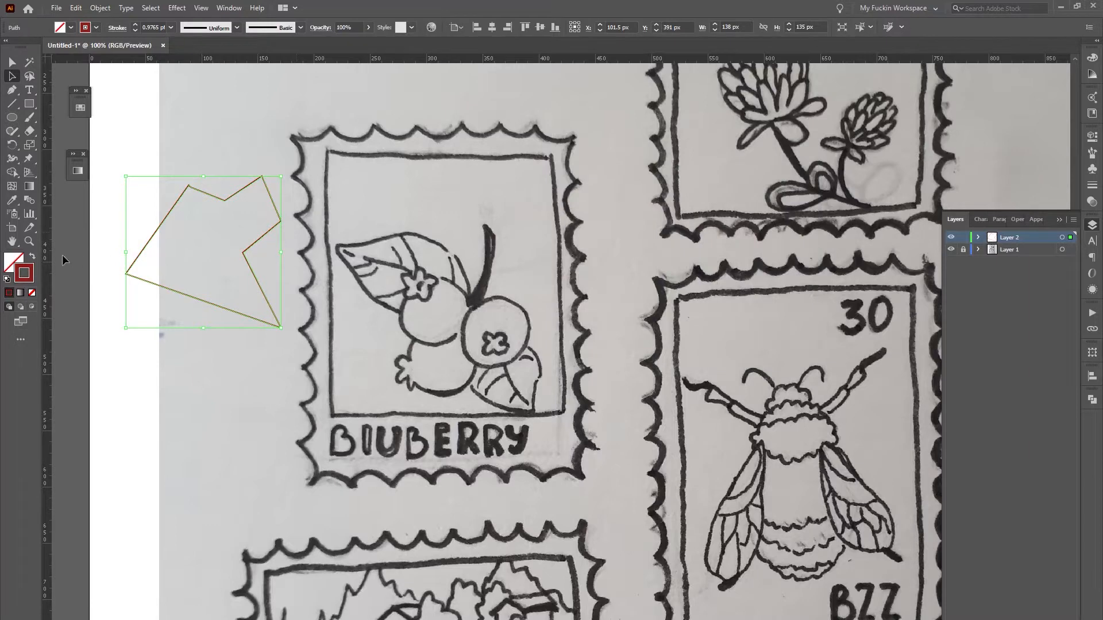
- Set the polygon's fill colour to red ce2929 and deselect it
{"action": "double_click", "coordinate": [14, 263]}
{"action": "left_click", "coordinate": [624, 212]}
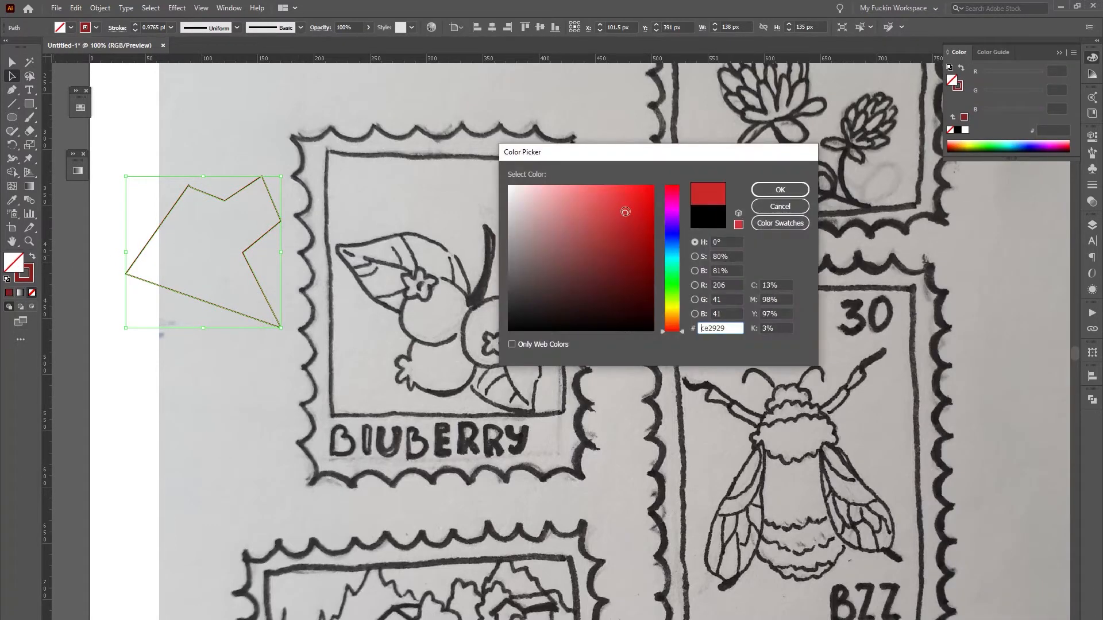
{"action": "left_click", "coordinate": [767, 187]}
{"action": "left_click", "coordinate": [321, 271]}
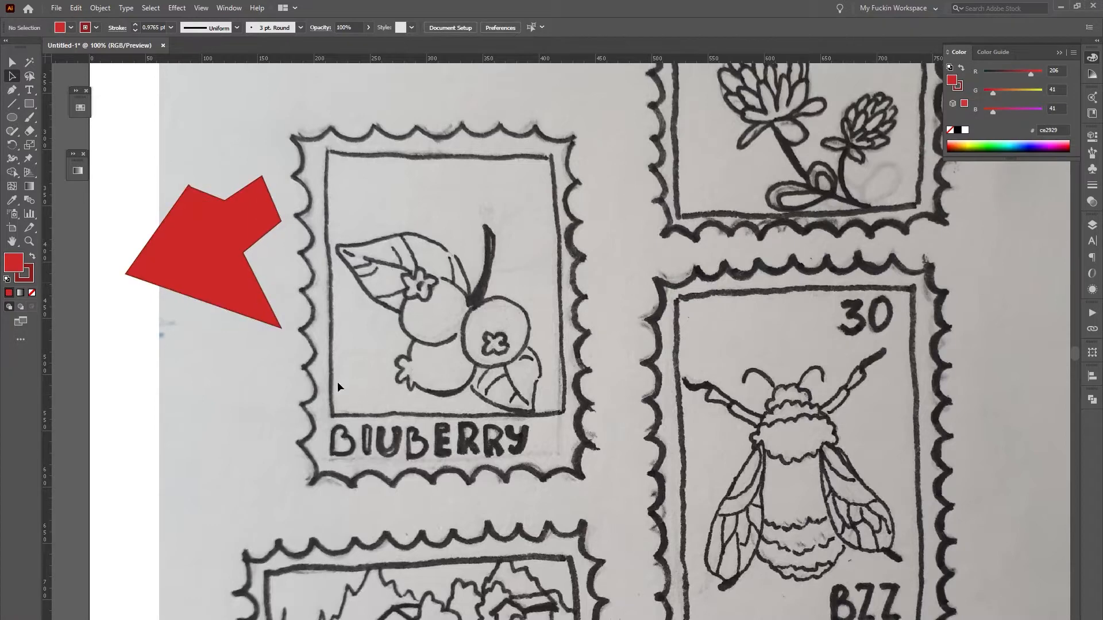
- Swap the current fill and stroke colours, and delete the red polygon beside the stamp
{"action": "left_click", "coordinate": [31, 258]}
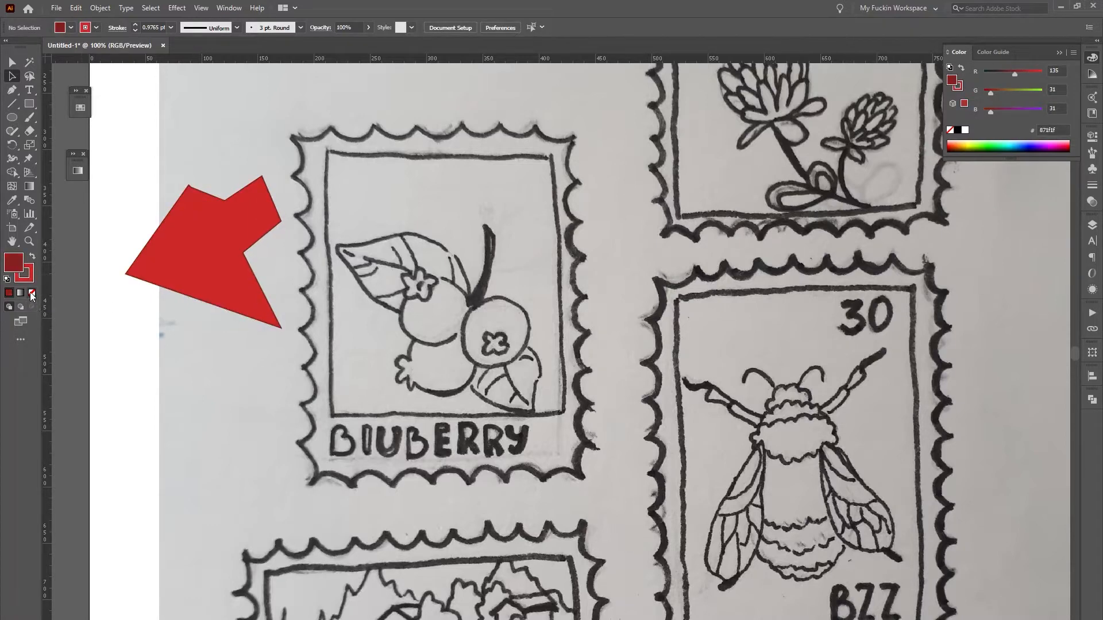
{"action": "left_click", "coordinate": [251, 221]}
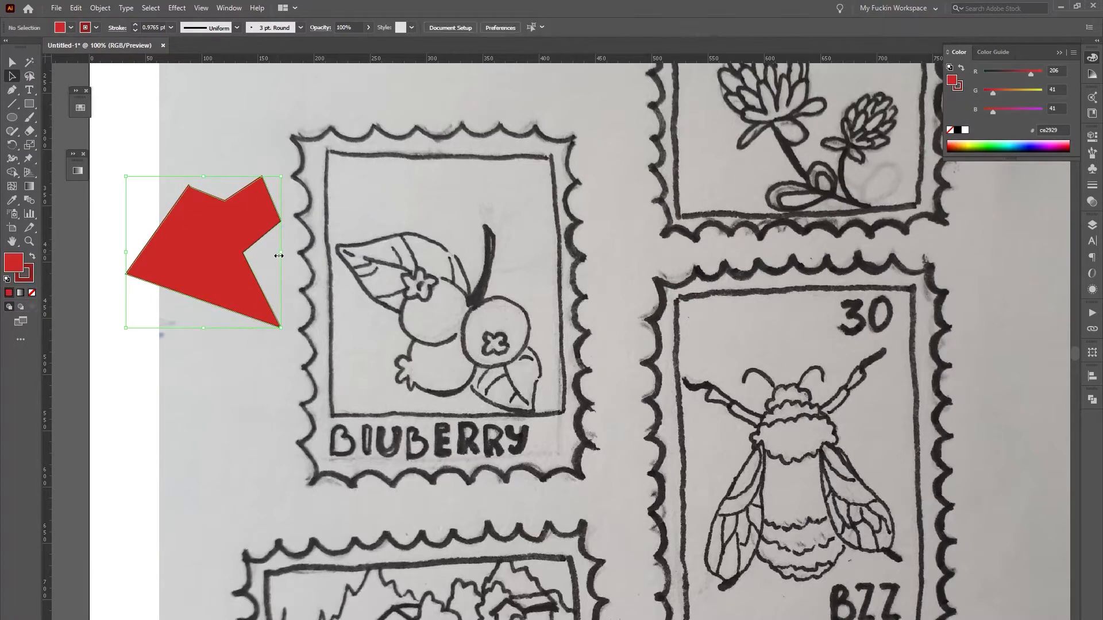
{"action": "key", "text": "Delete"}
- Trace the blueberry stamp's inner frame as a closed four-cornered path with the Pen tool, with the fill set to none
{"action": "key", "text": "p"}
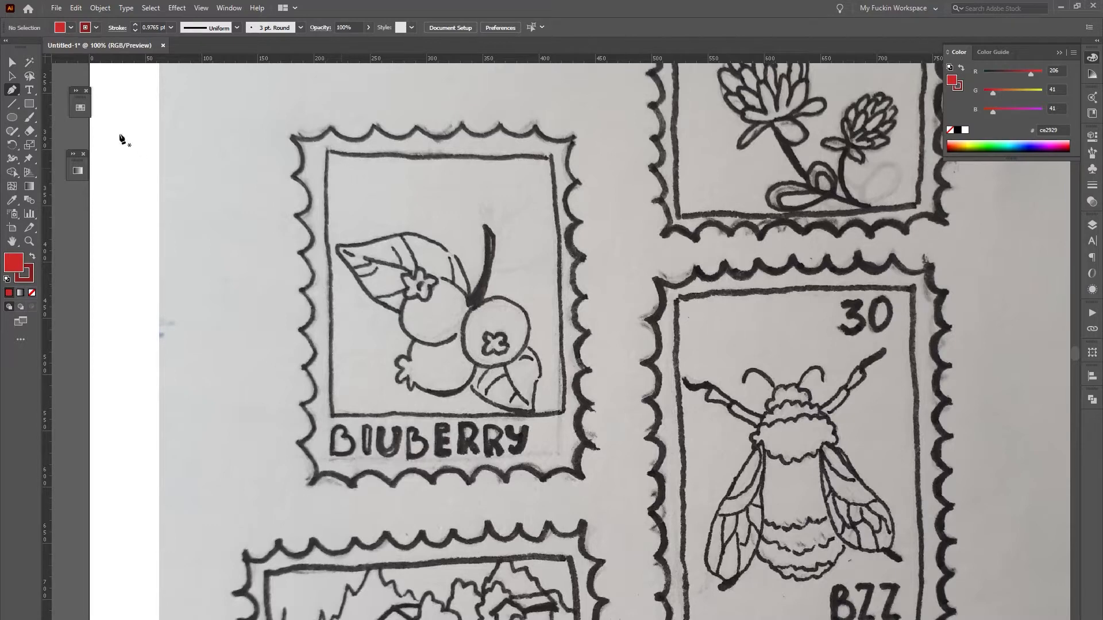
{"action": "left_click", "coordinate": [29, 109]}
{"action": "left_click", "coordinate": [29, 109]}
{"action": "key", "text": "p"}
{"action": "left_click", "coordinate": [327, 152]}
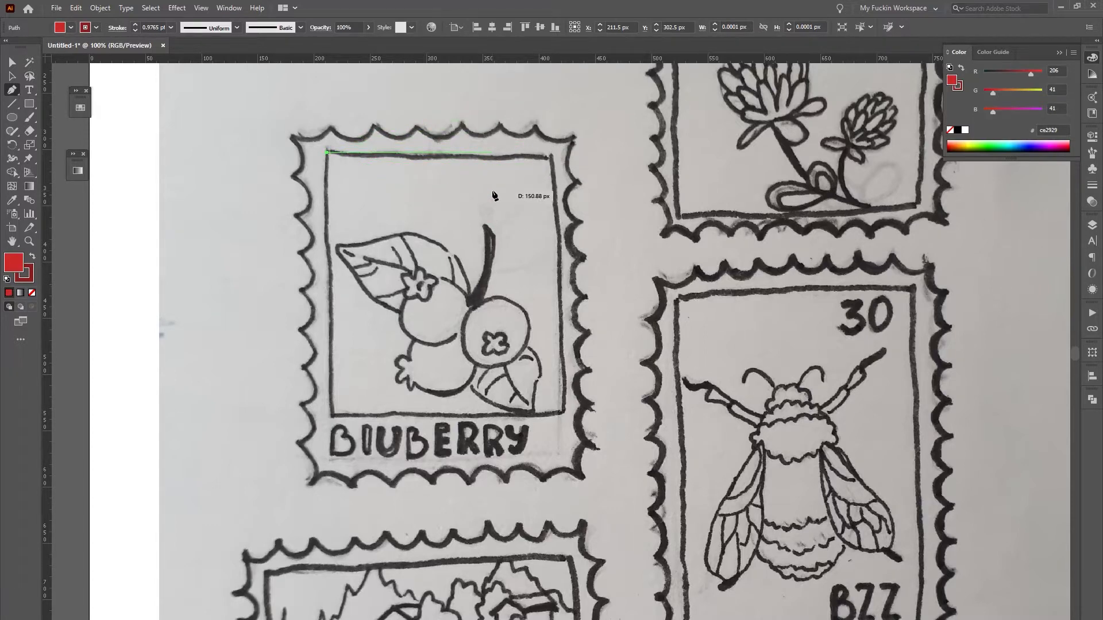
{"action": "left_click", "coordinate": [550, 154]}
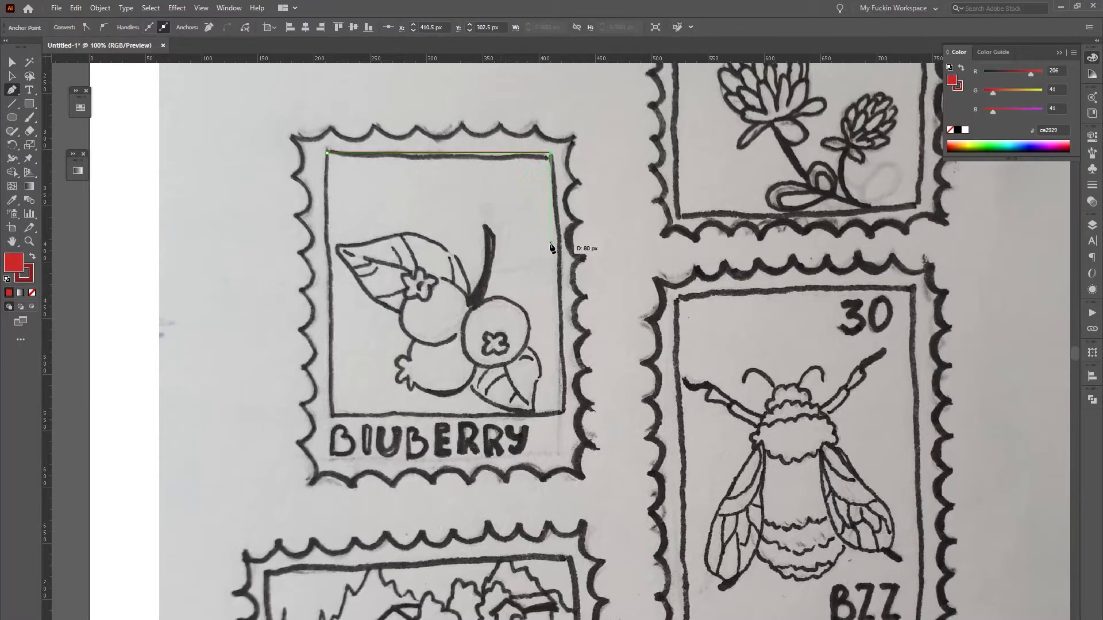
{"action": "left_click", "coordinate": [563, 413]}
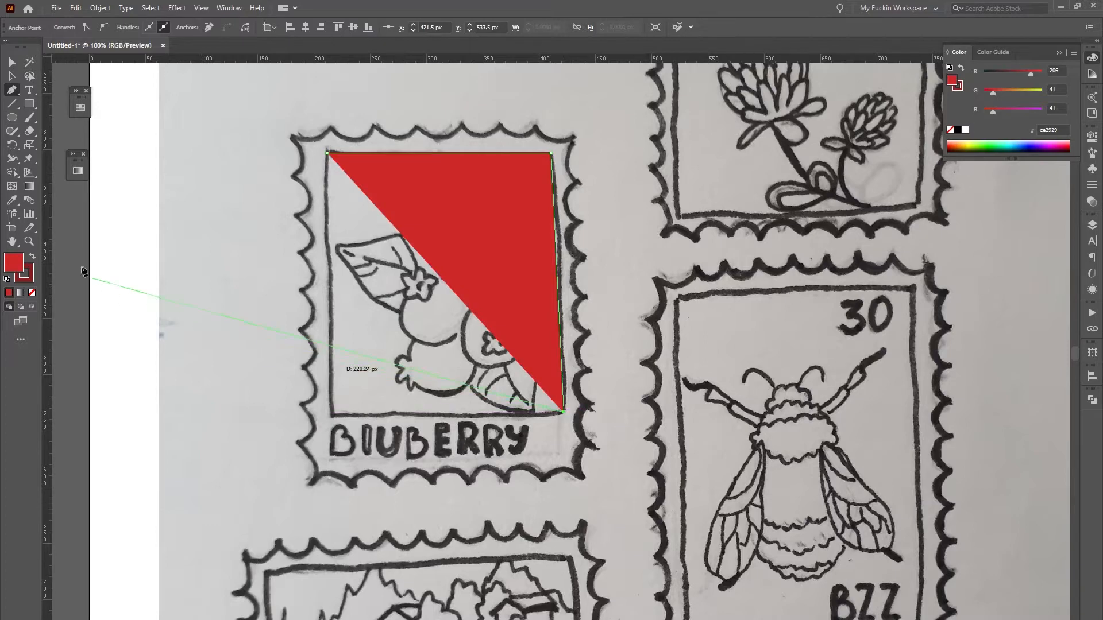
{"action": "left_click", "coordinate": [32, 293]}
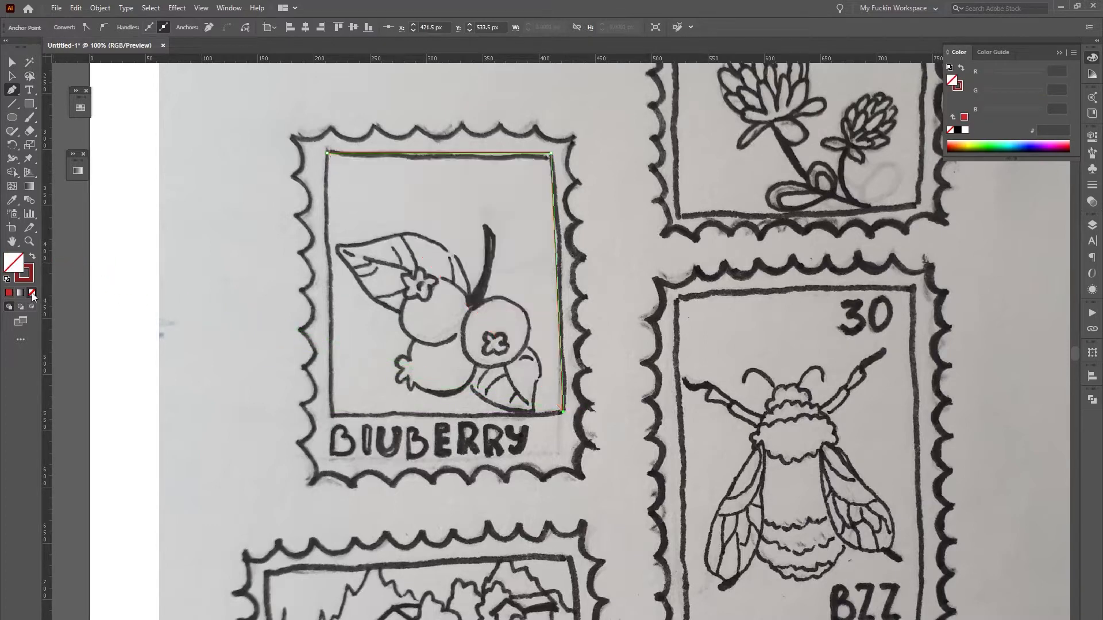
{"action": "left_click", "coordinate": [333, 414]}
{"action": "left_click", "coordinate": [327, 152]}
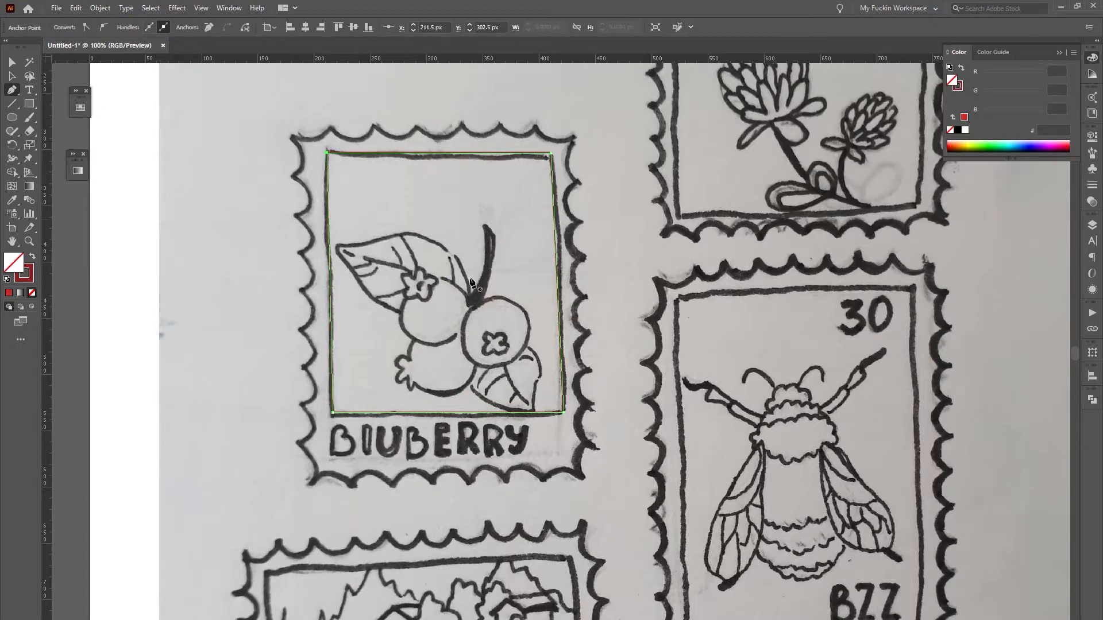
- Drop the straight-cornered trace and begin a curved Pen path down about 100 px of the inner frame's left edge
{"action": "key", "text": "a"}
{"action": "left_click", "coordinate": [439, 240]}
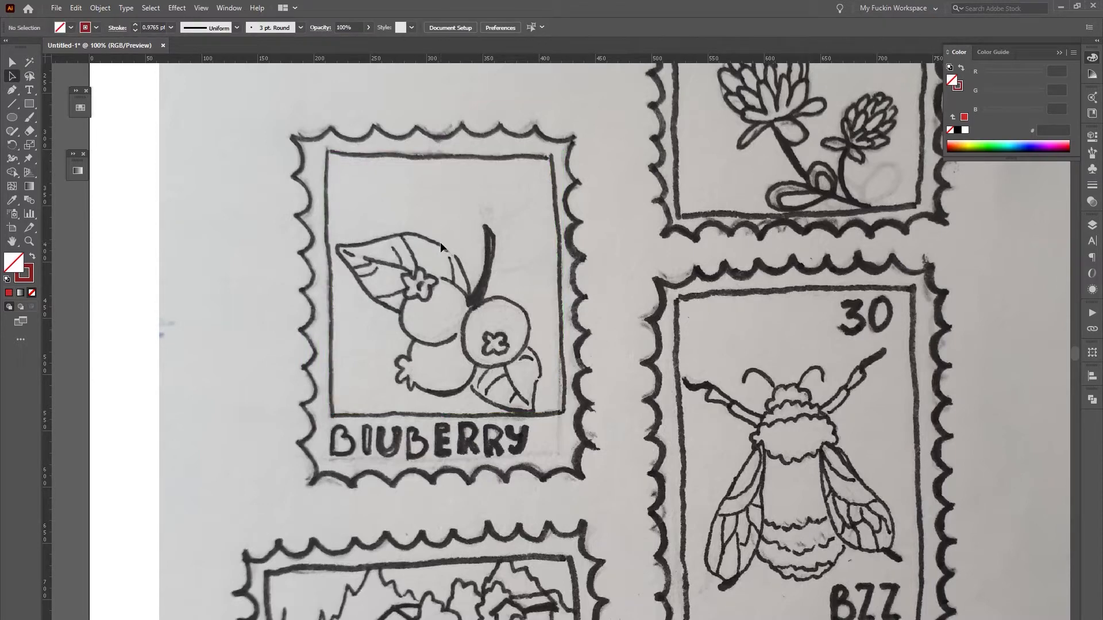
{"action": "key", "text": "ctrl+plus"}
{"action": "key", "text": "p"}
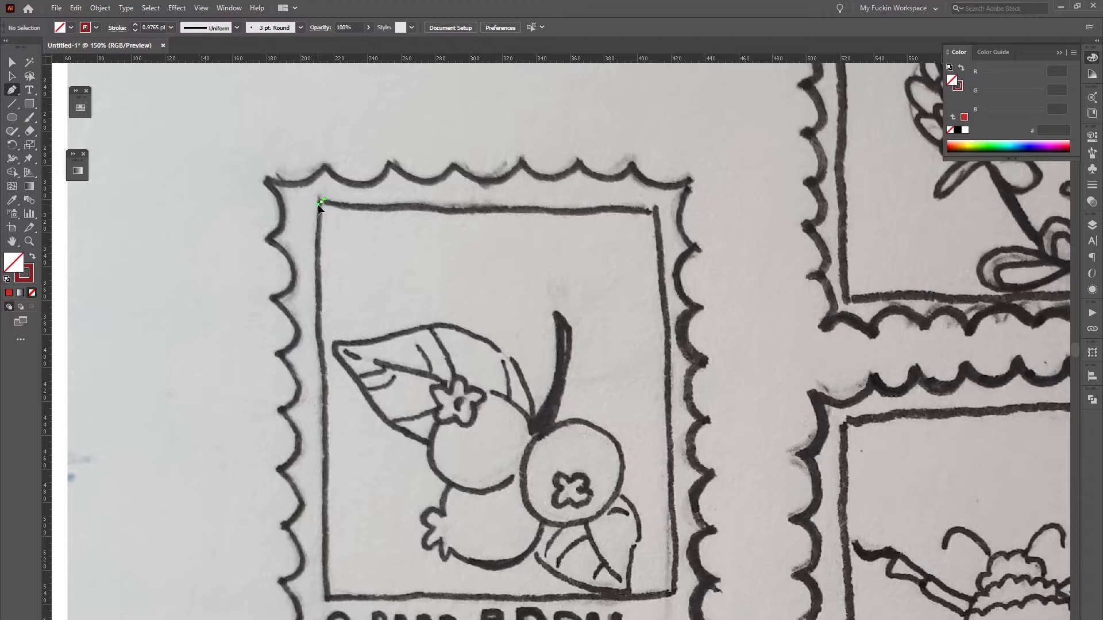
{"action": "left_click_drag", "start_coordinate": [318, 205], "coordinate": [362, 247]}
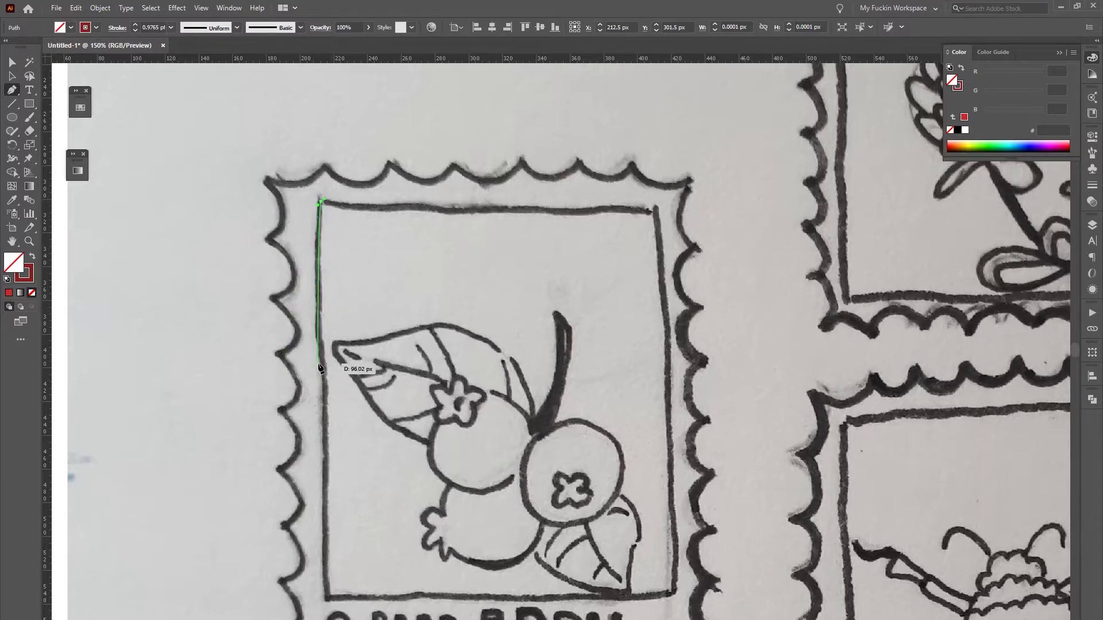
{"action": "scroll", "coordinate": [339, 373], "scroll_direction": "down", "scroll_amount": 2}
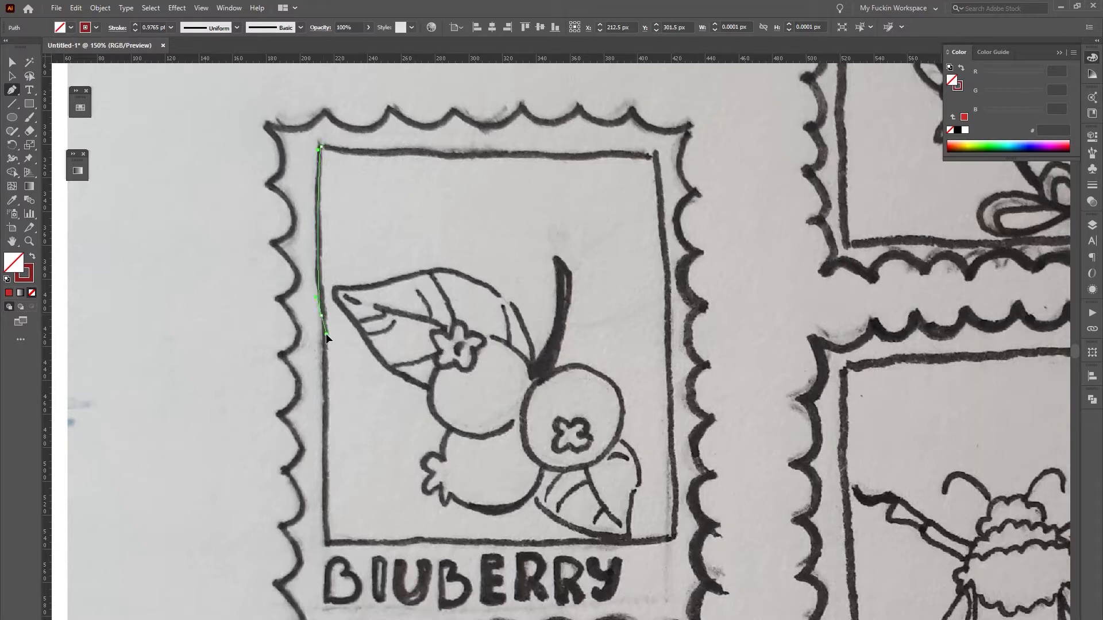
{"action": "left_click_drag", "start_coordinate": [326, 334], "coordinate": [325, 346]}
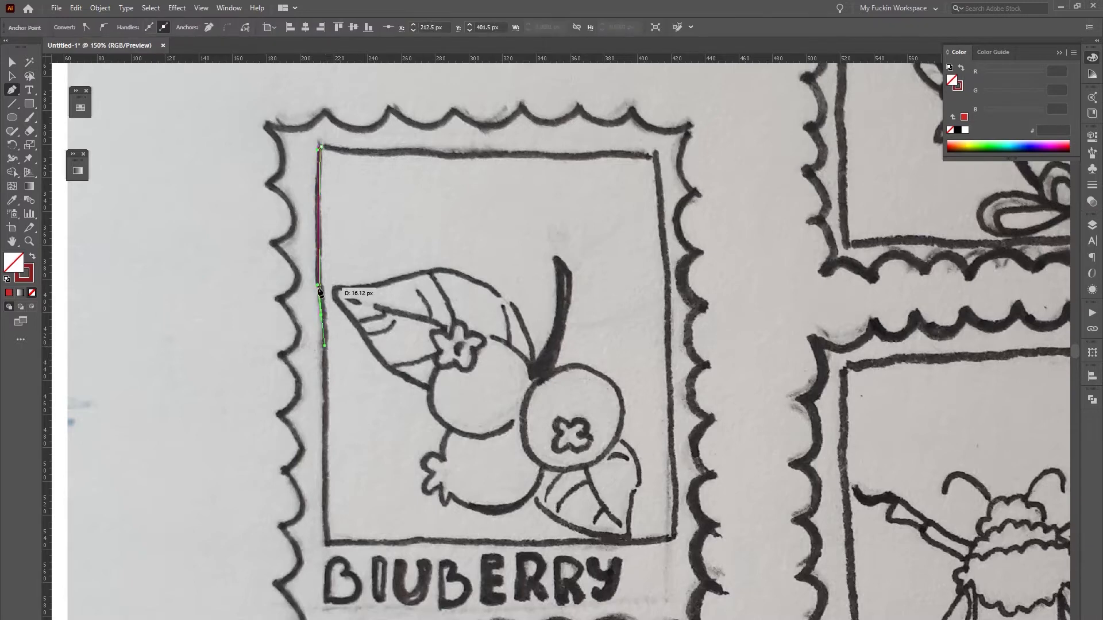
{"action": "left_click_drag", "start_coordinate": [320, 287], "coordinate": [318, 254]}
{"action": "left_click_drag", "start_coordinate": [316, 208], "coordinate": [322, 150]}
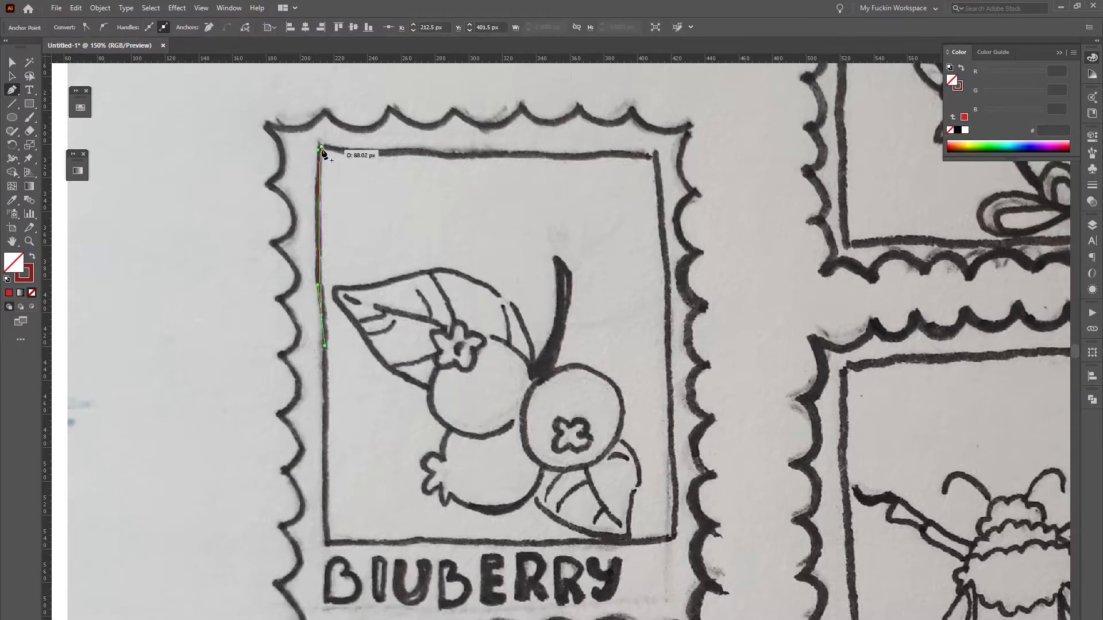
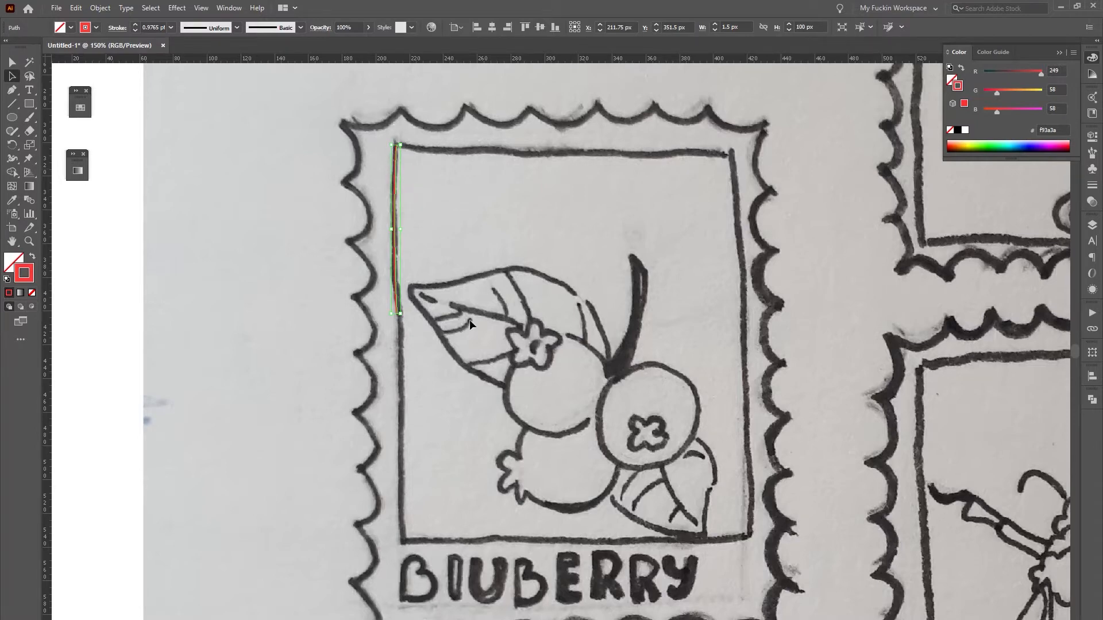
- Continue the red path from its lower end down the frame's left edge to the lower-left corner
{"action": "key", "text": "p"}
{"action": "left_click", "coordinate": [398, 316]}
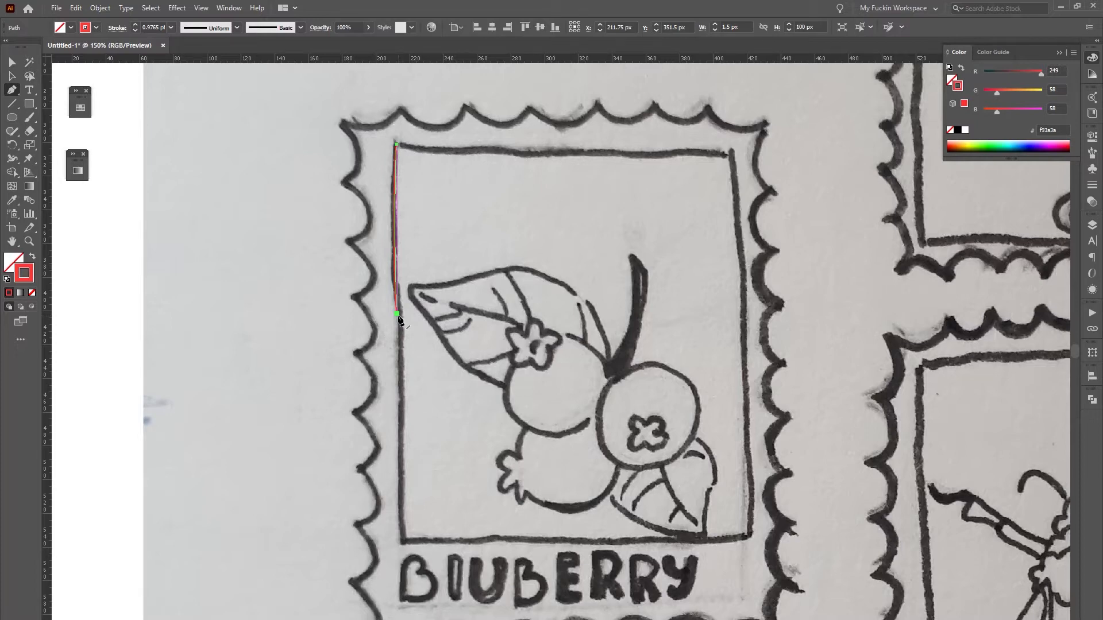
{"action": "left_click_drag", "start_coordinate": [398, 315], "coordinate": [401, 353]}
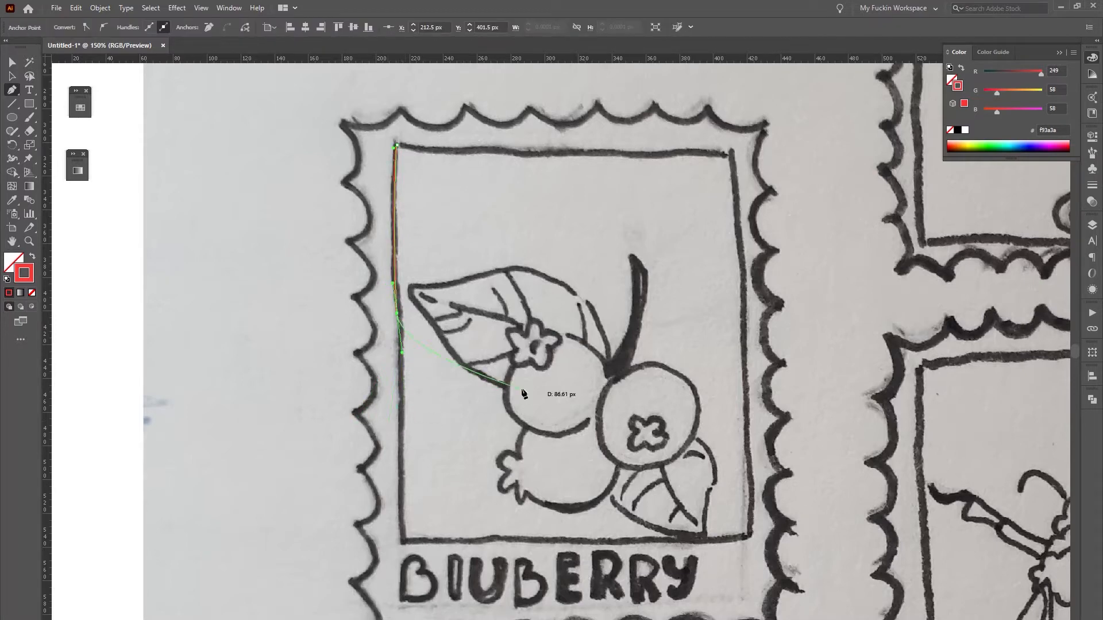
{"action": "scroll", "coordinate": [404, 402], "scroll_direction": "down", "scroll_amount": 3}
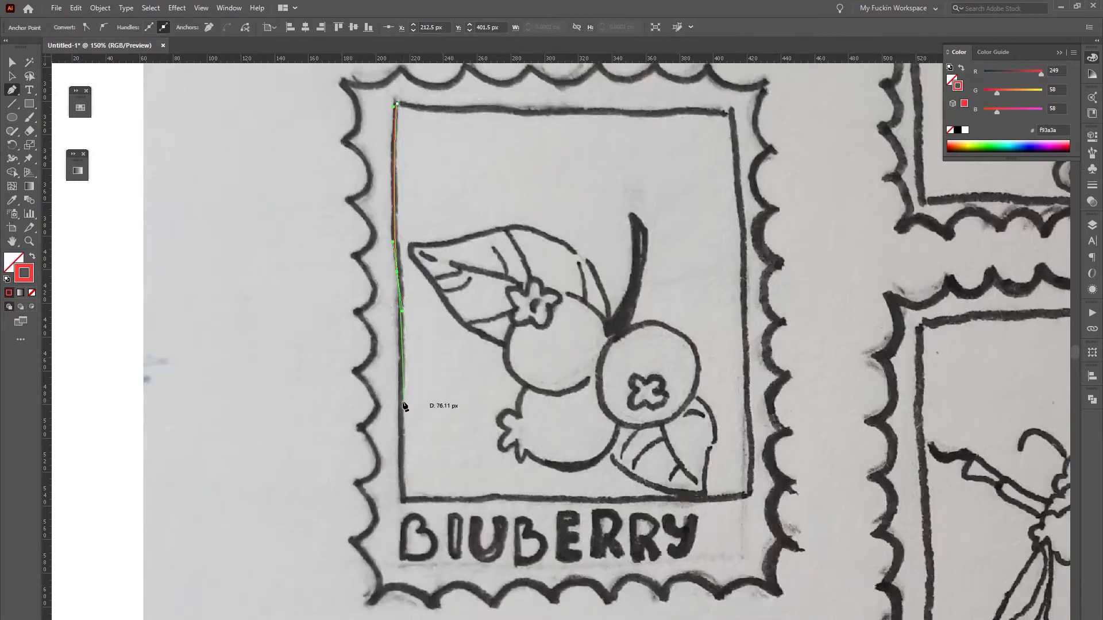
{"action": "left_click", "coordinate": [405, 458]}
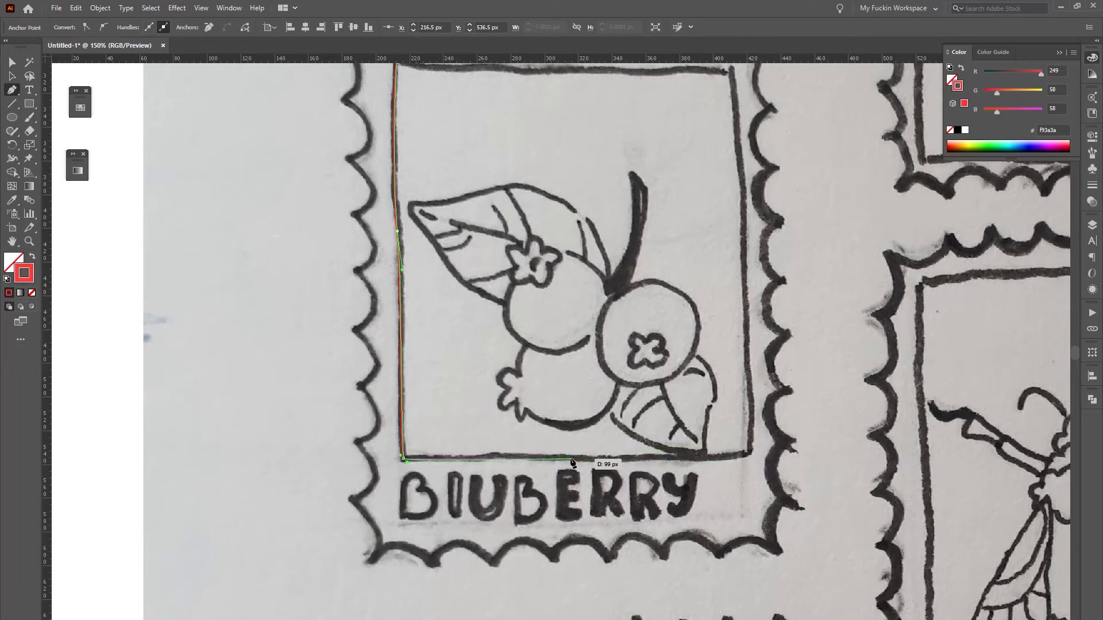
- Trace the frame's bottom edge with a smooth anchor near its middle and a slightly rounded lower-right corner
{"action": "left_click_drag", "start_coordinate": [578, 458], "coordinate": [623, 460]}
{"action": "key", "text": "ctrl+z"}
{"action": "left_click_drag", "start_coordinate": [540, 459], "coordinate": [584, 460]}
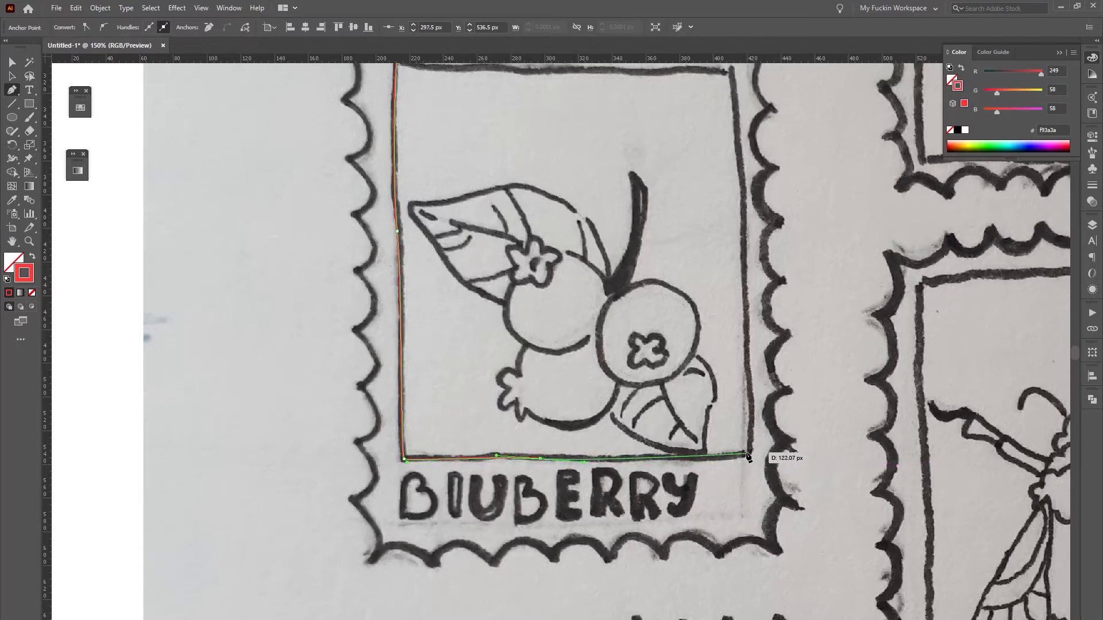
{"action": "left_click_drag", "start_coordinate": [749, 455], "coordinate": [752, 444]}
- Trace the frame's right edge upward through a smooth mid-edge anchor to a rounded upper-right corner
{"action": "key", "text": "space"}
{"action": "left_click_drag", "start_coordinate": [725, 340], "coordinate": [660, 402]}
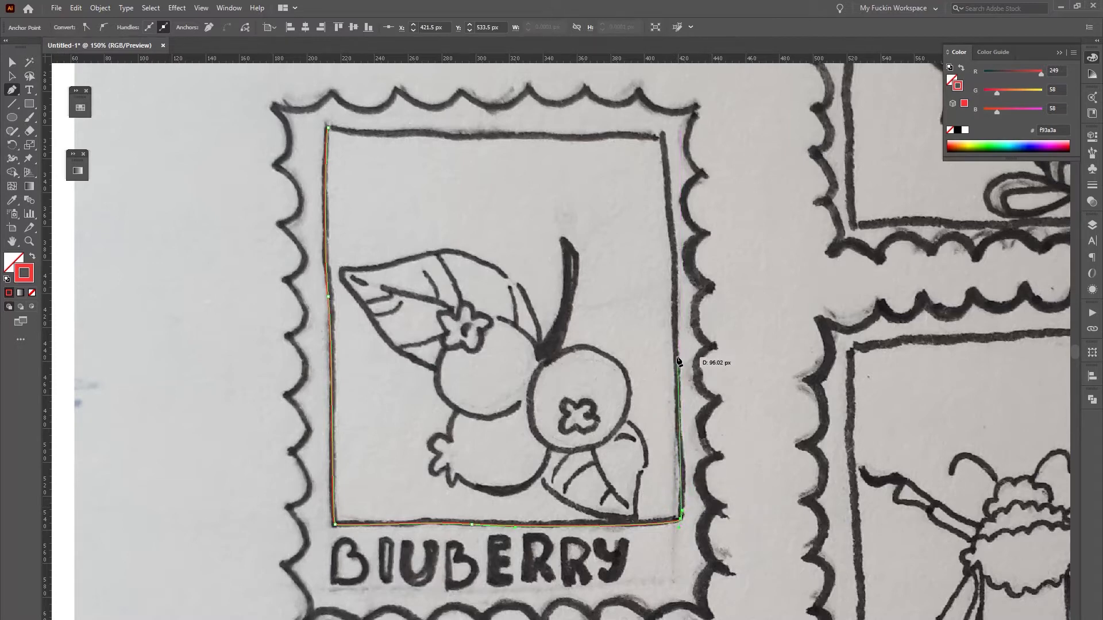
{"action": "left_click_drag", "start_coordinate": [675, 352], "coordinate": [717, 348]}
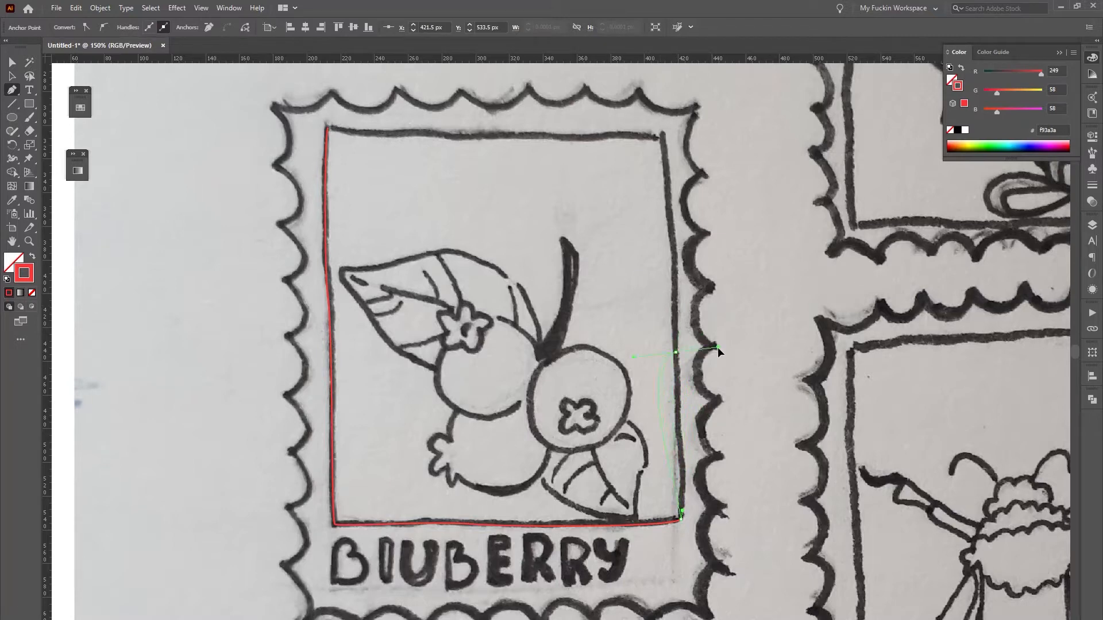
{"action": "left_click_drag", "start_coordinate": [711, 273], "coordinate": [755, 261]}
{"action": "left_click_drag", "start_coordinate": [730, 395], "coordinate": [673, 267]}
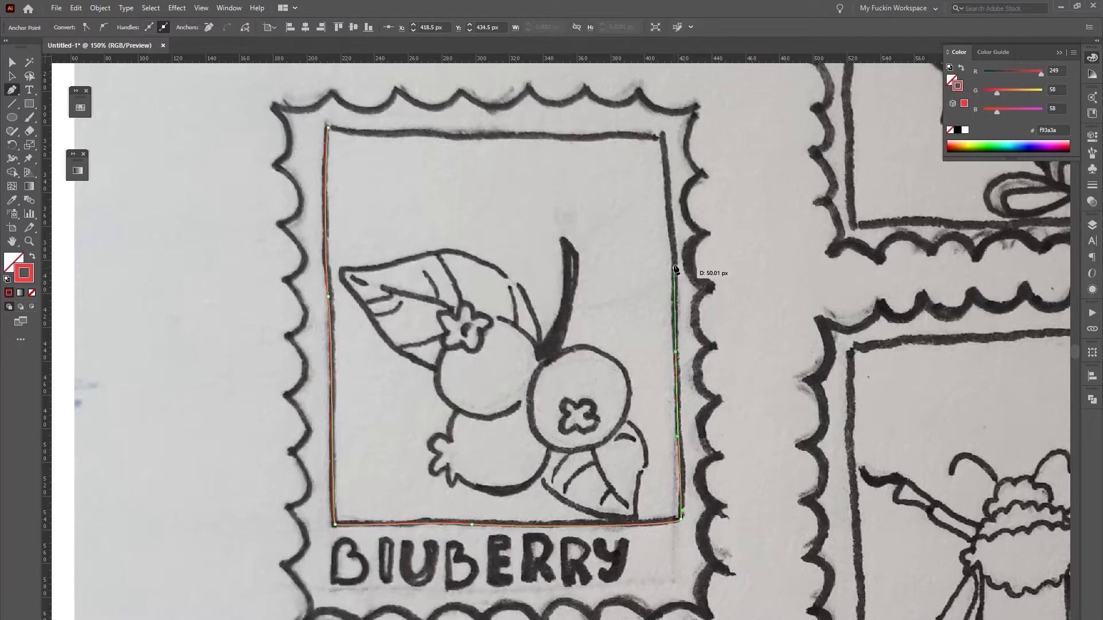
{"action": "left_click_drag", "start_coordinate": [661, 140], "coordinate": [655, 131]}
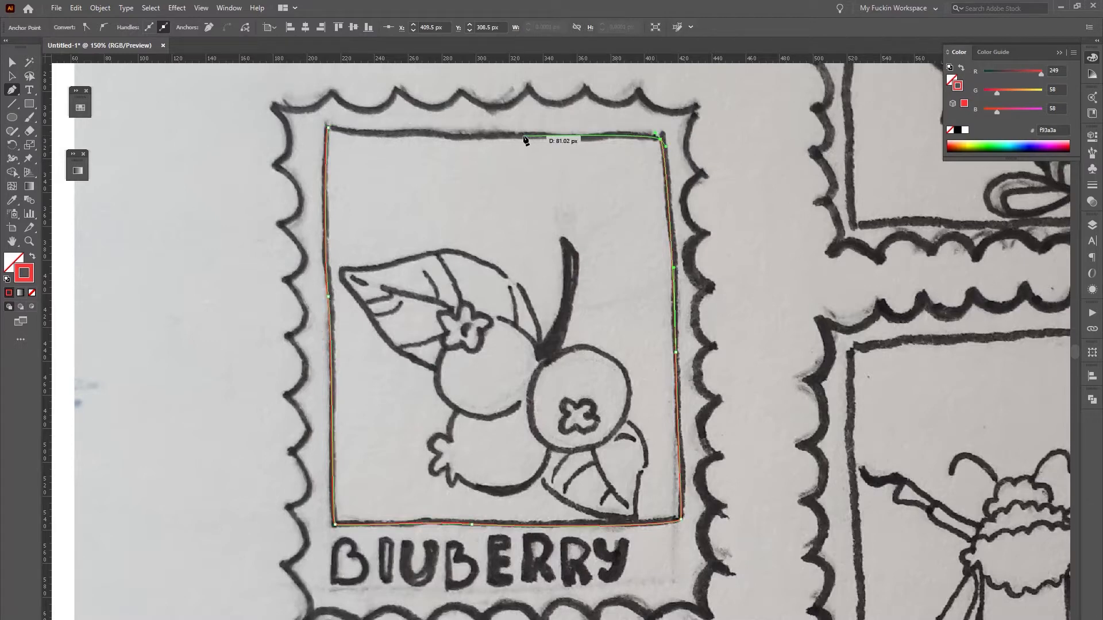
- Trace the frame's top edge through one smooth anchor and close the path at the upper-left starting point
{"action": "left_click_drag", "start_coordinate": [532, 133], "coordinate": [530, 134]}
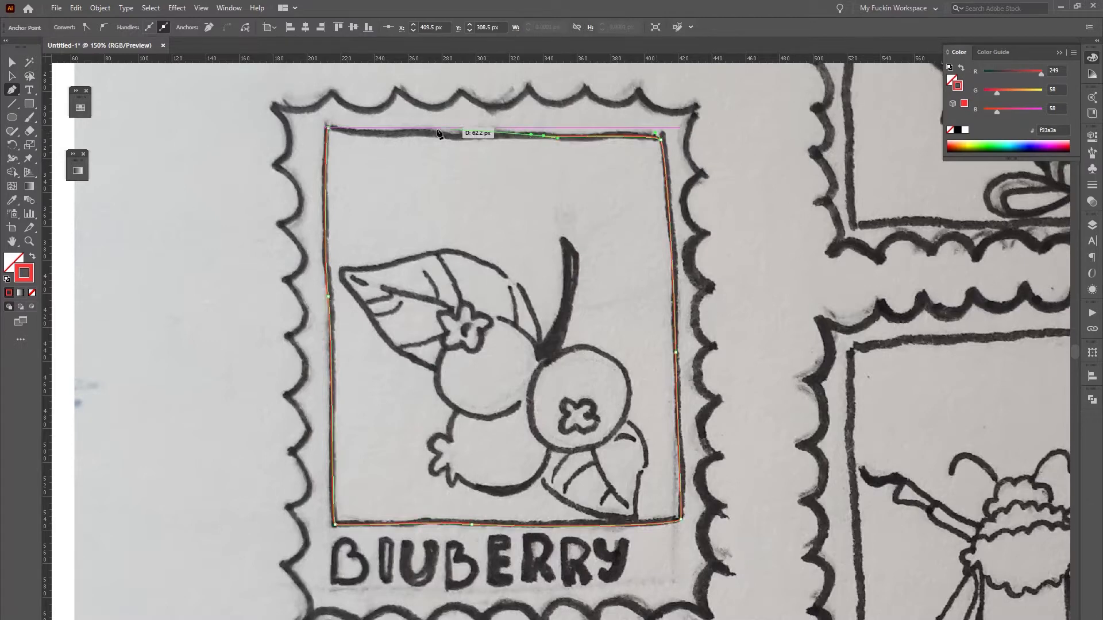
{"action": "left_click_drag", "start_coordinate": [394, 134], "coordinate": [389, 138]}
{"action": "key", "text": "ctrl+z"}
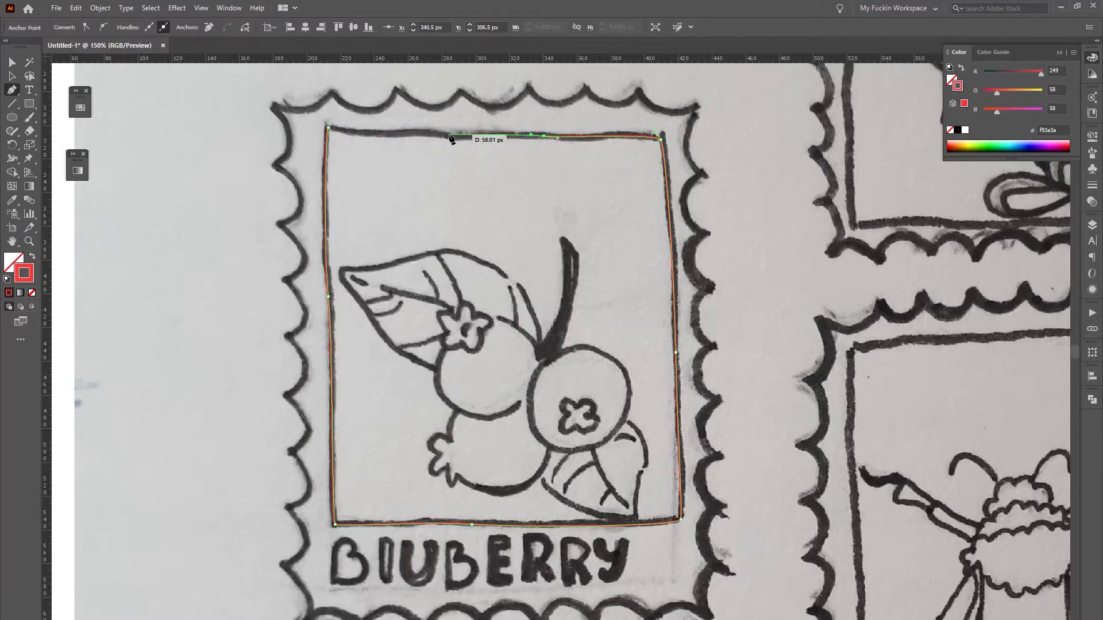
{"action": "left_click", "coordinate": [324, 131]}
{"action": "left_click", "coordinate": [324, 131]}
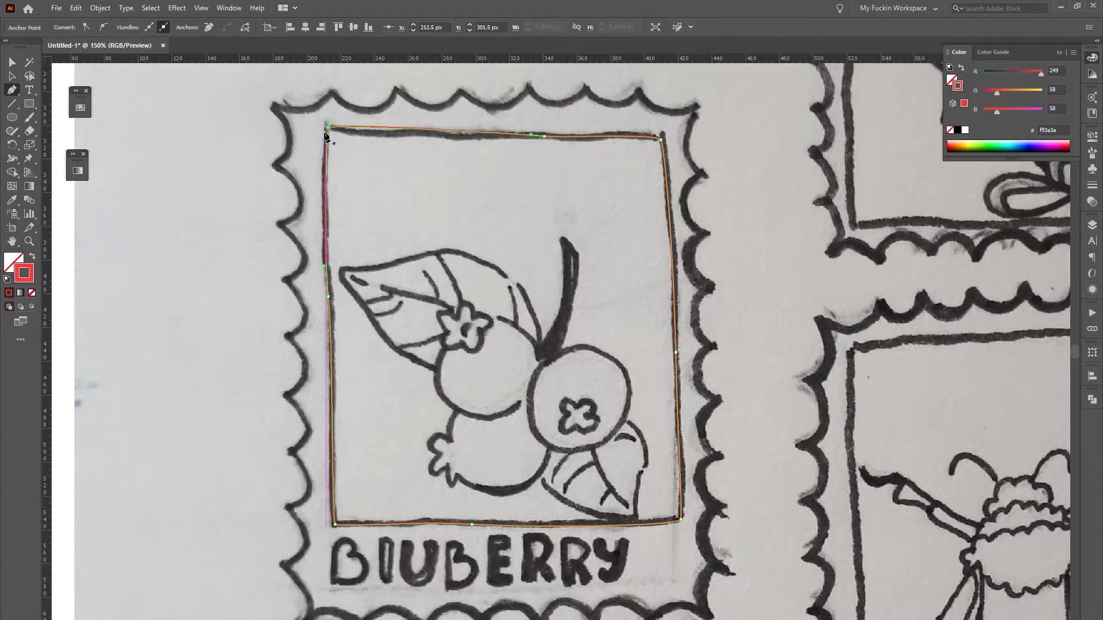
- Fine-tune the closed frame's upper-left, top-middle, upper-right and lower-right anchors and handles to follow the sketched line
{"action": "key", "text": "v"}
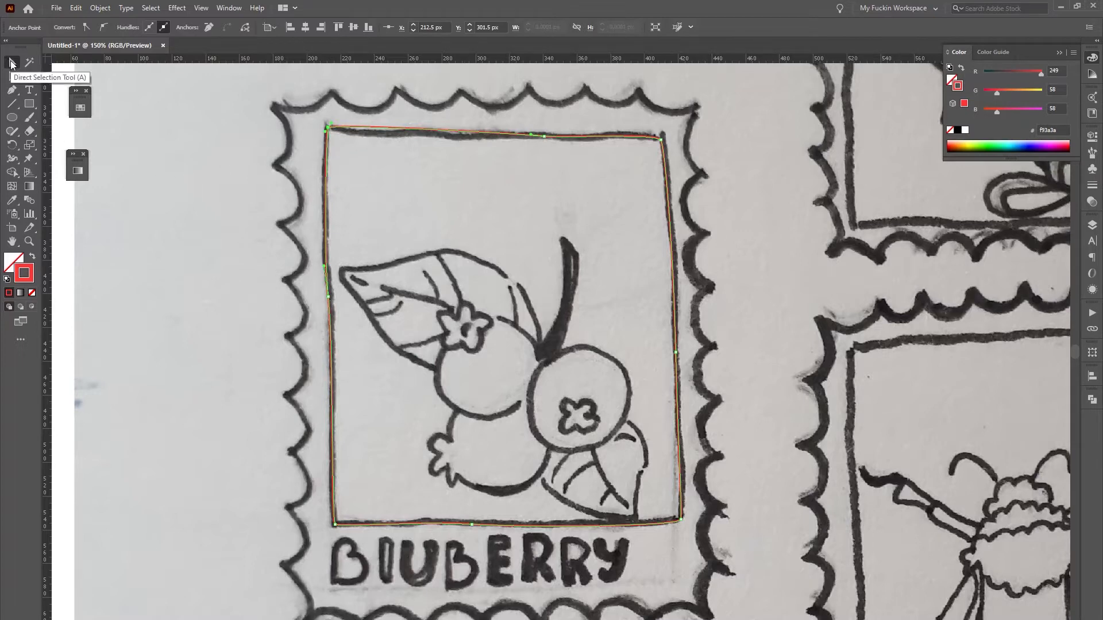
{"action": "left_click", "coordinate": [226, 129]}
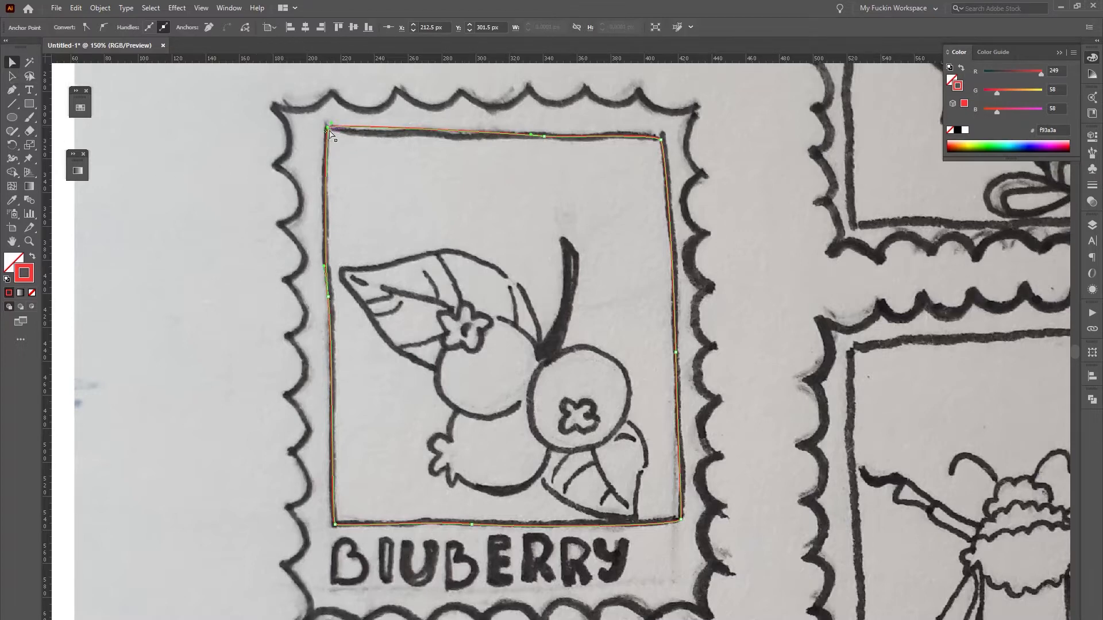
{"action": "left_click_drag", "start_coordinate": [328, 127], "coordinate": [327, 130]}
{"action": "left_click", "coordinate": [529, 133]}
{"action": "left_click", "coordinate": [505, 136]}
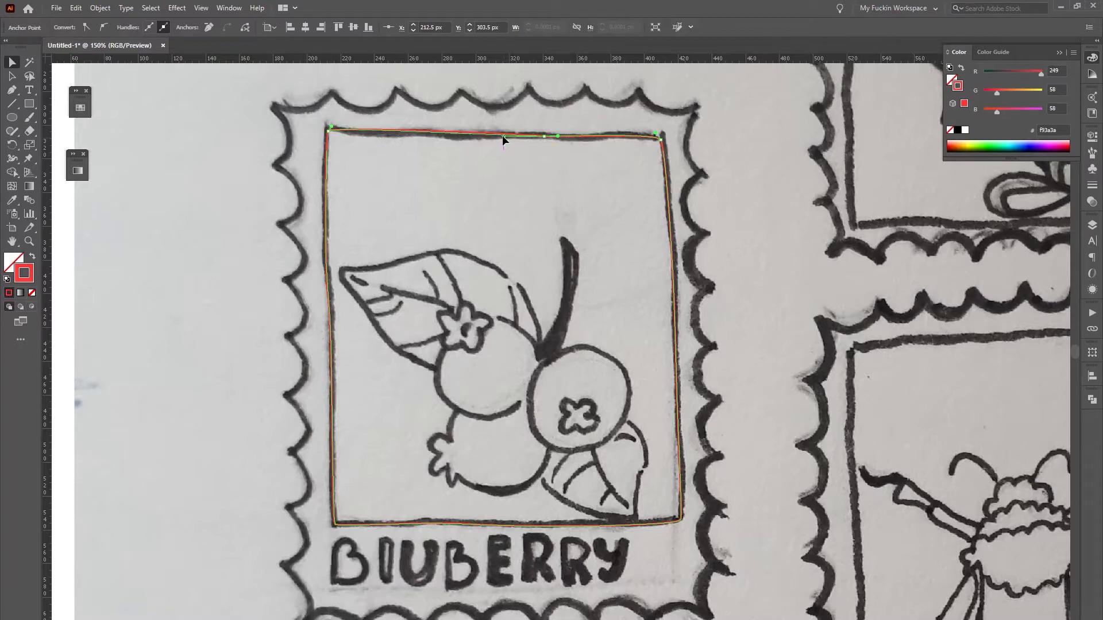
{"action": "left_click_drag", "start_coordinate": [544, 136], "coordinate": [541, 134]}
{"action": "left_click_drag", "start_coordinate": [660, 140], "coordinate": [663, 140]}
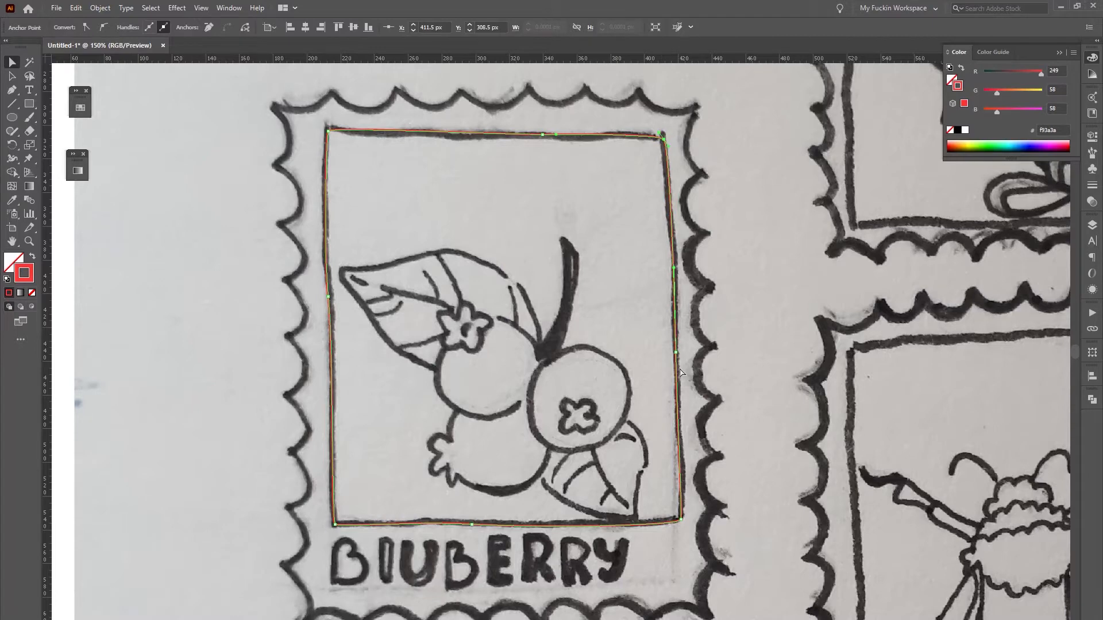
{"action": "left_click", "coordinate": [680, 519]}
{"action": "left_click_drag", "start_coordinate": [682, 511], "coordinate": [686, 505]}
{"action": "left_click", "coordinate": [522, 522]}
- Hide Layer 1 and draw a 171 × 228 px rectangle to the right of the hand-traced frame
{"action": "left_click", "coordinate": [1092, 225]}
{"action": "left_click", "coordinate": [950, 249]}
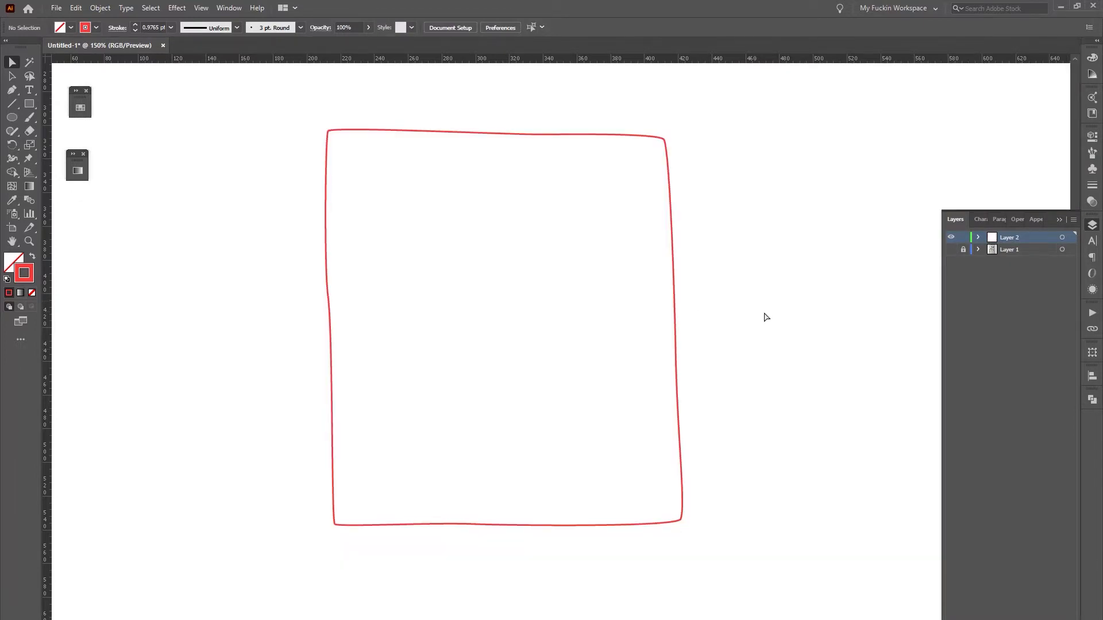
{"action": "key", "text": "m"}
{"action": "mouse_move", "coordinate": [728, 135]}
{"action": "left_mouse_down"}
{"action": "mouse_move", "coordinate": [997, 463]}
{"action": "mouse_move", "coordinate": [1016, 521]}
{"action": "left_mouse_up"}
{"action": "scroll", "coordinate": [689, 305], "scroll_direction": "right", "scroll_amount": 5}
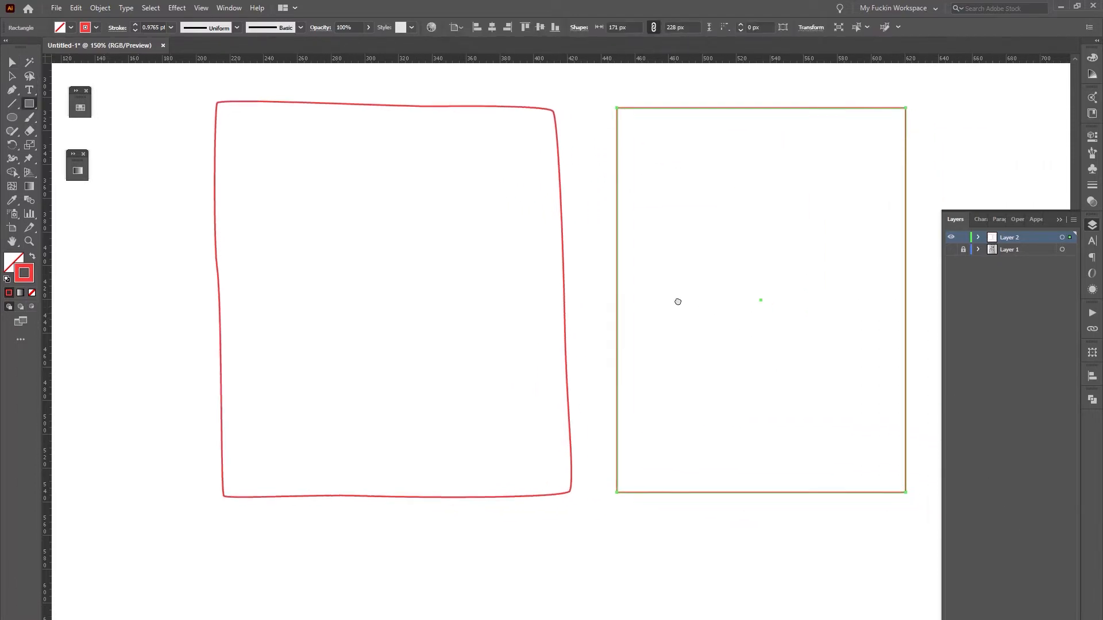
- Widen the plain rectangle to 185 px by moving its right edge outward, and deselect it
{"action": "key", "text": "a"}
{"action": "left_click_drag", "start_coordinate": [820, 327], "coordinate": [845, 332]}
{"action": "left_click", "coordinate": [770, 336]}
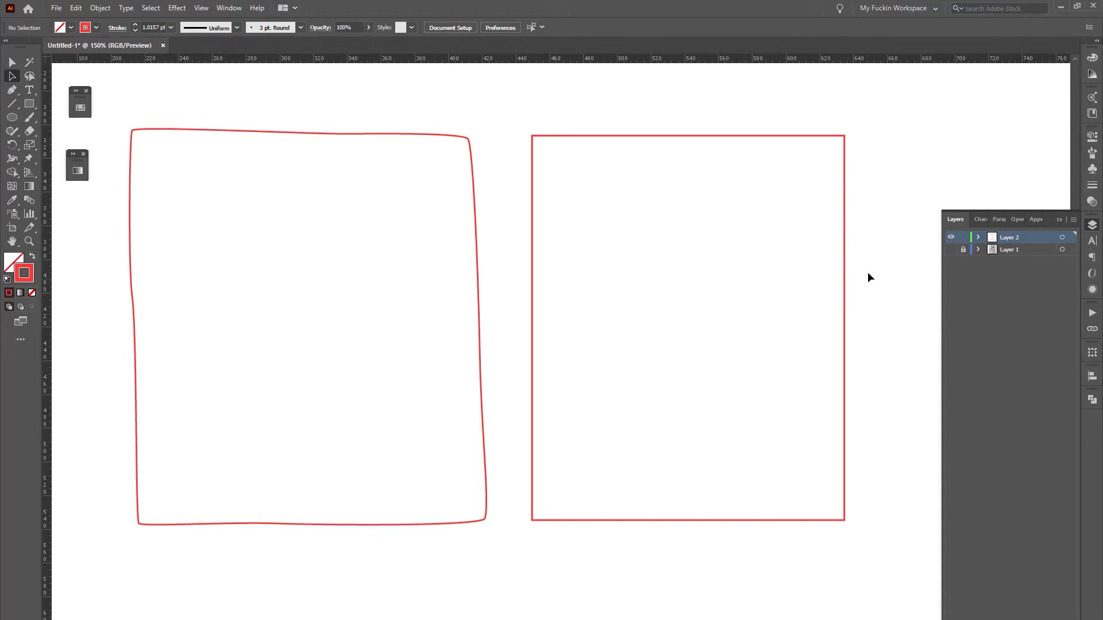
- Draw a straight horizontal Pen segment right of the rectangle, ending at X 865.5 px, and continue straight down to Y 540.5 px
{"action": "left_click_drag", "start_coordinate": [835, 268], "coordinate": [495, 297]}
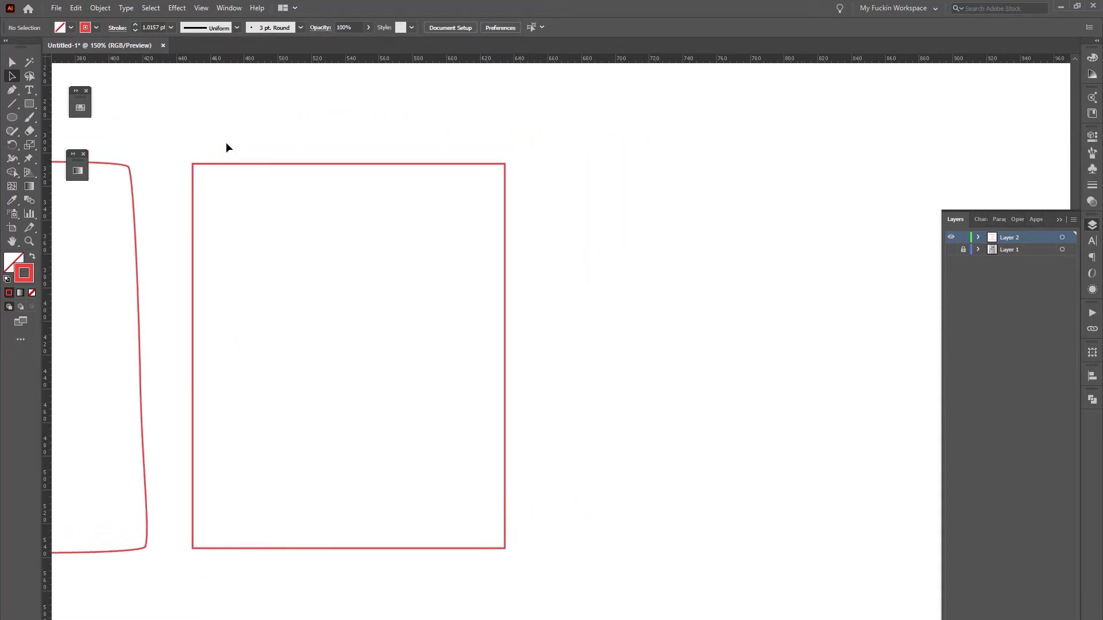
{"action": "left_click", "coordinate": [266, 165]}
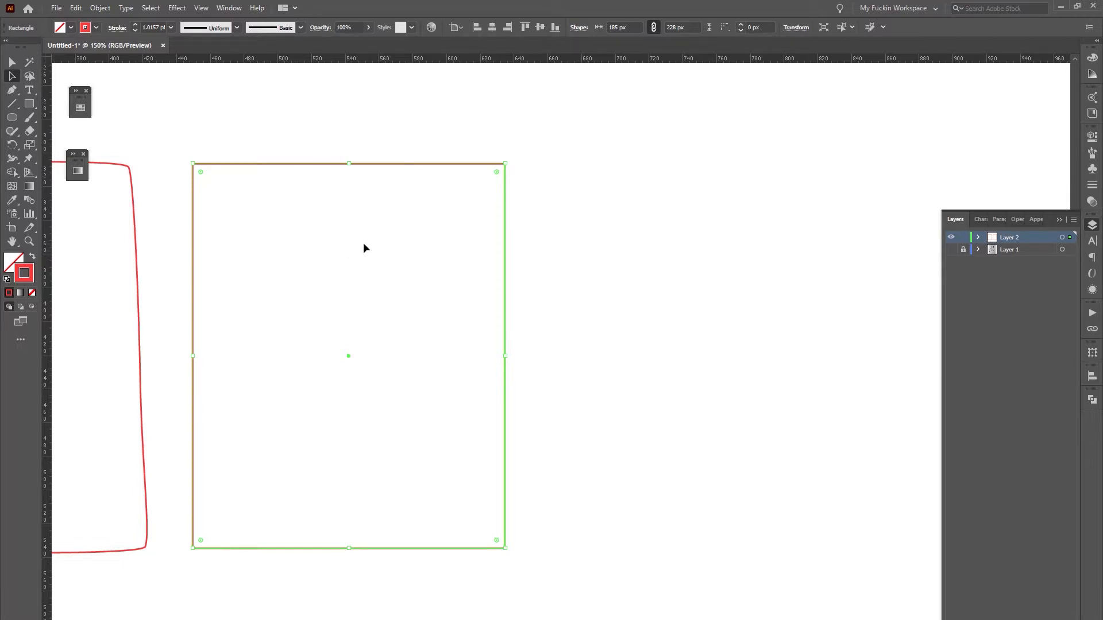
{"action": "key", "text": "p"}
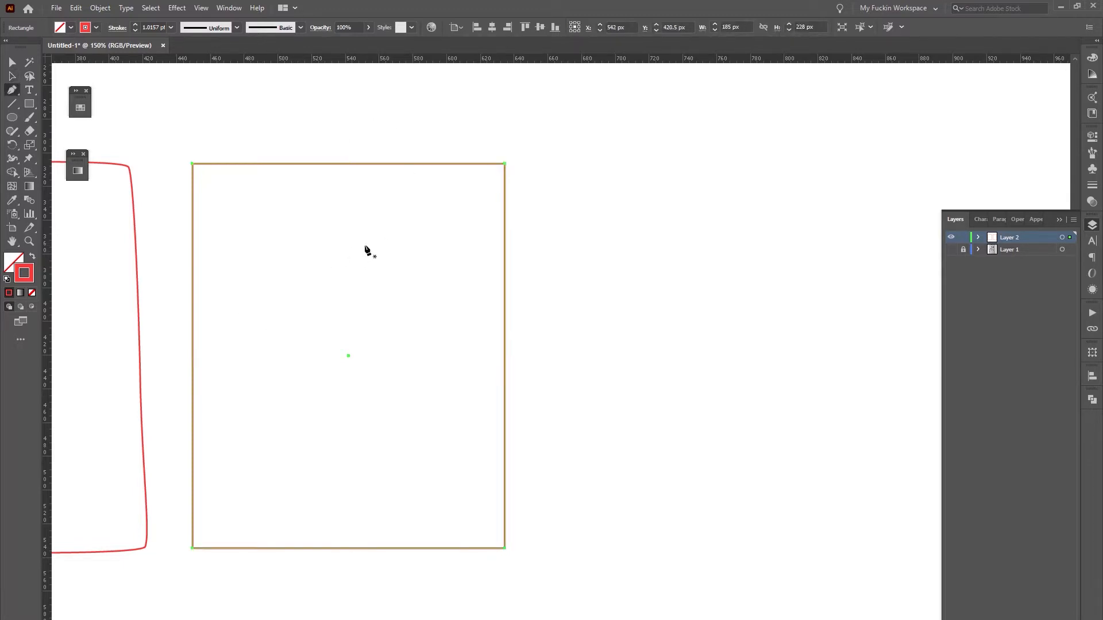
{"action": "left_click", "coordinate": [577, 164]}
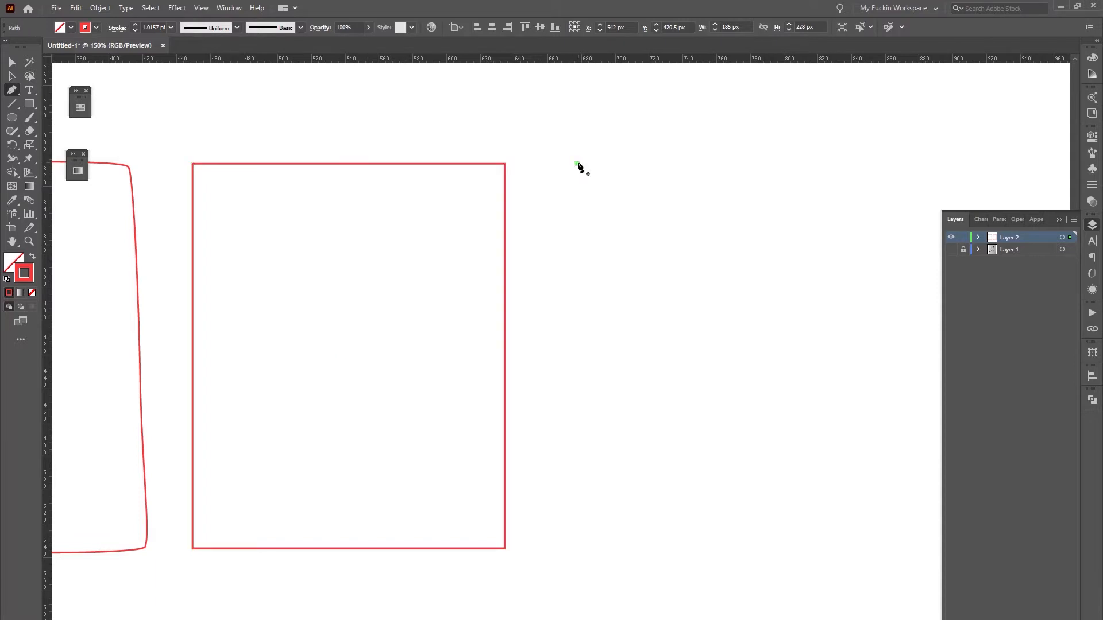
{"action": "left_click", "coordinate": [894, 164]}
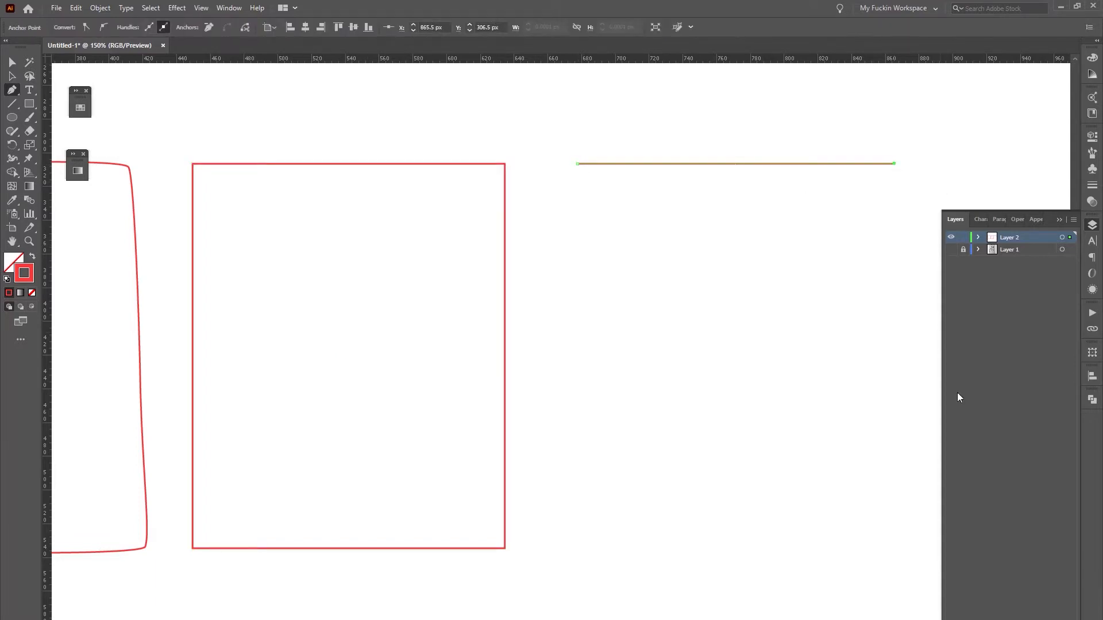
{"action": "left_click", "coordinate": [894, 558]}
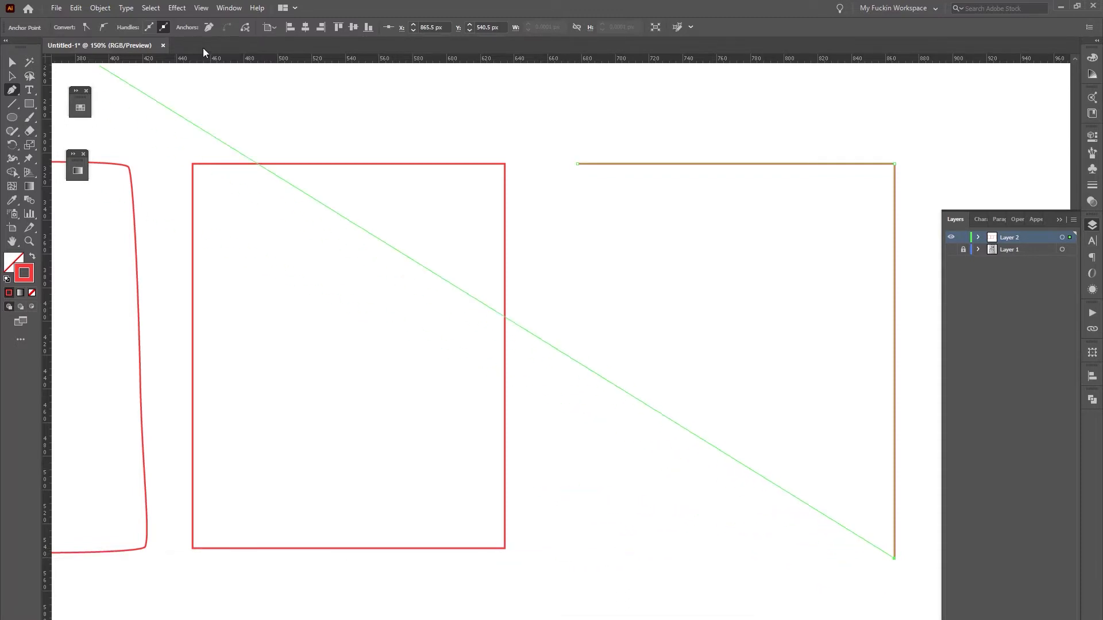
- Turn off Snap to Pixel
{"action": "left_click", "coordinate": [192, 8]}
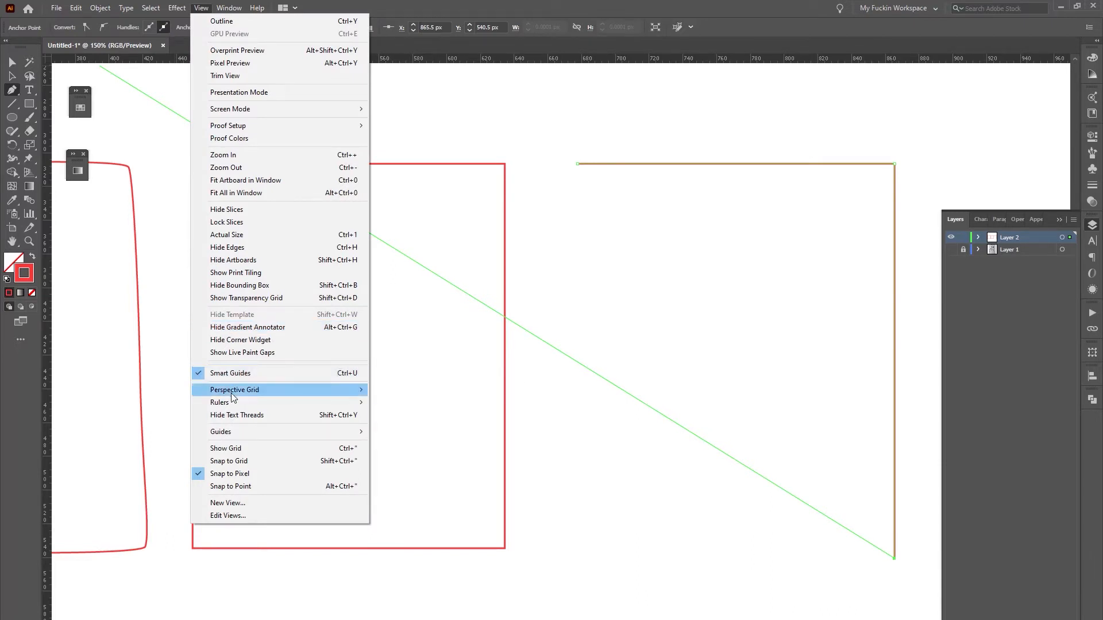
{"action": "mouse_move", "coordinate": [231, 394]}
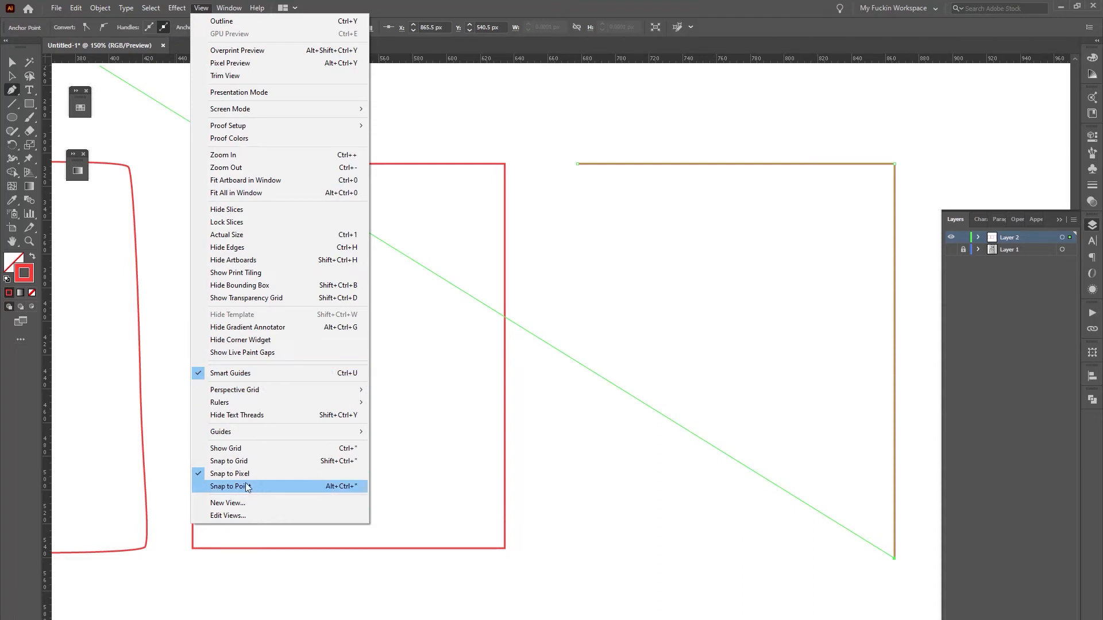
{"action": "left_click", "coordinate": [197, 475]}
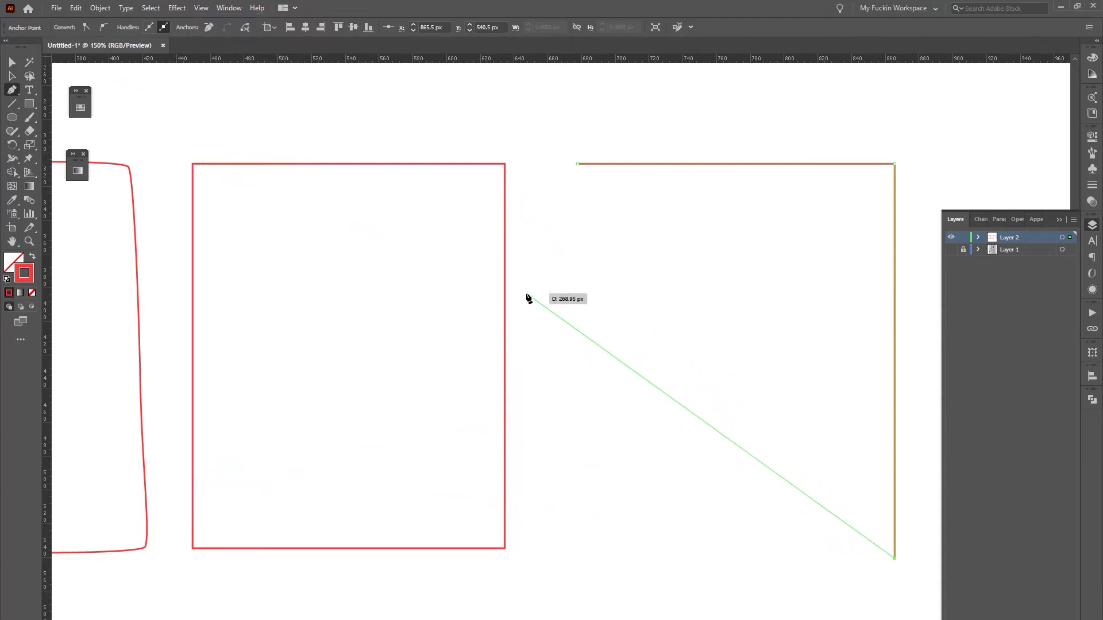
- Add the lower-left corner of the straight Pen shape at X 677.5 px, Y 540.5 px and close the path
{"action": "left_click", "coordinate": [577, 558]}
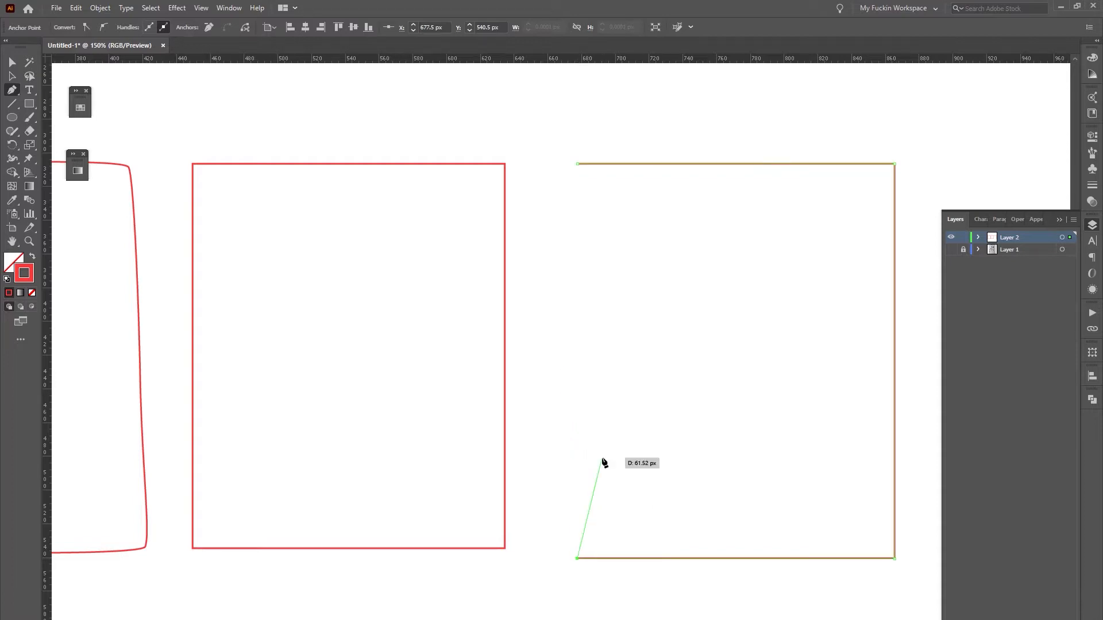
{"action": "left_click", "coordinate": [577, 164]}
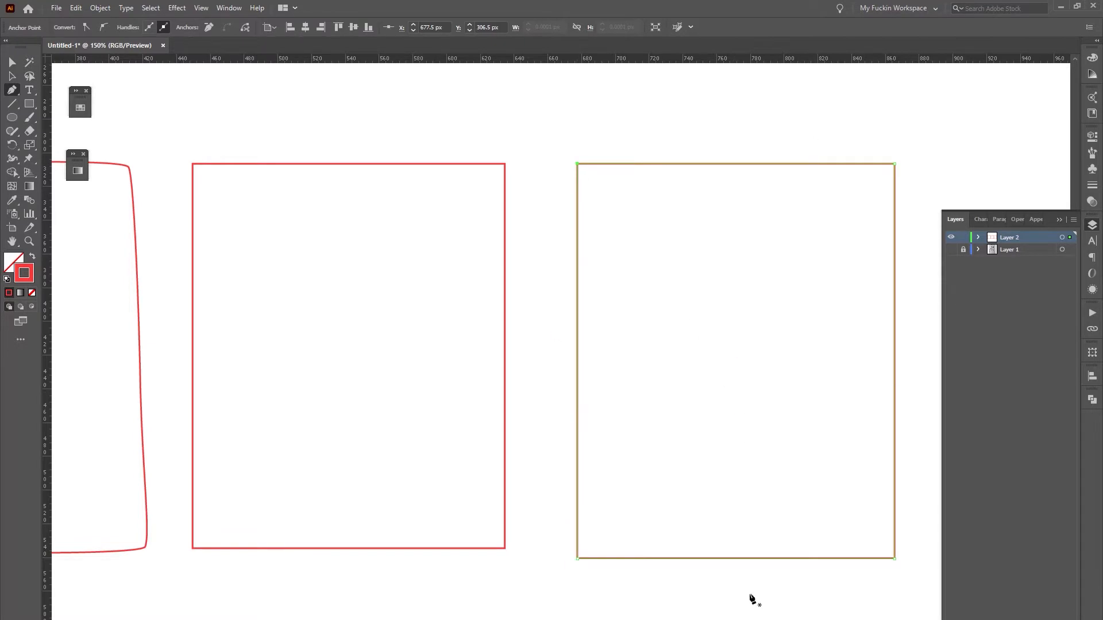
- Delete the two comparison rectangles beside the traced frame and make Layer 1 visible again
{"action": "key", "text": "a"}
{"action": "key", "text": "ctrl+a"}
{"action": "key", "text": "Delete"}
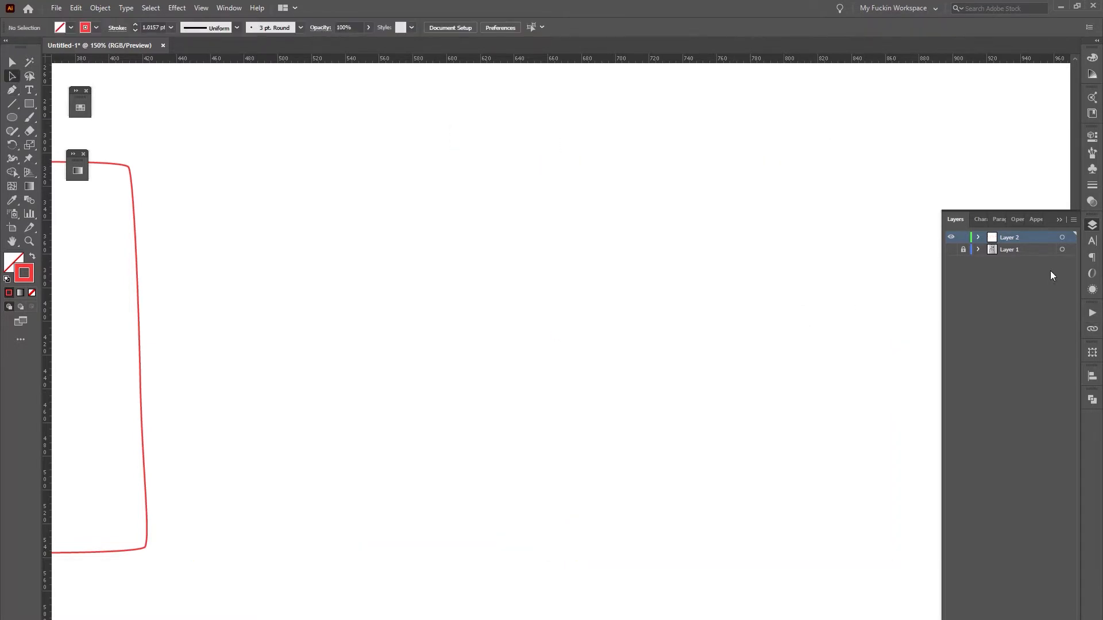
{"action": "left_click", "coordinate": [951, 249]}
{"action": "scroll", "coordinate": [728, 258], "scroll_direction": "left", "scroll_amount": 10}
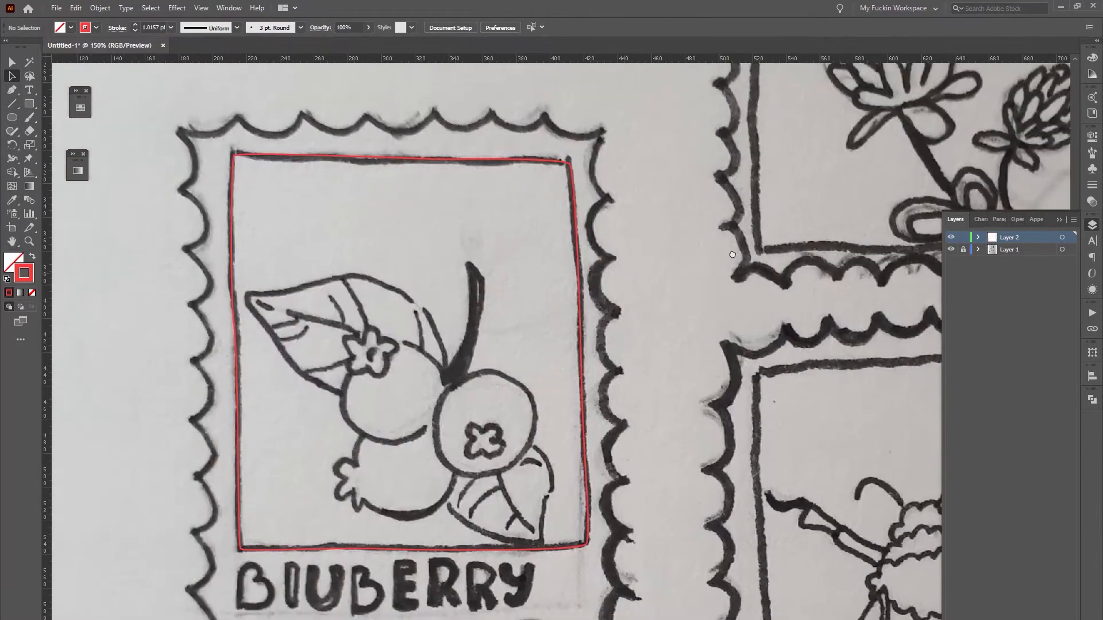
{"action": "left_click_drag", "start_coordinate": [729, 258], "coordinate": [758, 242]}
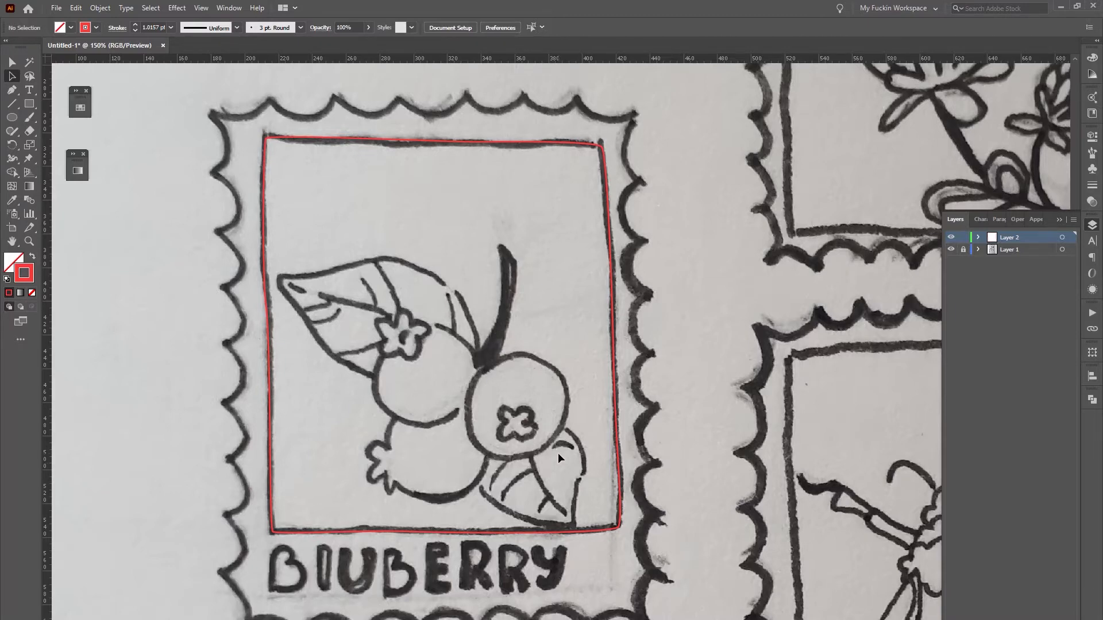
- Draw a circle about 64 px across with the Ellipse tool, fit it over the front berry, and deselect it
{"action": "key", "text": "l"}
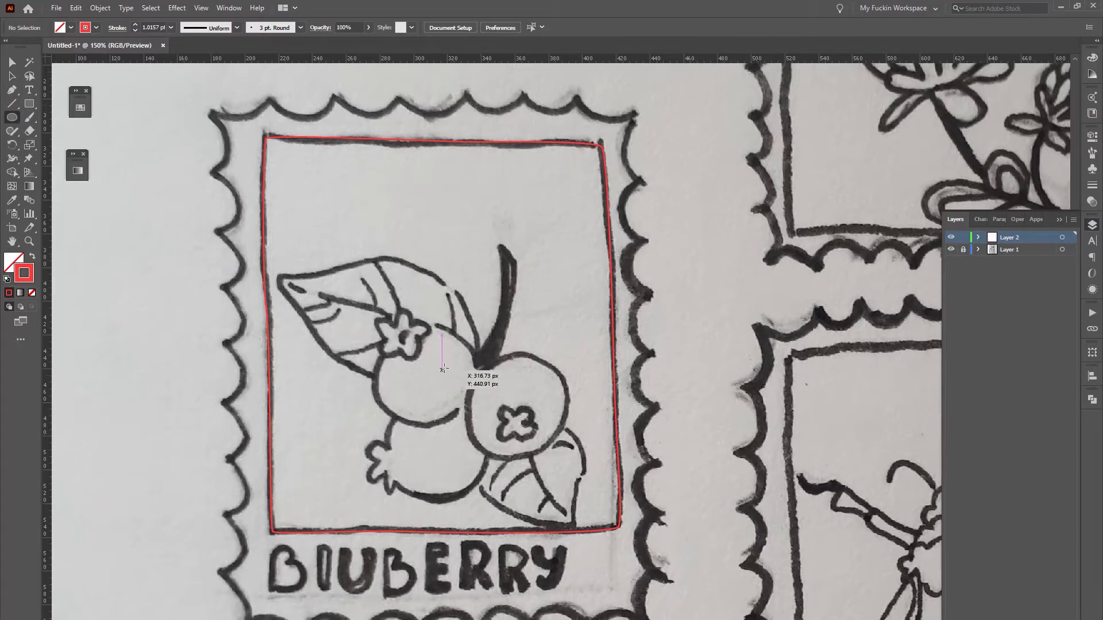
{"action": "left_click_drag", "start_coordinate": [483, 402], "coordinate": [549, 463]}
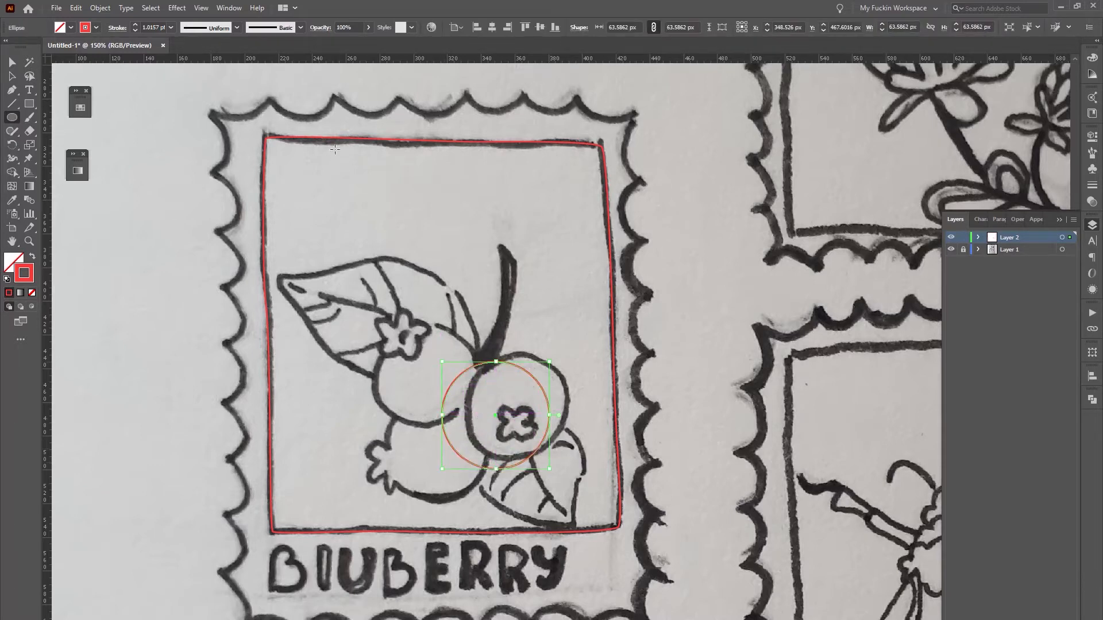
{"action": "left_click_drag", "start_coordinate": [412, 199], "coordinate": [482, 283]}
{"action": "key", "text": "ctrl+z"}
{"action": "key", "text": "a"}
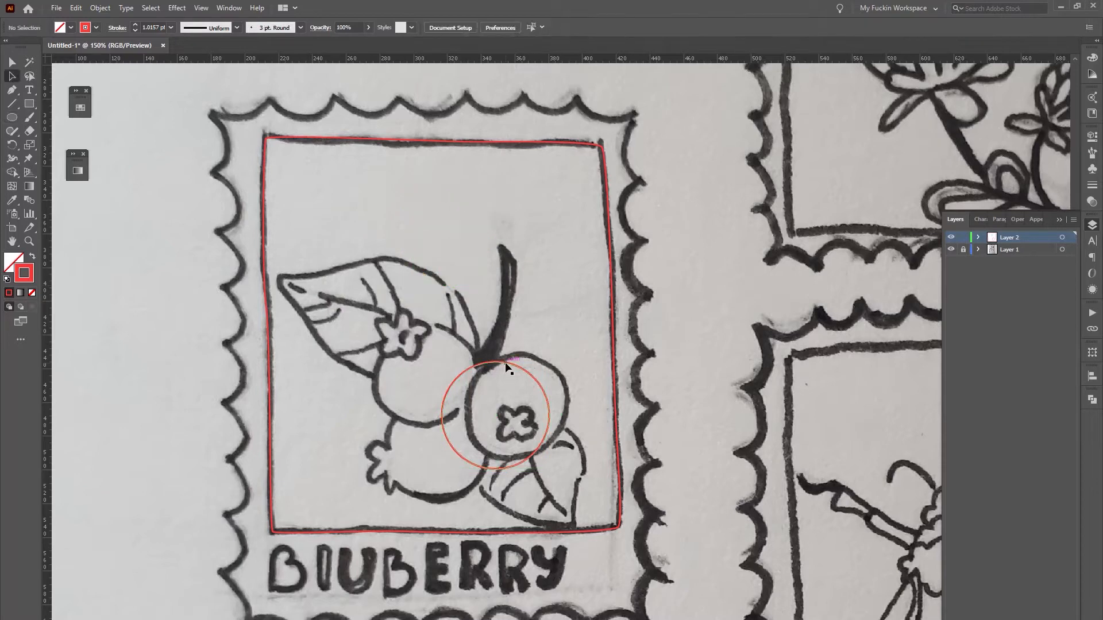
{"action": "left_click_drag", "start_coordinate": [512, 360], "coordinate": [534, 354]}
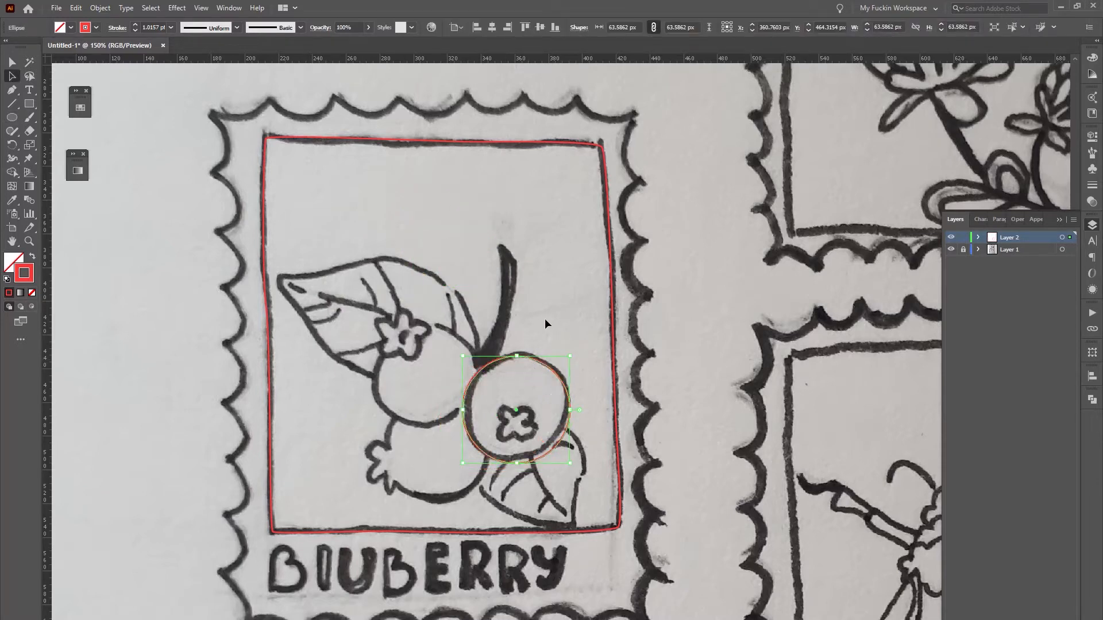
{"action": "left_click", "coordinate": [610, 464]}
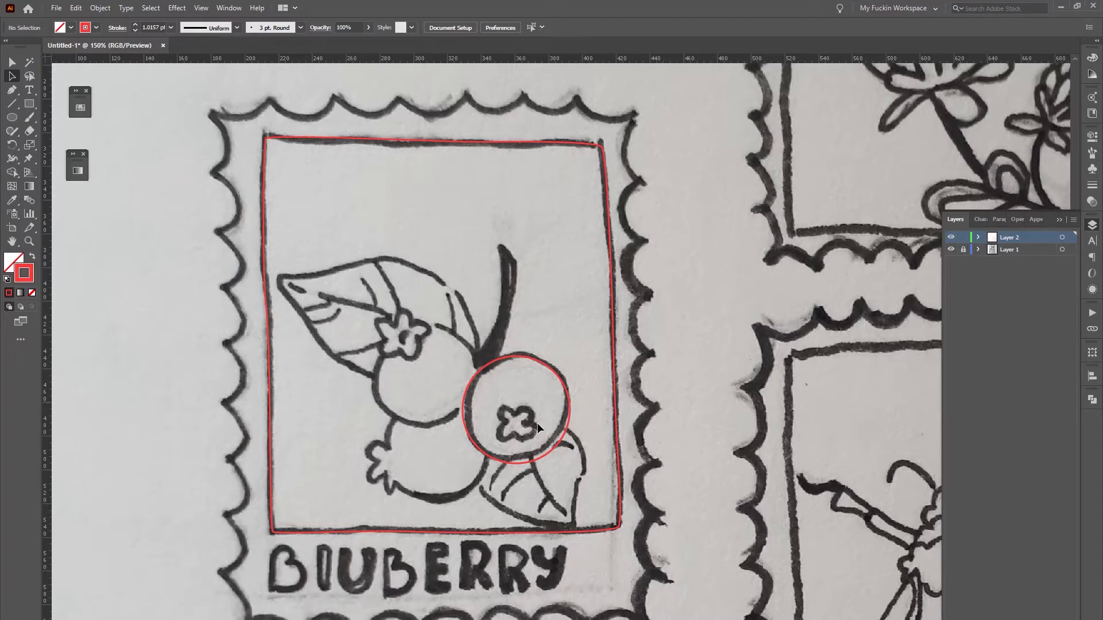
- Delete the trial circle from the front berry
{"action": "left_click", "coordinate": [477, 368]}
{"action": "key", "text": "Delete"}
- Trace the front berry's hand-drawn outline as a closed Pen path with four curved anchors
{"action": "key", "text": "p"}
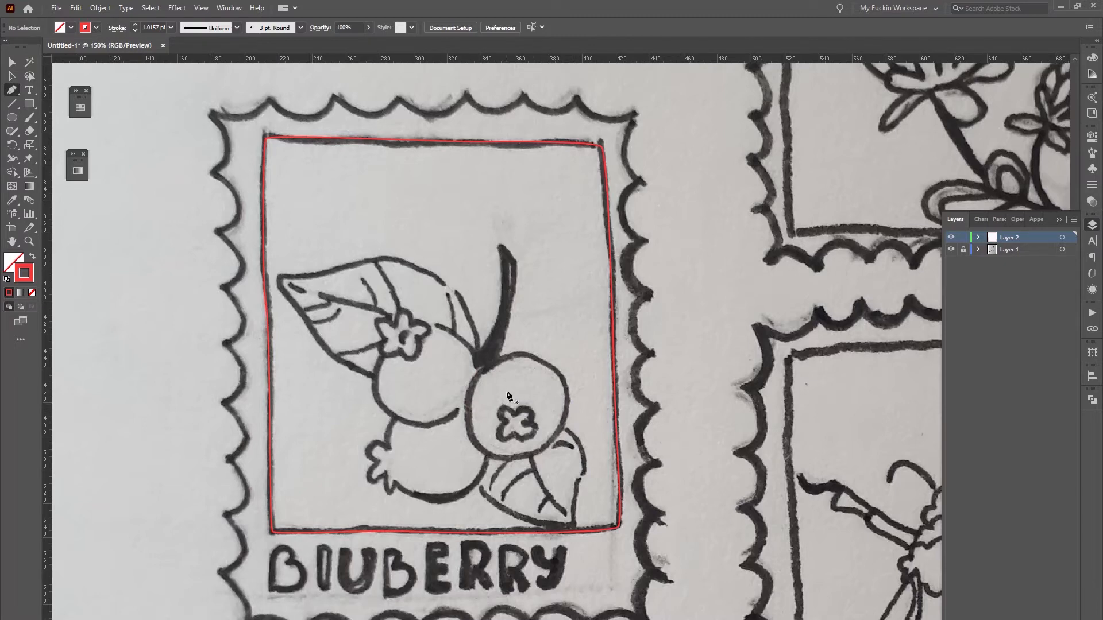
{"action": "key", "text": "ctrl+plus"}
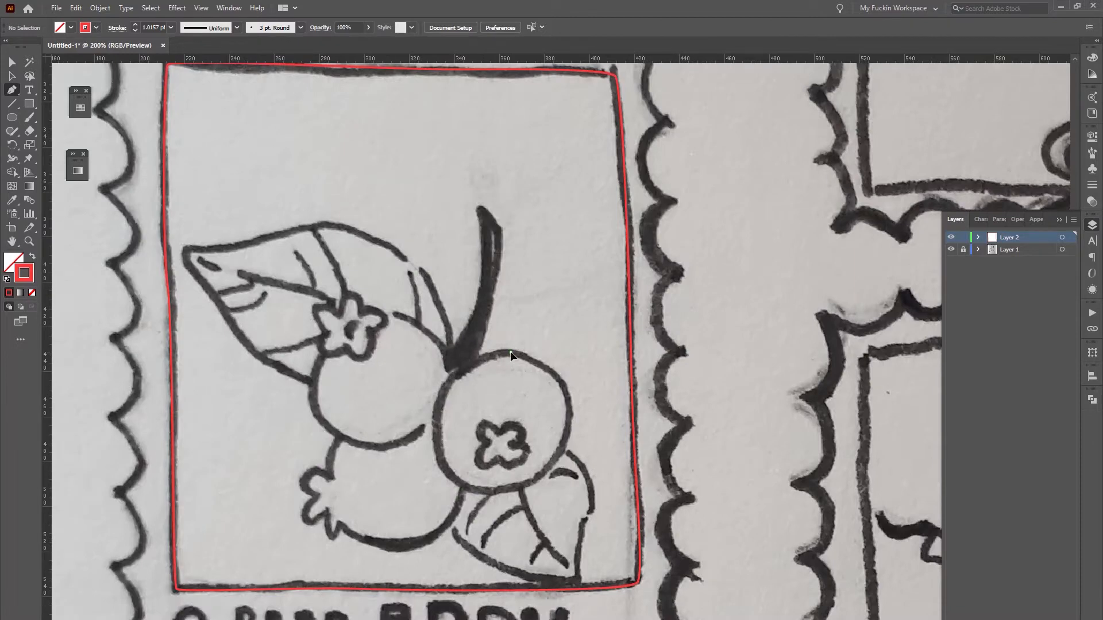
{"action": "left_click_drag", "start_coordinate": [537, 354], "coordinate": [541, 358]}
{"action": "left_click_drag", "start_coordinate": [550, 352], "coordinate": [552, 353]}
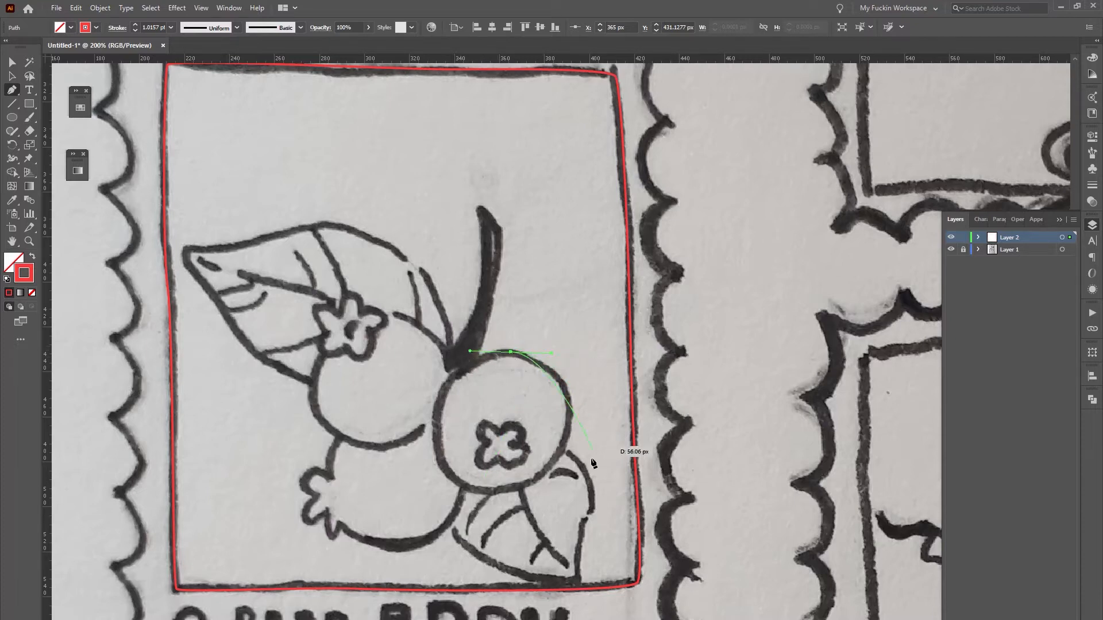
{"action": "left_click", "coordinate": [547, 470]}
{"action": "left_click_drag", "start_coordinate": [519, 492], "coordinate": [494, 523]}
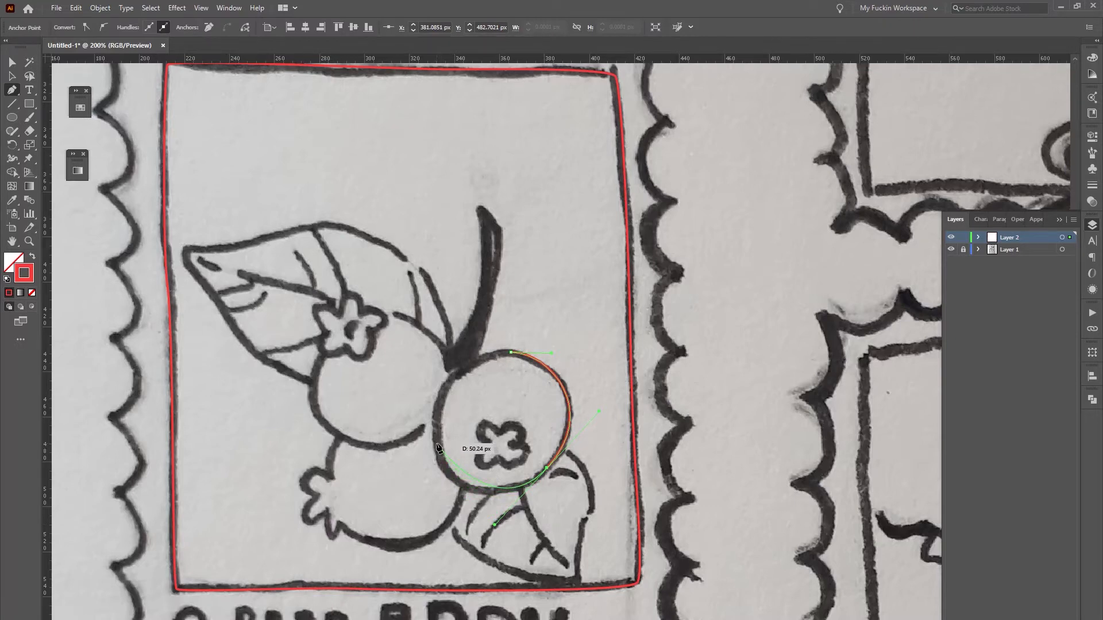
{"action": "left_click_drag", "start_coordinate": [436, 442], "coordinate": [432, 404]}
{"action": "left_click_drag", "start_coordinate": [511, 351], "coordinate": [568, 348]}
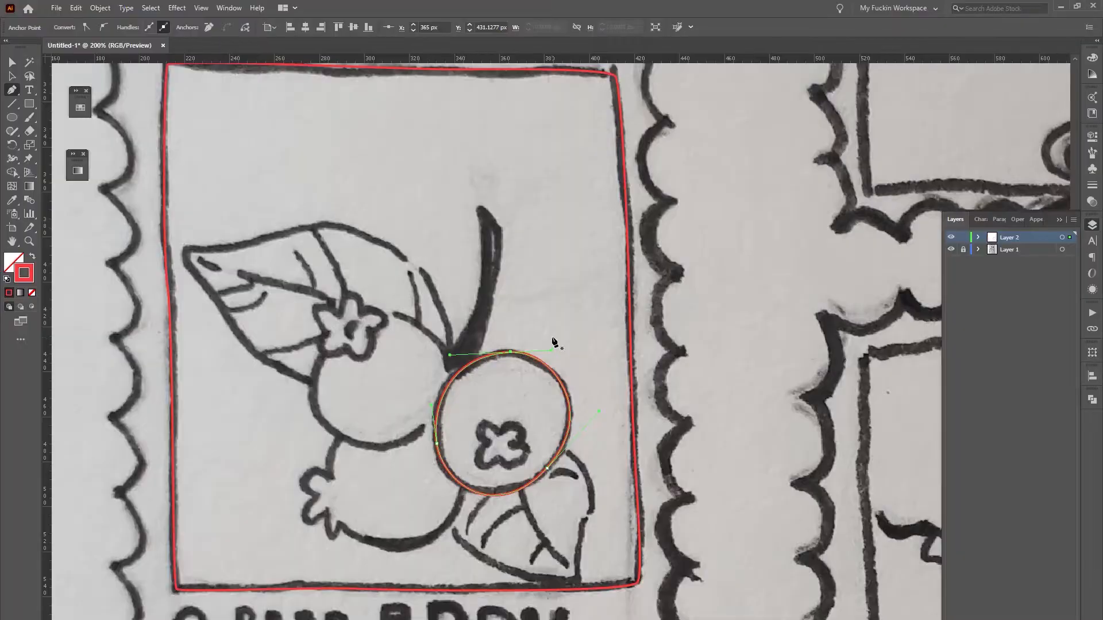
- Move the front berry outline's top anchor to about X 363.2 px, Y 432.4 px and deselect the path
{"action": "key", "text": "v"}
{"action": "left_click", "coordinate": [436, 444]}
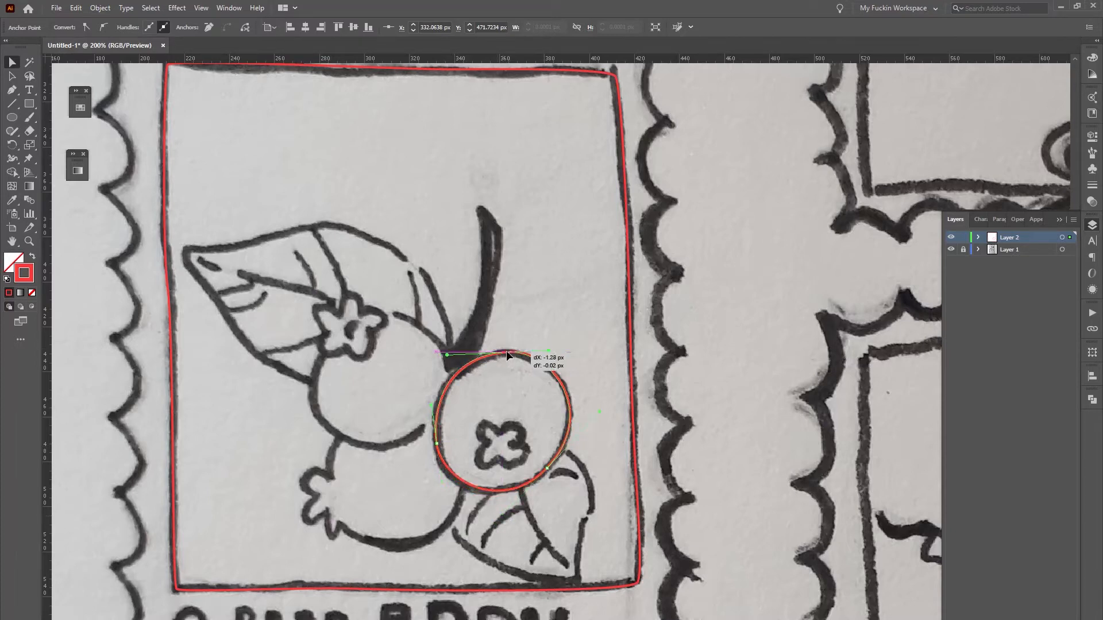
{"action": "left_click_drag", "start_coordinate": [508, 352], "coordinate": [505, 355]}
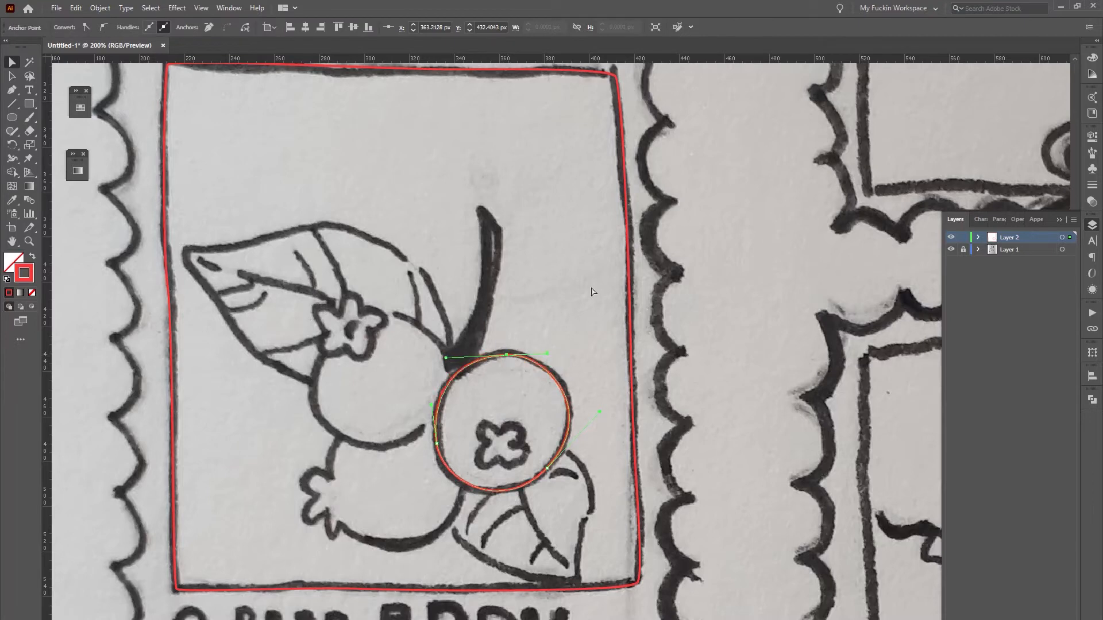
{"action": "left_click", "coordinate": [528, 227]}
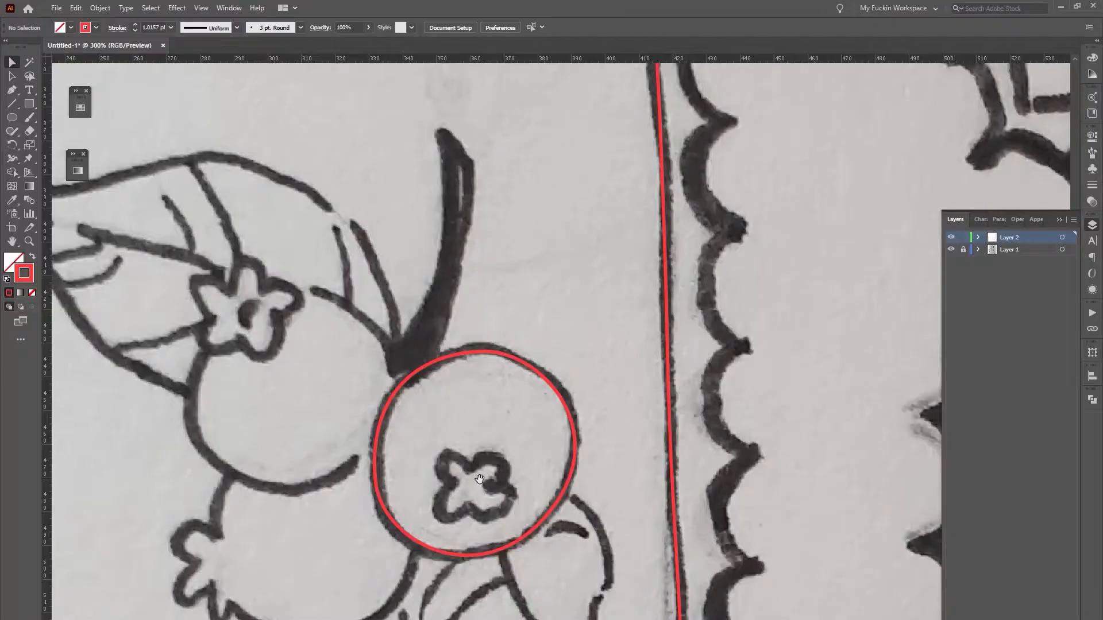
- Trace the two upper lobes of the front berry's flower-shaped crown with Pen curves, down to the right notch
{"action": "scroll", "coordinate": [488, 387], "scroll_direction": "down", "scroll_amount": 2}
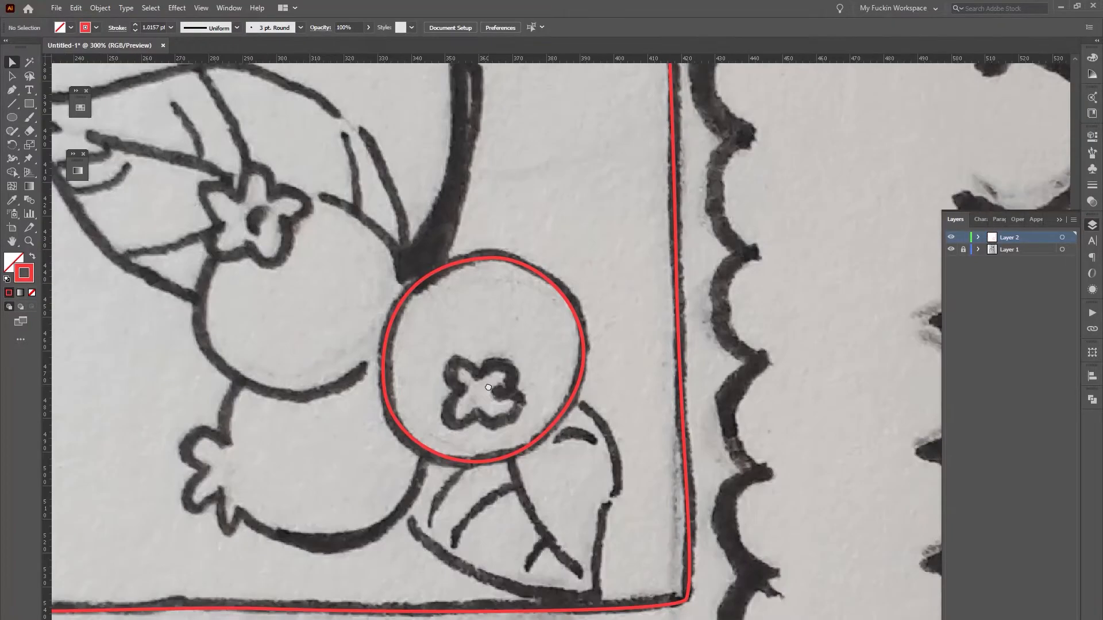
{"action": "key", "text": "p"}
{"action": "left_click", "coordinate": [463, 390]}
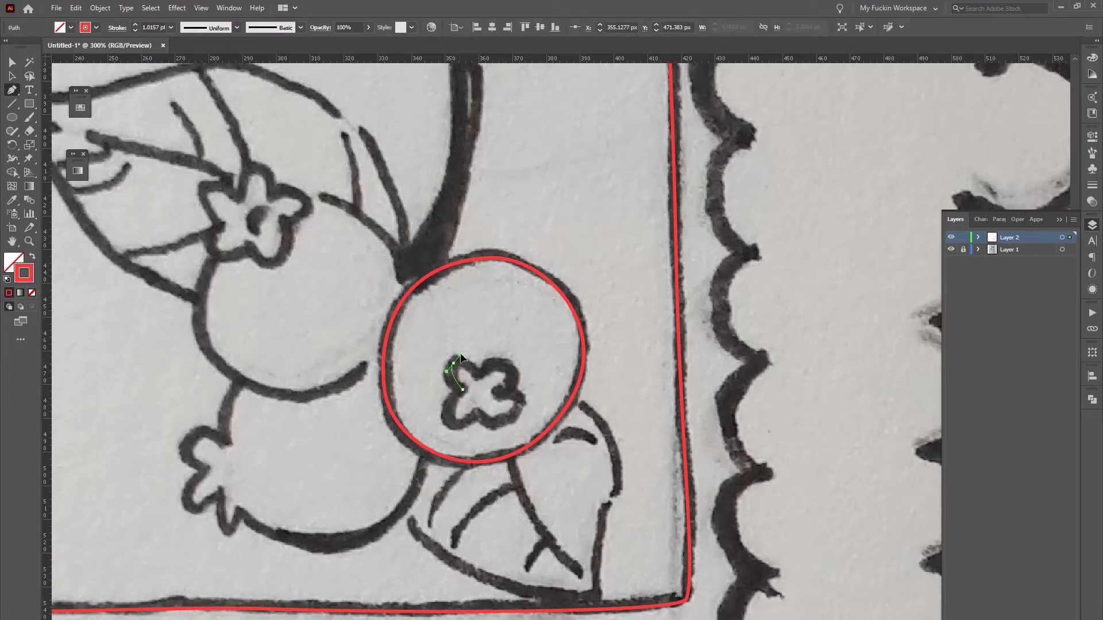
{"action": "left_click", "coordinate": [479, 377]}
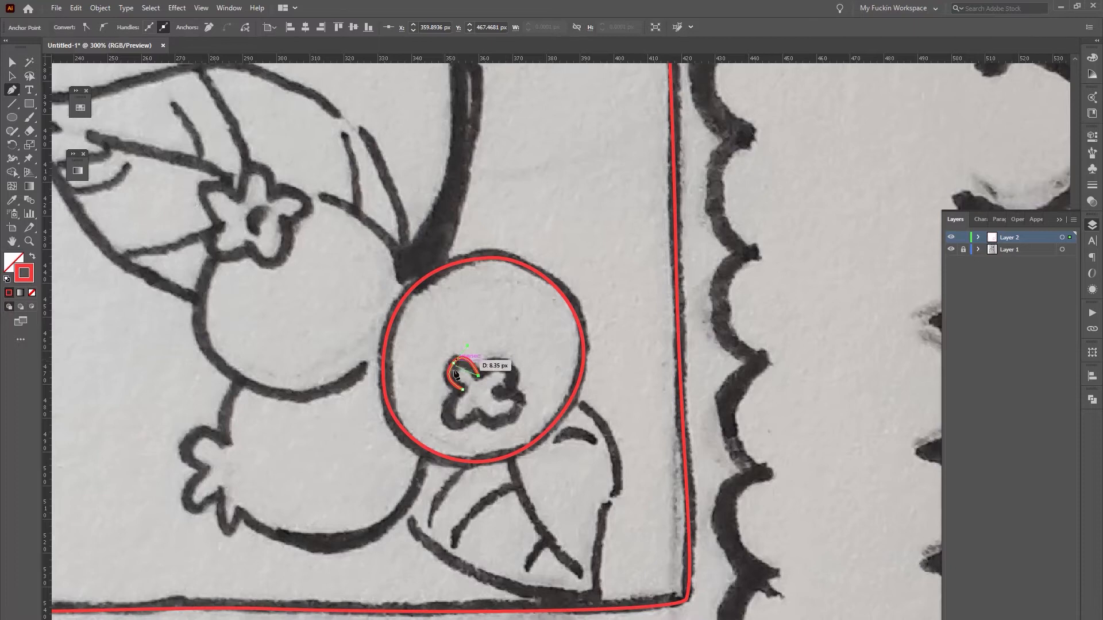
{"action": "left_click_drag", "start_coordinate": [509, 365], "coordinate": [532, 377]}
{"action": "left_click_drag", "start_coordinate": [502, 392], "coordinate": [503, 397]}
{"action": "left_click", "coordinate": [502, 394]}
- Trace the two lower lobes of the front berry's crown, close the path at its starting anchor, and deselect it
{"action": "left_click_drag", "start_coordinate": [517, 418], "coordinate": [469, 406]}
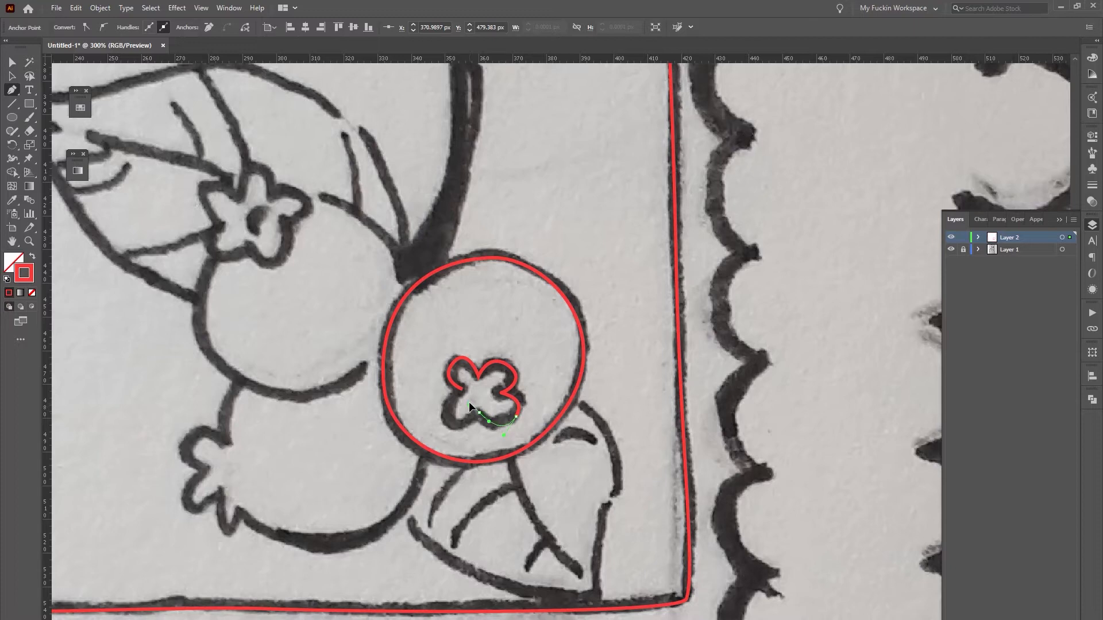
{"action": "left_click_drag", "start_coordinate": [474, 399], "coordinate": [475, 400]}
{"action": "left_click", "coordinate": [479, 412]}
{"action": "left_click_drag", "start_coordinate": [449, 418], "coordinate": [437, 405]}
{"action": "left_click", "coordinate": [463, 390]}
{"action": "left_click", "coordinate": [16, 88]}
{"action": "key", "text": "a"}
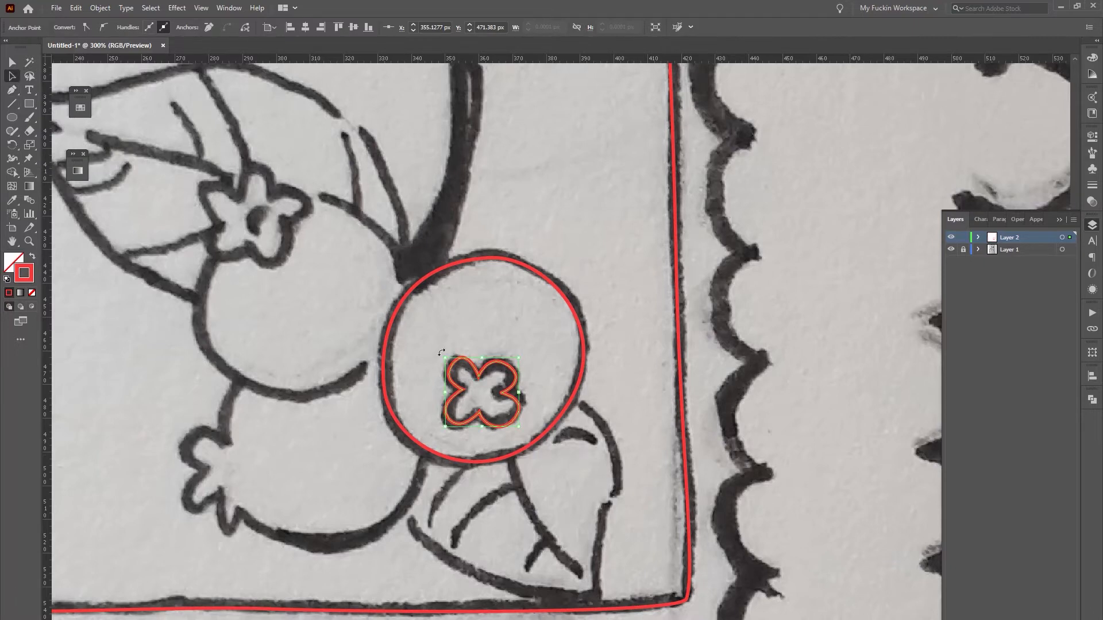
{"action": "left_click", "coordinate": [305, 411]}
- Trace the lowest berry and its spiky crown as one closed Pen path overlapping the neighbouring berries, and deselect it
{"action": "left_click_drag", "start_coordinate": [267, 441], "coordinate": [383, 337]}
{"action": "key", "text": "p"}
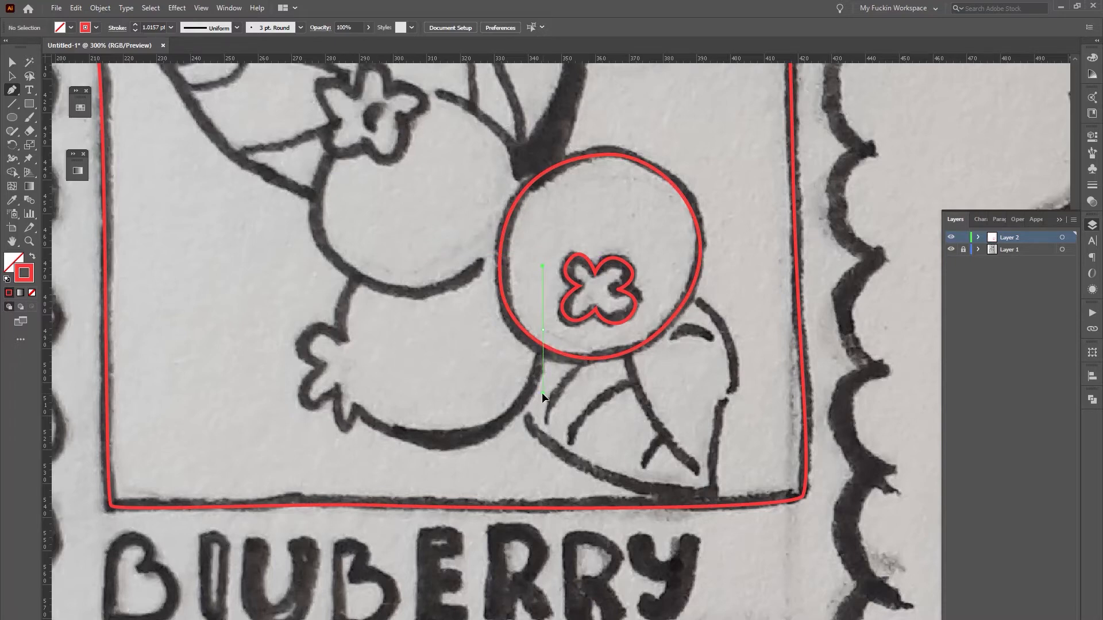
{"action": "left_click_drag", "start_coordinate": [546, 396], "coordinate": [546, 396]}
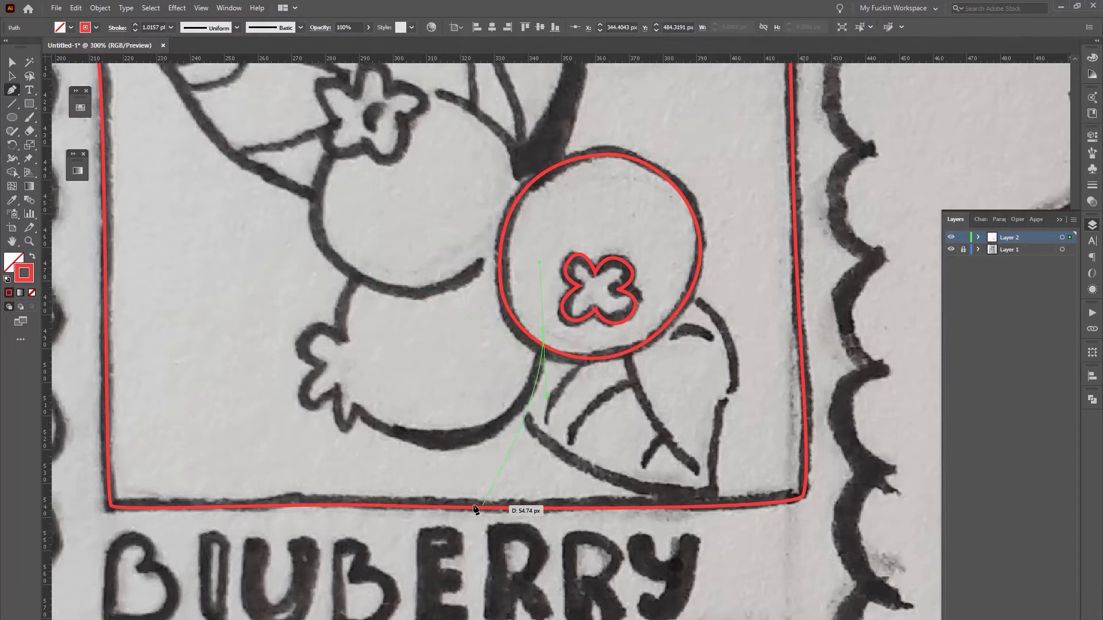
{"action": "left_click_drag", "start_coordinate": [457, 442], "coordinate": [408, 446]}
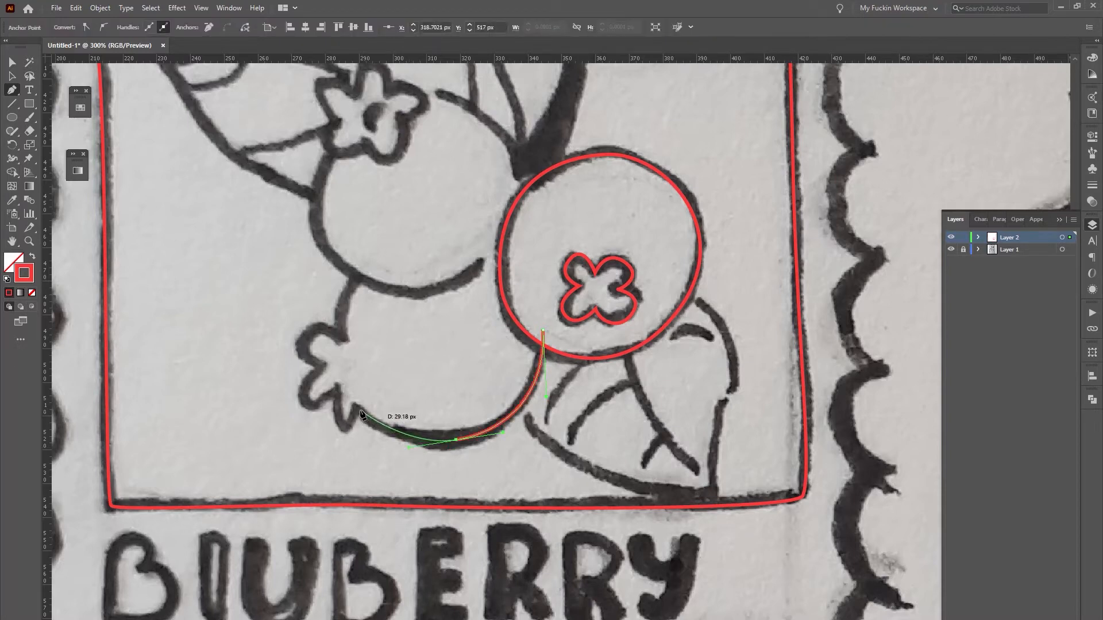
{"action": "mouse_move", "coordinate": [360, 411]}
{"action": "left_mouse_down"}
{"action": "mouse_move", "coordinate": [351, 400]}
{"action": "mouse_move", "coordinate": [354, 440]}
{"action": "mouse_move", "coordinate": [334, 425]}
{"action": "mouse_move", "coordinate": [337, 386]}
{"action": "mouse_move", "coordinate": [303, 396]}
{"action": "mouse_move", "coordinate": [294, 378]}
{"action": "mouse_move", "coordinate": [282, 344]}
{"action": "mouse_move", "coordinate": [305, 339]}
{"action": "mouse_move", "coordinate": [314, 316]}
{"action": "left_mouse_up"}
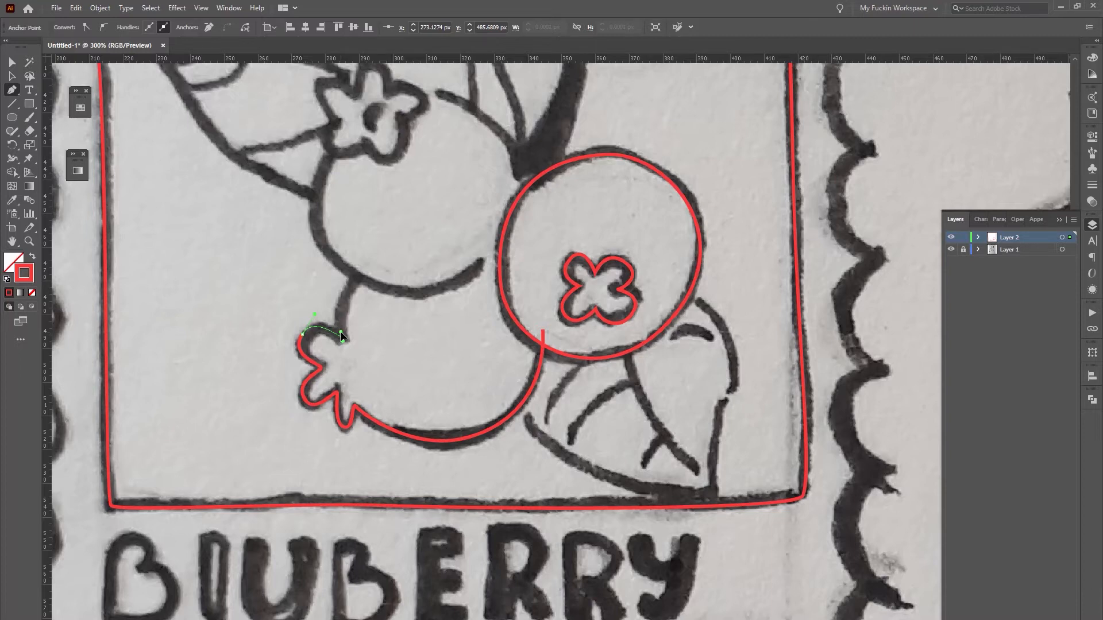
{"action": "mouse_move", "coordinate": [341, 334]}
{"action": "left_mouse_down"}
{"action": "mouse_move", "coordinate": [344, 343]}
{"action": "mouse_move", "coordinate": [326, 311]}
{"action": "mouse_move", "coordinate": [346, 281]}
{"action": "mouse_move", "coordinate": [340, 313]}
{"action": "mouse_move", "coordinate": [357, 256]}
{"action": "mouse_move", "coordinate": [368, 275]}
{"action": "mouse_move", "coordinate": [496, 226]}
{"action": "left_mouse_up"}
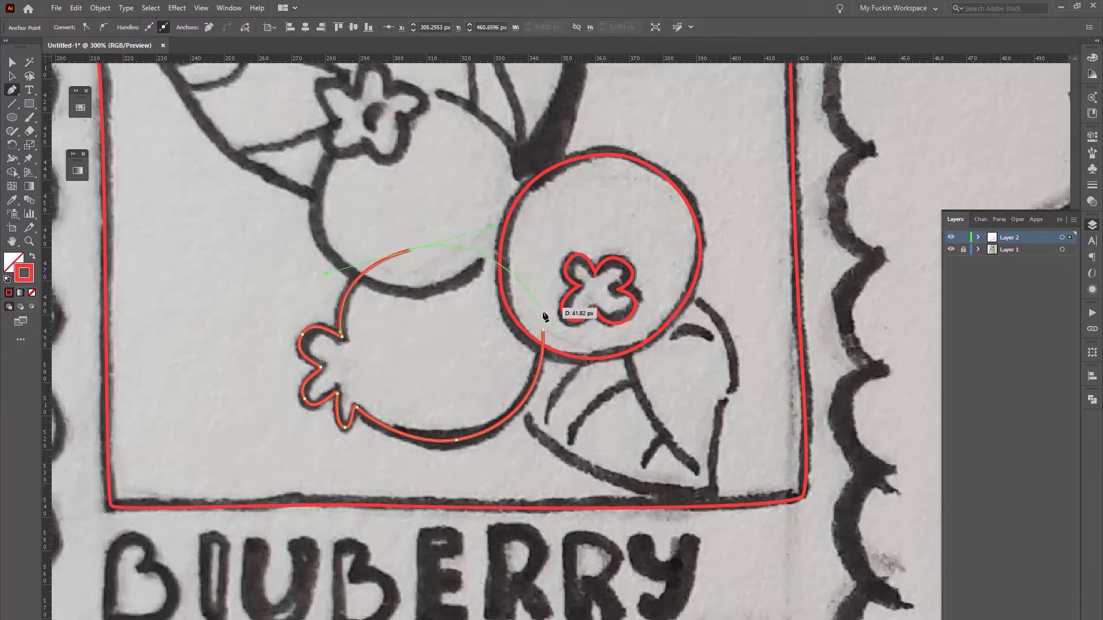
{"action": "left_click_drag", "start_coordinate": [544, 333], "coordinate": [549, 396]}
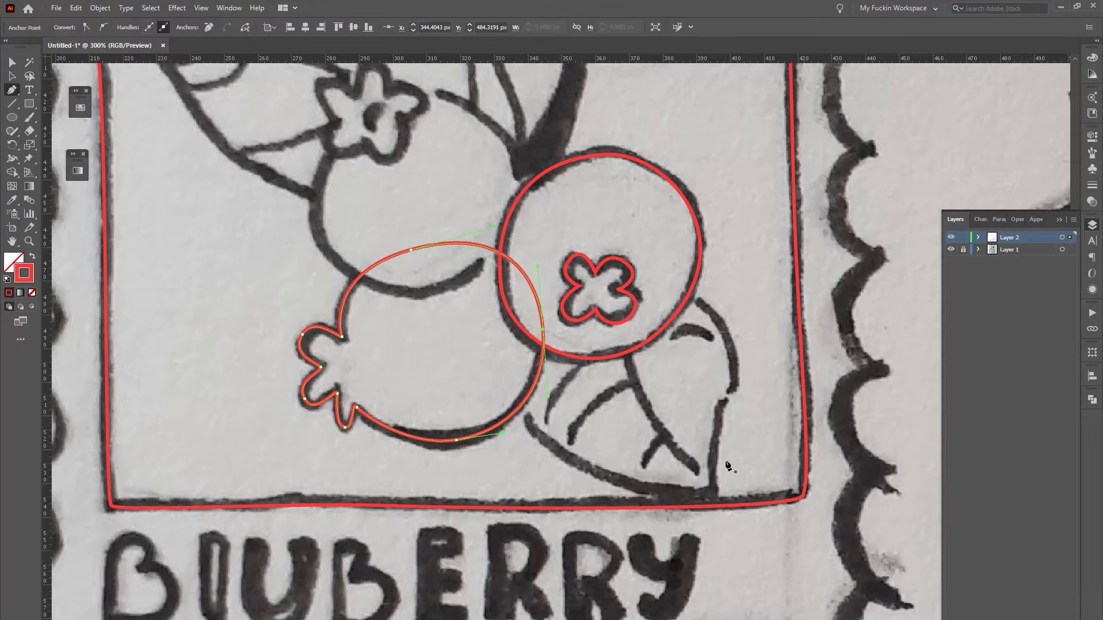
{"action": "key", "text": "v"}
{"action": "left_click", "coordinate": [673, 420]}
- Trace the upper-left berry as a closed curved Pen path that passes behind its star-shaped crown
{"action": "left_click_drag", "start_coordinate": [578, 263], "coordinate": [594, 412]}
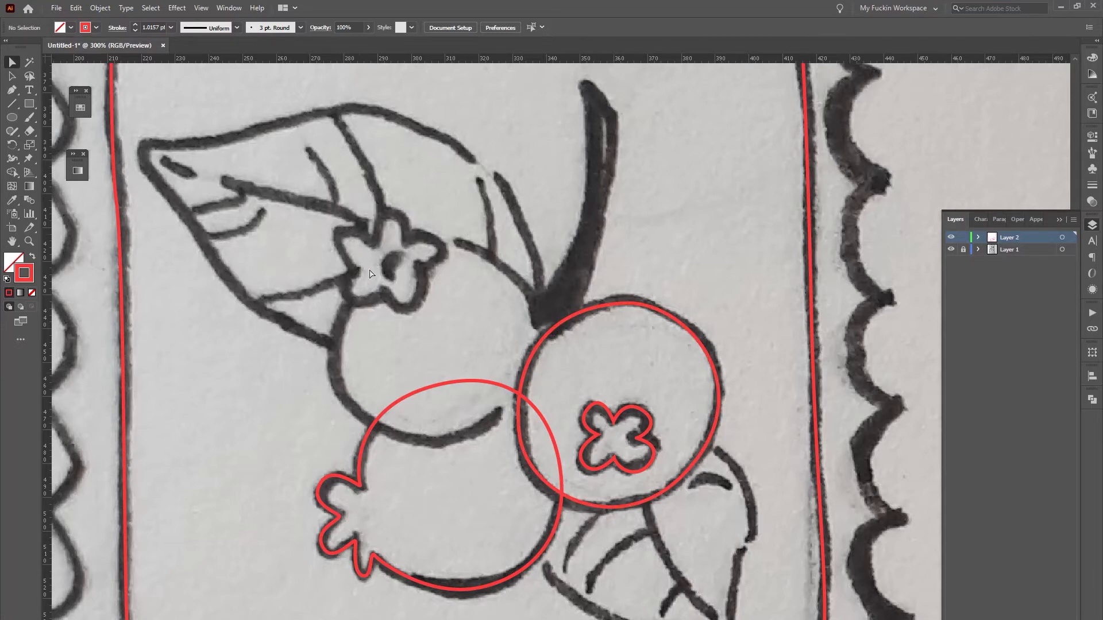
{"action": "left_click", "coordinate": [12, 90]}
{"action": "left_click_drag", "start_coordinate": [326, 347], "coordinate": [326, 347]}
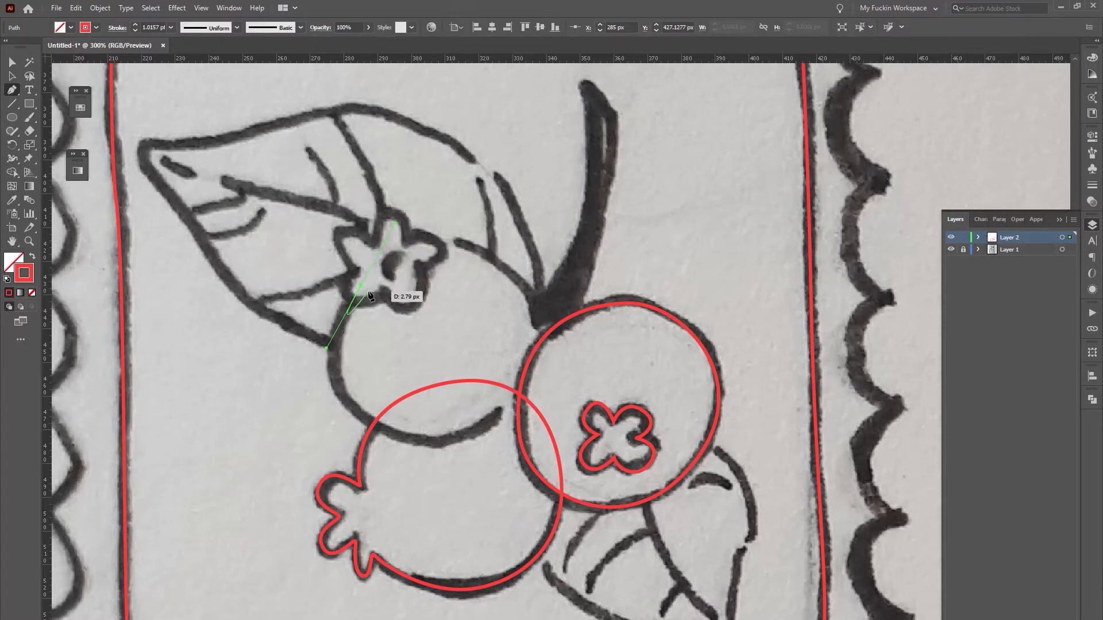
{"action": "left_click_drag", "start_coordinate": [380, 428], "coordinate": [433, 465]}
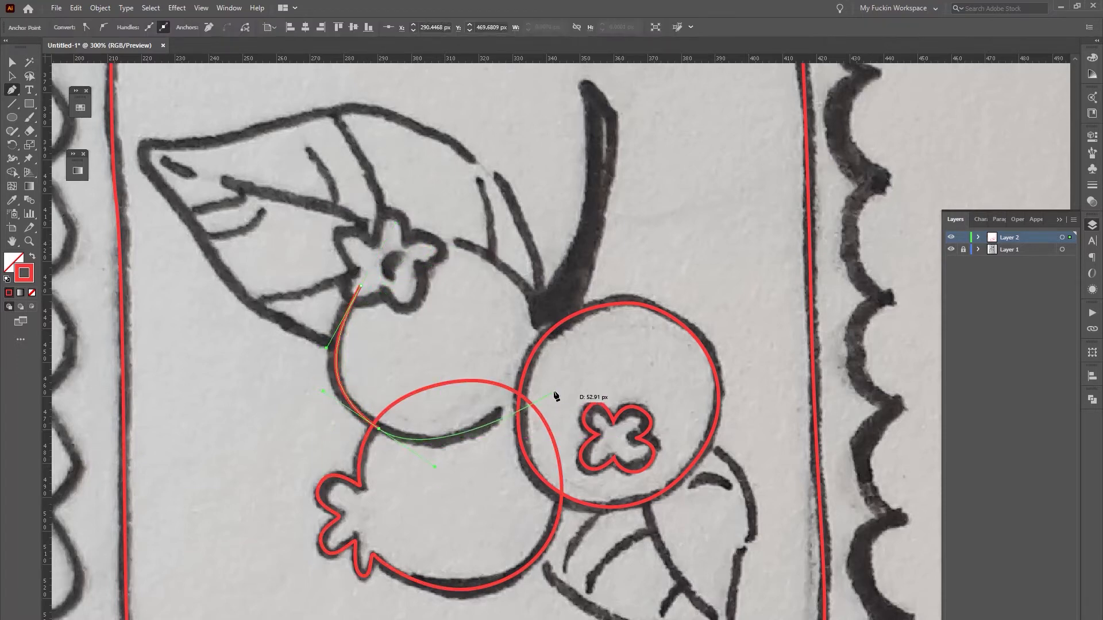
{"action": "left_click_drag", "start_coordinate": [523, 410], "coordinate": [564, 336]}
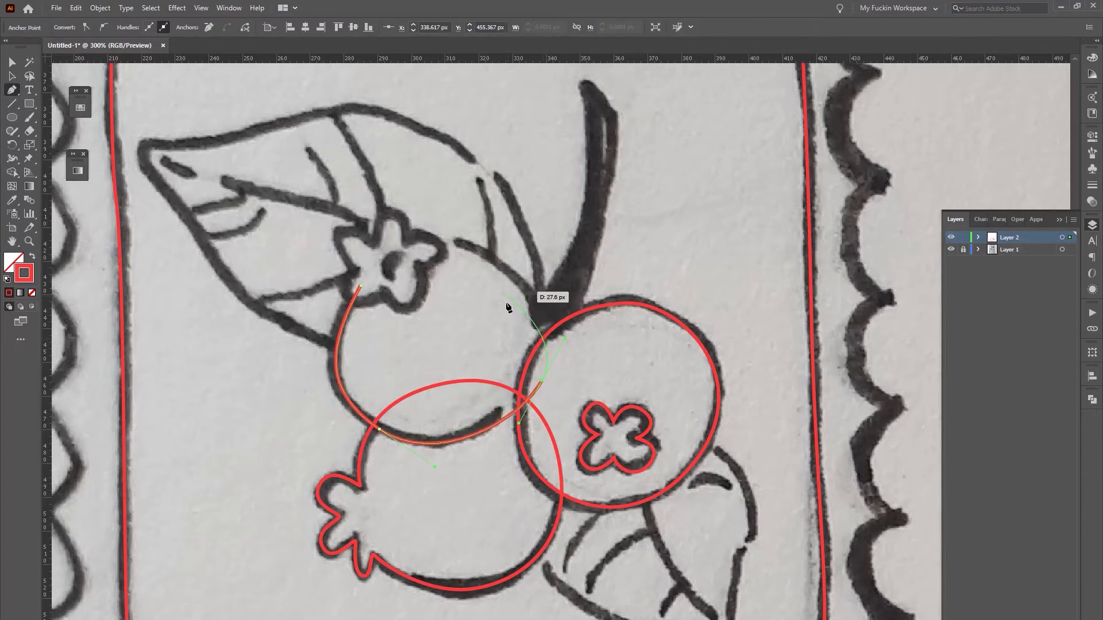
{"action": "left_click_drag", "start_coordinate": [429, 245], "coordinate": [335, 257]}
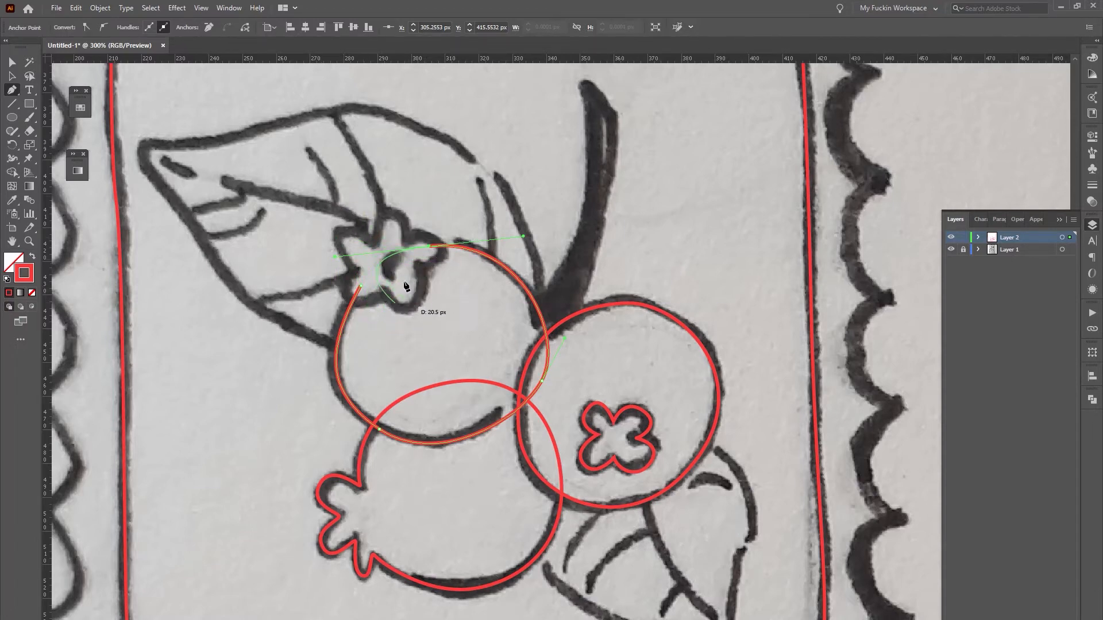
{"action": "left_click_drag", "start_coordinate": [428, 248], "coordinate": [395, 249]}
{"action": "left_click_drag", "start_coordinate": [361, 286], "coordinate": [348, 309]}
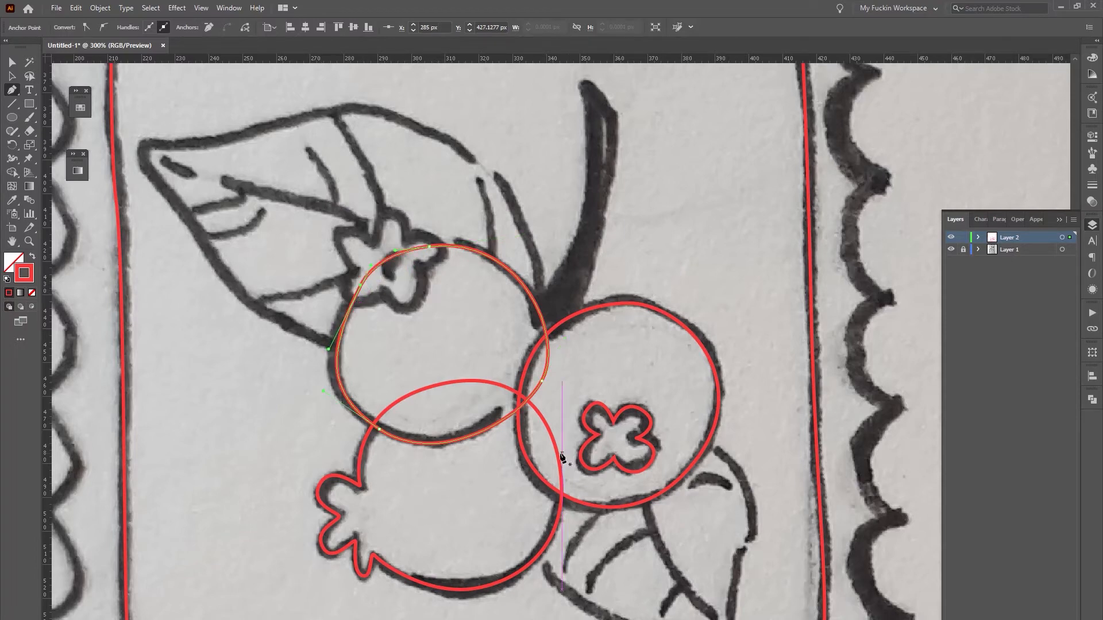
- Reshape the left side of the upper-left berry's outline by adjusting its anchors and handles to follow the sketch
{"action": "key", "text": "v"}
{"action": "left_click_drag", "start_coordinate": [360, 282], "coordinate": [354, 281]}
{"action": "left_click_drag", "start_coordinate": [323, 346], "coordinate": [331, 328]}
{"action": "left_click_drag", "start_coordinate": [355, 282], "coordinate": [368, 262]}
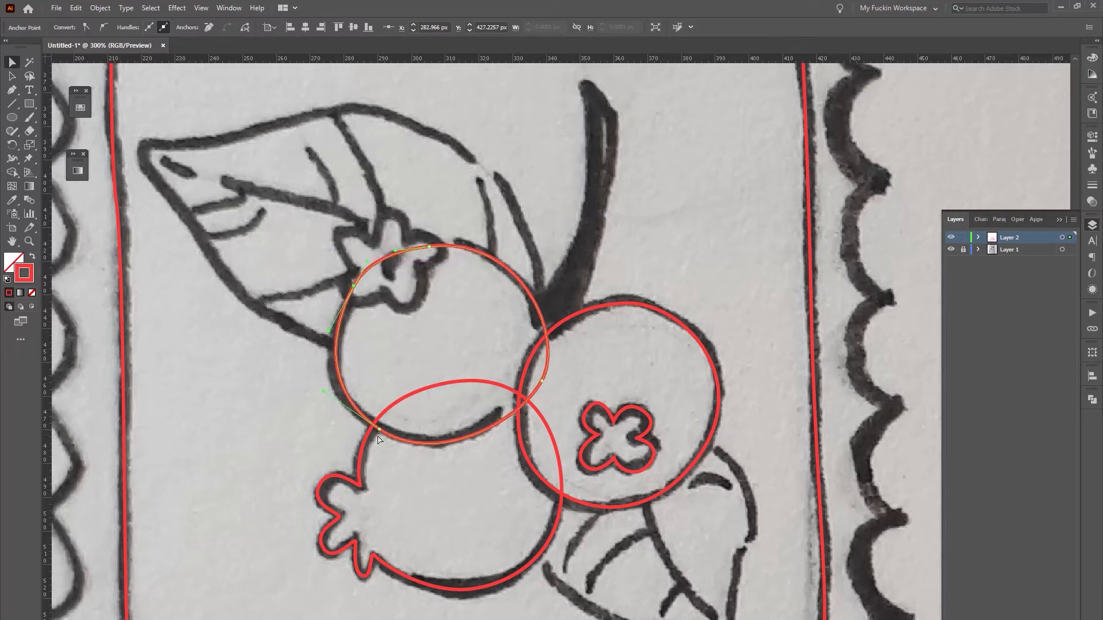
{"action": "left_click_drag", "start_coordinate": [380, 430], "coordinate": [373, 427]}
{"action": "left_click_drag", "start_coordinate": [315, 389], "coordinate": [319, 393]}
- Refine the right side of the upper-left berry by moving its anchor inward and adjusting both handles, and deselect the path
{"action": "left_click", "coordinate": [542, 382]}
{"action": "left_click_drag", "start_coordinate": [542, 381], "coordinate": [535, 381]}
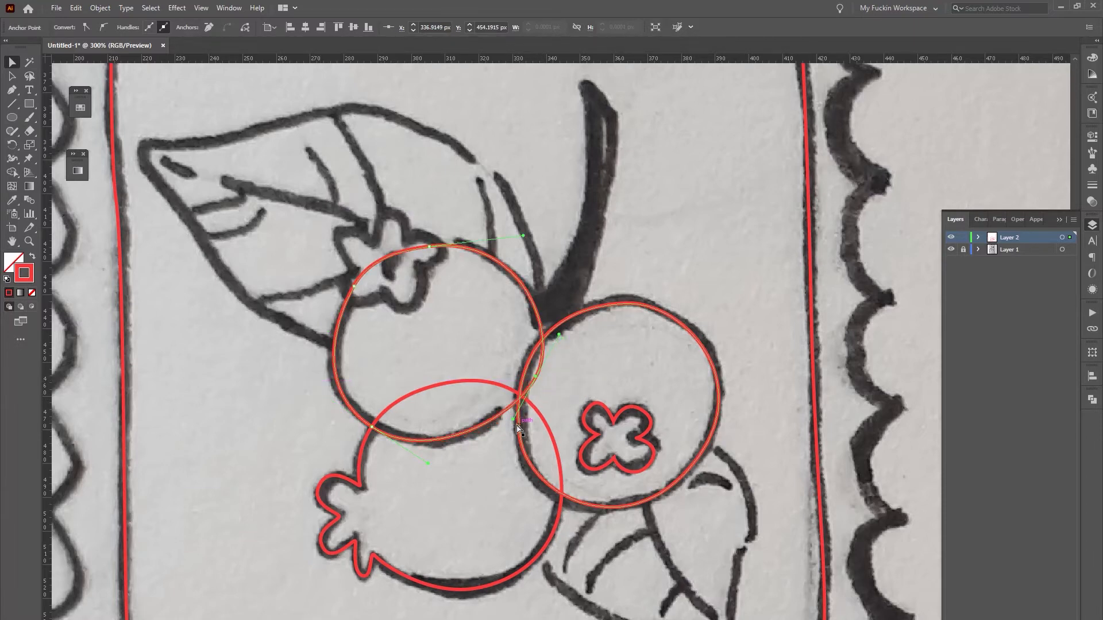
{"action": "left_click_drag", "start_coordinate": [513, 423], "coordinate": [514, 427]}
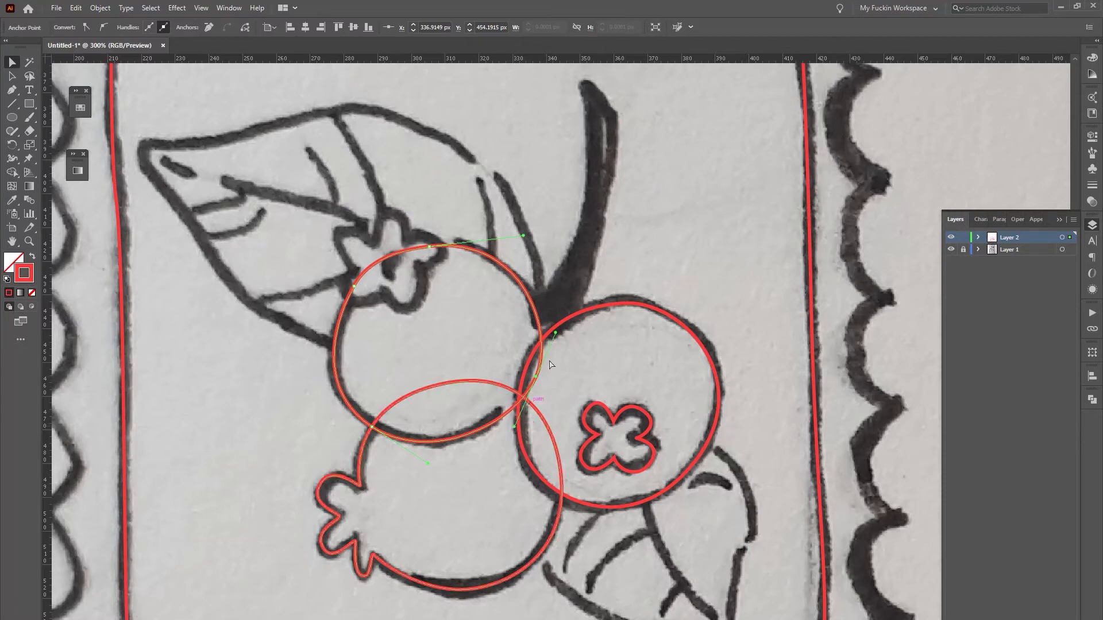
{"action": "left_click_drag", "start_coordinate": [555, 332], "coordinate": [556, 322]}
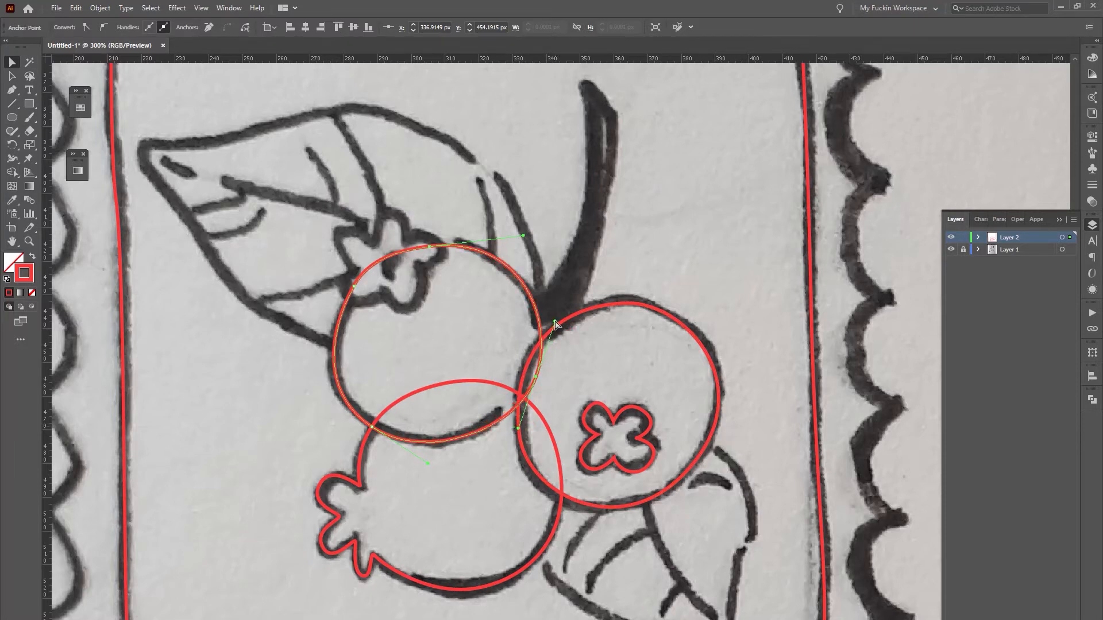
{"action": "left_click", "coordinate": [762, 380]}
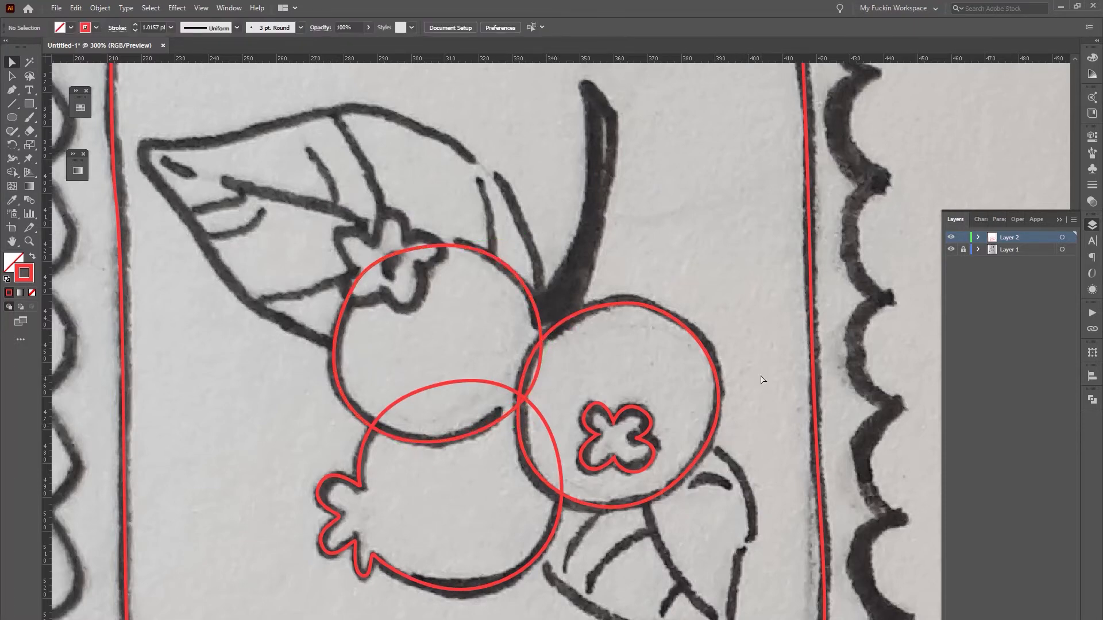
- Trace the upper-left berry's star-shaped crown as a closed curved Pen path, refine its lower-left lobe, and deselect it
{"action": "scroll", "coordinate": [762, 380], "scroll_direction": "up", "scroll_amount": 3}
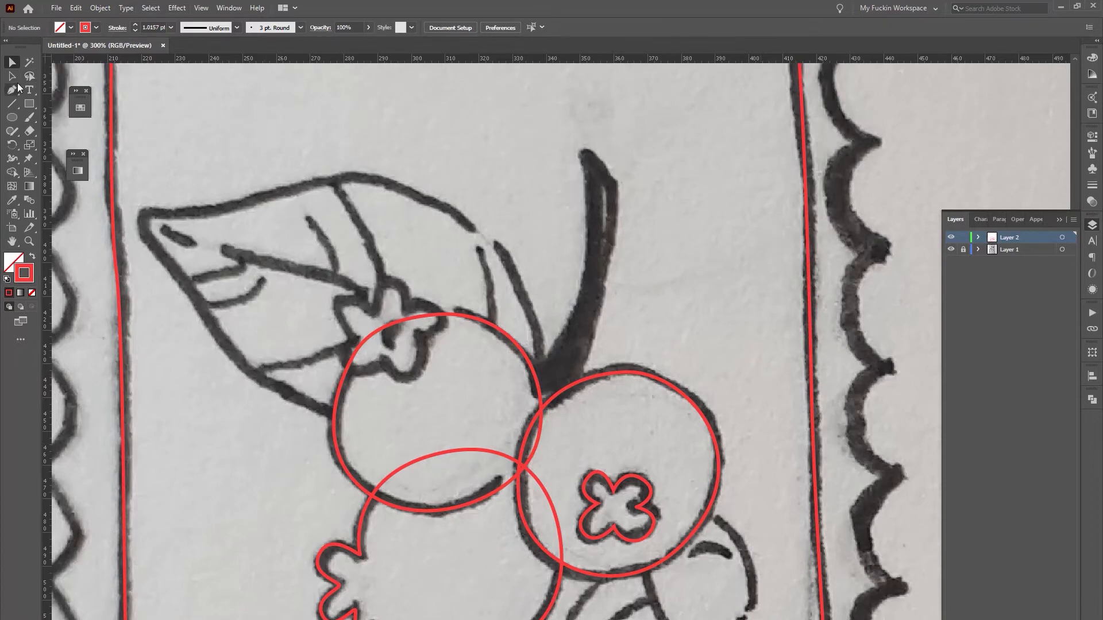
{"action": "left_click", "coordinate": [384, 360]}
{"action": "left_click_drag", "start_coordinate": [414, 377], "coordinate": [428, 367]}
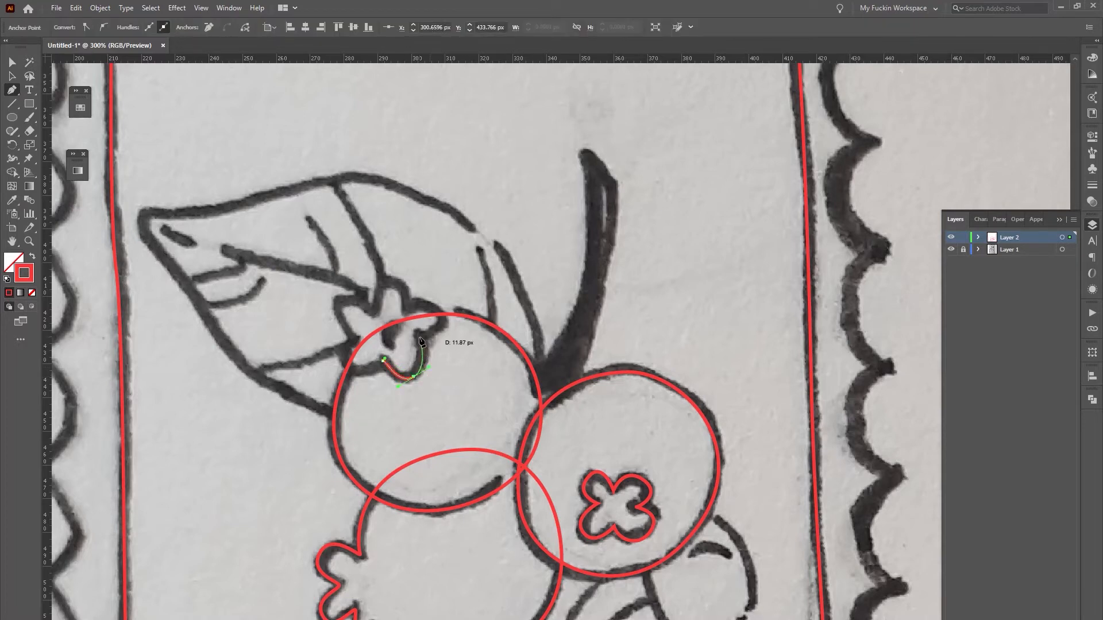
{"action": "mouse_move", "coordinate": [445, 315]}
{"action": "left_mouse_down"}
{"action": "mouse_move", "coordinate": [431, 316]}
{"action": "mouse_move", "coordinate": [433, 294]}
{"action": "mouse_move", "coordinate": [405, 305]}
{"action": "mouse_move", "coordinate": [394, 278]}
{"action": "left_mouse_up"}
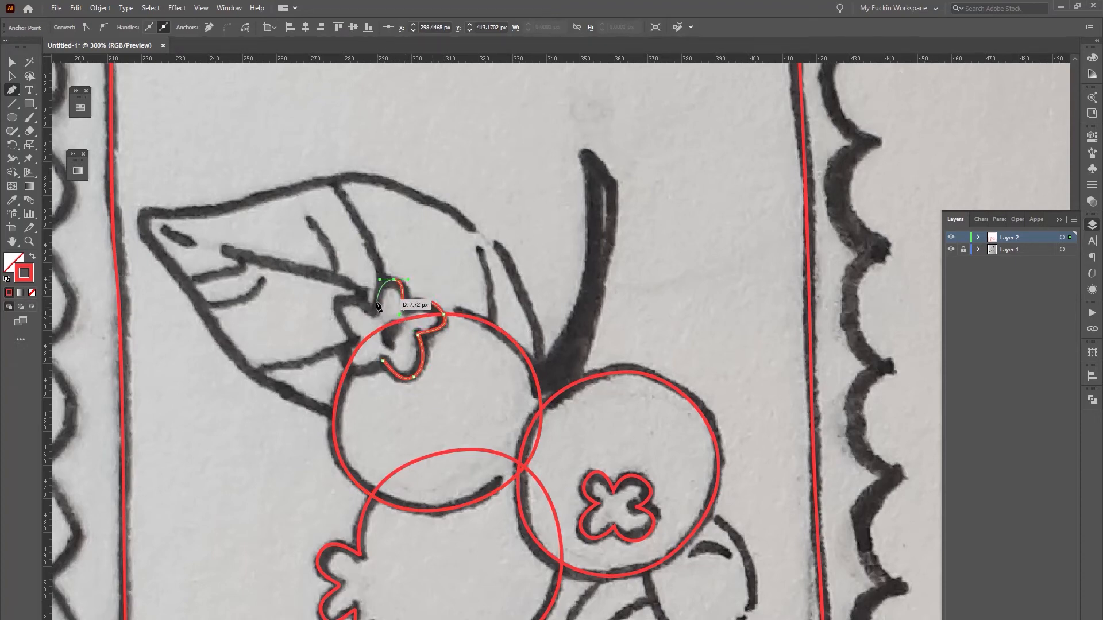
{"action": "mouse_move", "coordinate": [376, 322]}
{"action": "left_mouse_down"}
{"action": "mouse_move", "coordinate": [379, 333]}
{"action": "mouse_move", "coordinate": [377, 319]}
{"action": "left_mouse_up"}
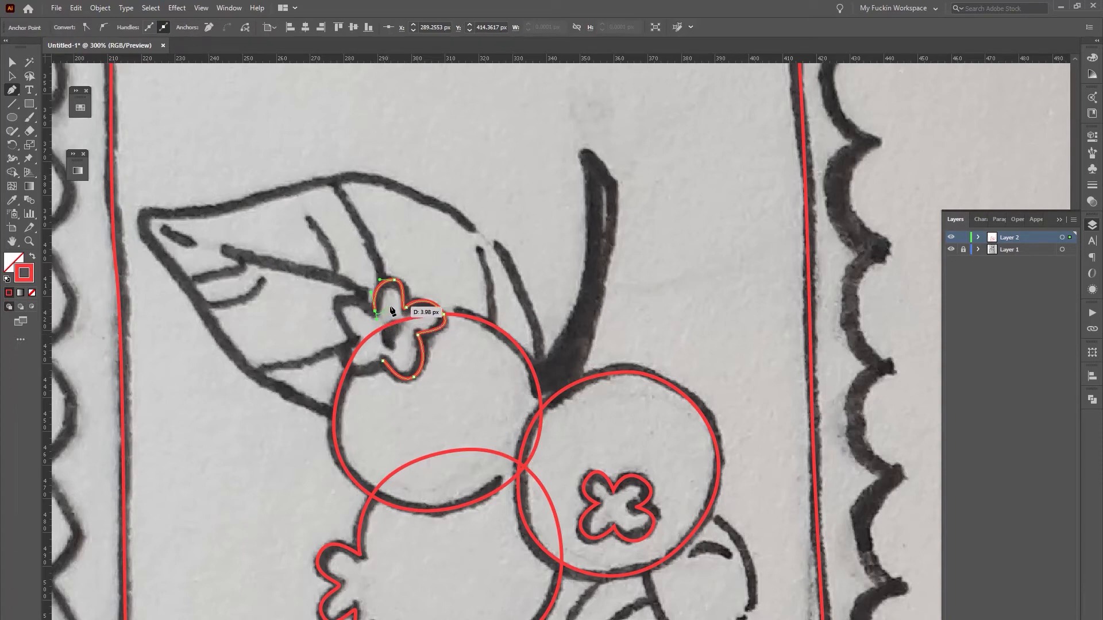
{"action": "left_click_drag", "start_coordinate": [341, 300], "coordinate": [389, 355]}
{"action": "key", "text": "v"}
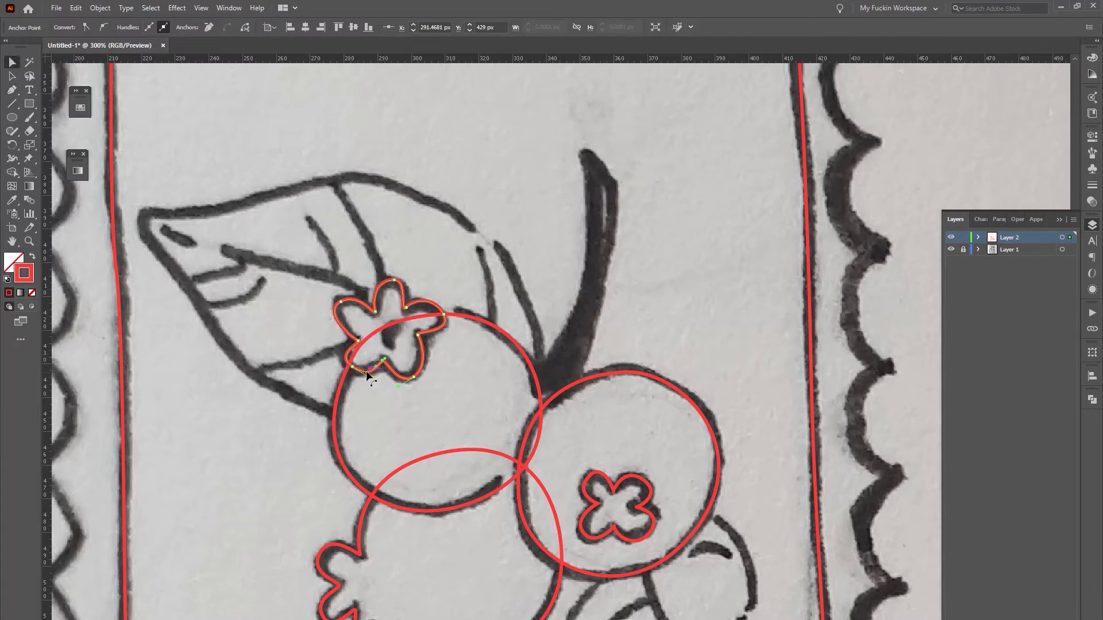
{"action": "left_click_drag", "start_coordinate": [352, 367], "coordinate": [338, 354]}
{"action": "left_click", "coordinate": [380, 395]}
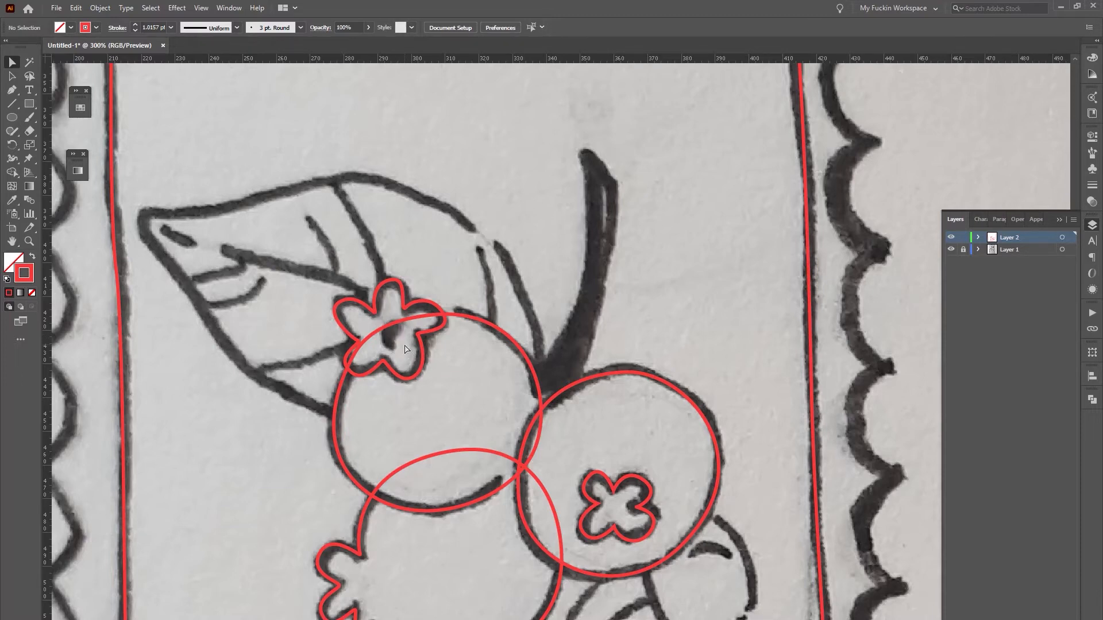
- Trace the small dark mark inside the upper-left berry's crown as a closed curved Pen path and deselect it
{"action": "left_click", "coordinate": [13, 89]}
{"action": "left_click_drag", "start_coordinate": [384, 350], "coordinate": [386, 325]}
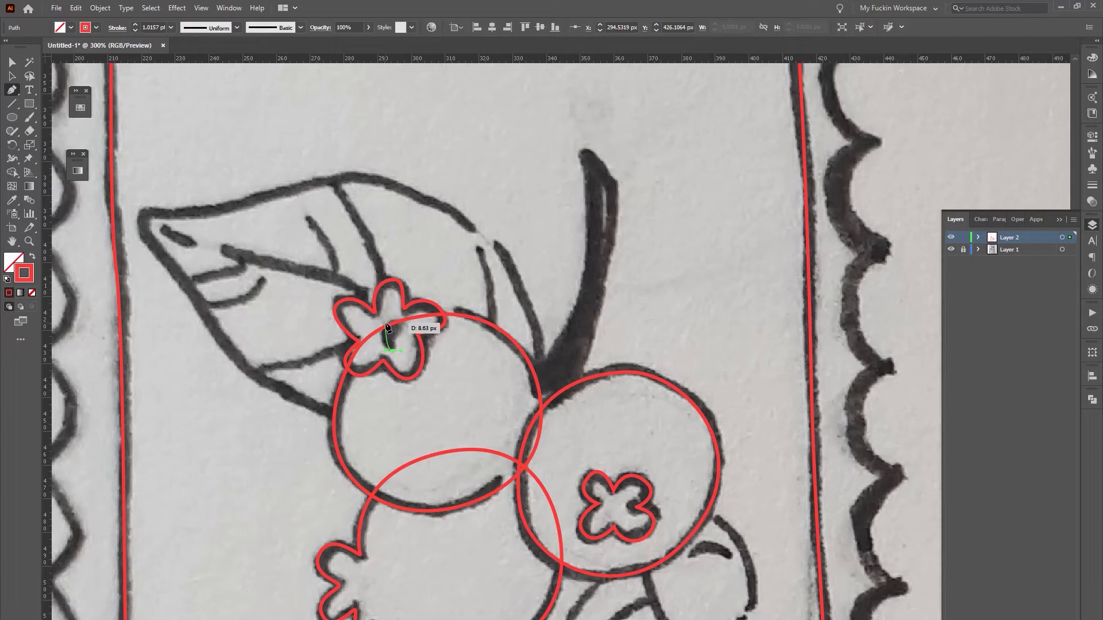
{"action": "left_click_drag", "start_coordinate": [386, 325], "coordinate": [402, 331]}
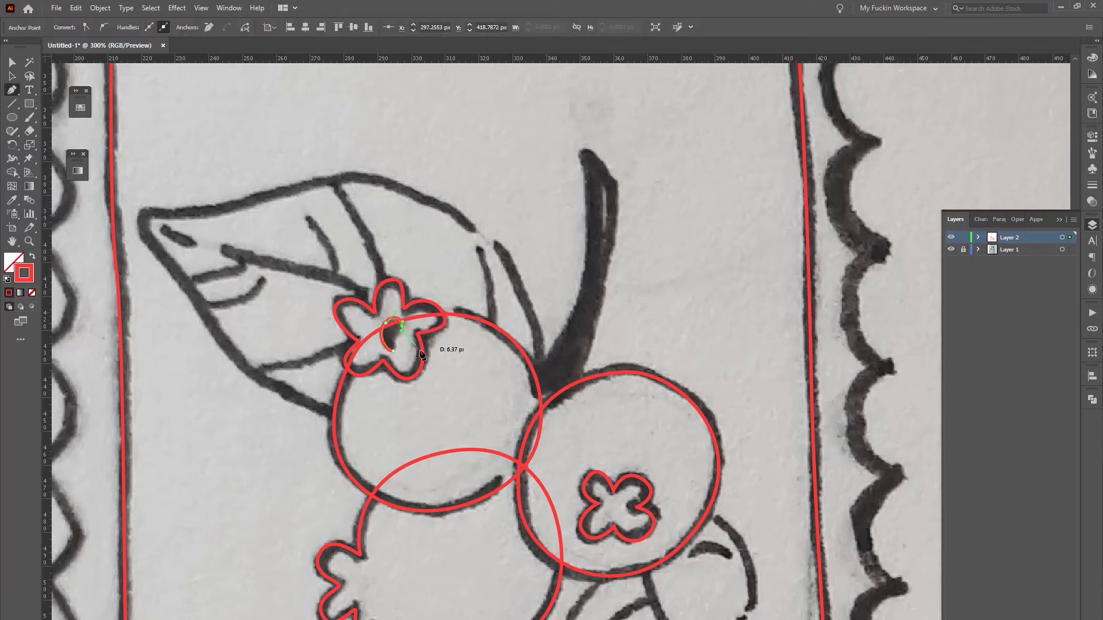
{"action": "left_click", "coordinate": [456, 371], "text": "ctrl"}
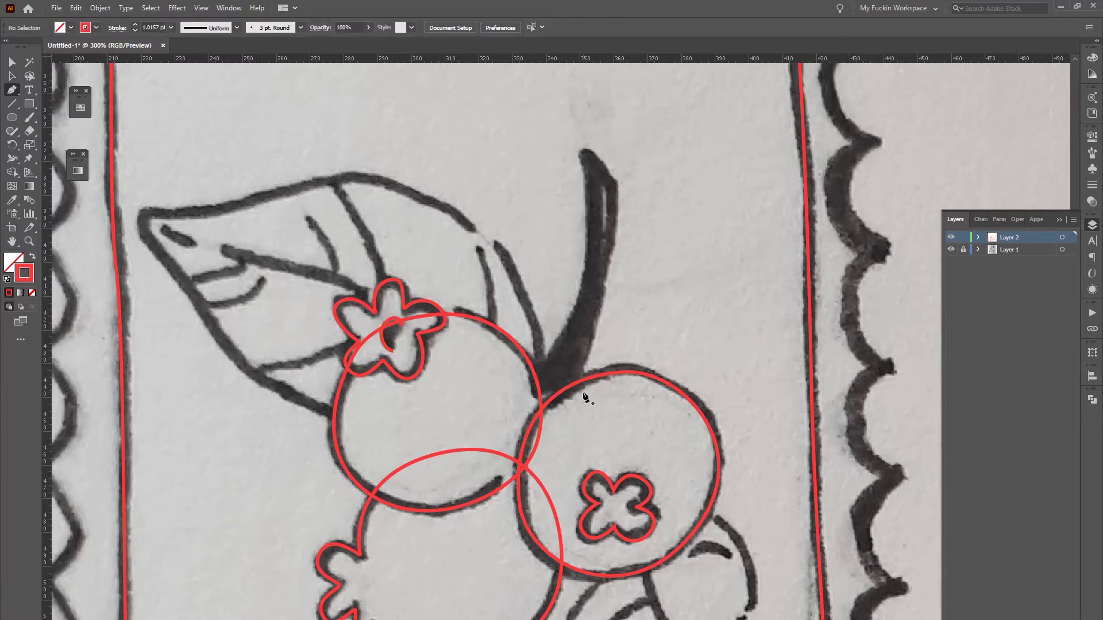
{"action": "left_click", "coordinate": [402, 332]}
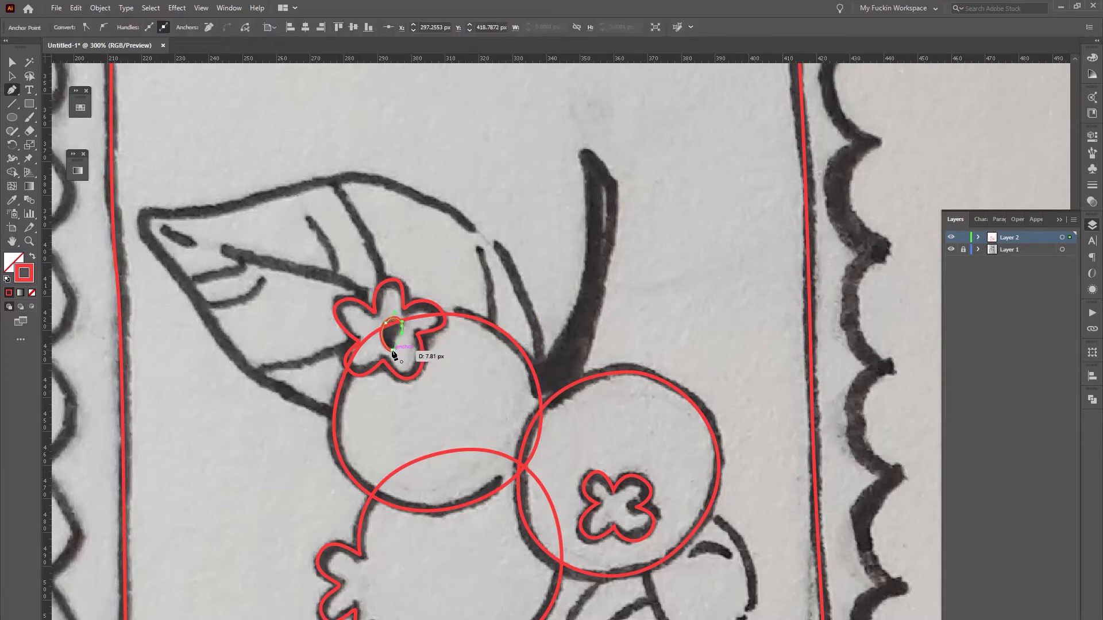
{"action": "left_click_drag", "start_coordinate": [397, 360], "coordinate": [394, 368]}
{"action": "key", "text": "a"}
{"action": "left_click", "coordinate": [490, 385]}
- Start the stamp's scalloped outer border at its top-left corner and trace the first three scallops along the top edge with Pen curves
{"action": "key", "text": "ctrl+minus"}
{"action": "key", "text": "ctrl+minus"}
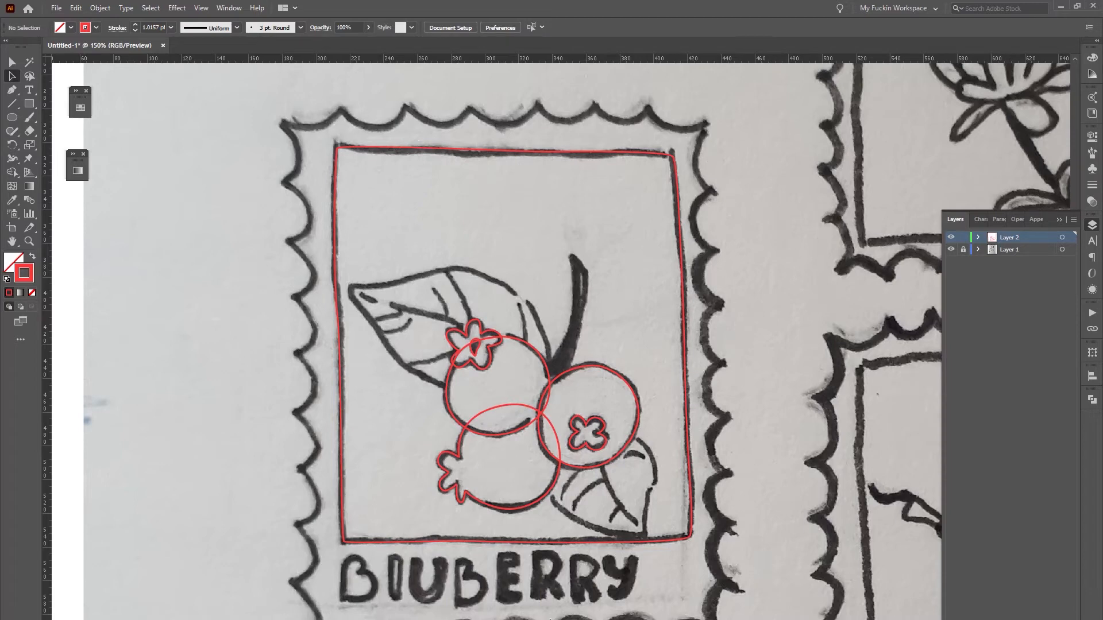
{"action": "scroll", "coordinate": [351, 204], "scroll_direction": "up", "scroll_amount": 3}
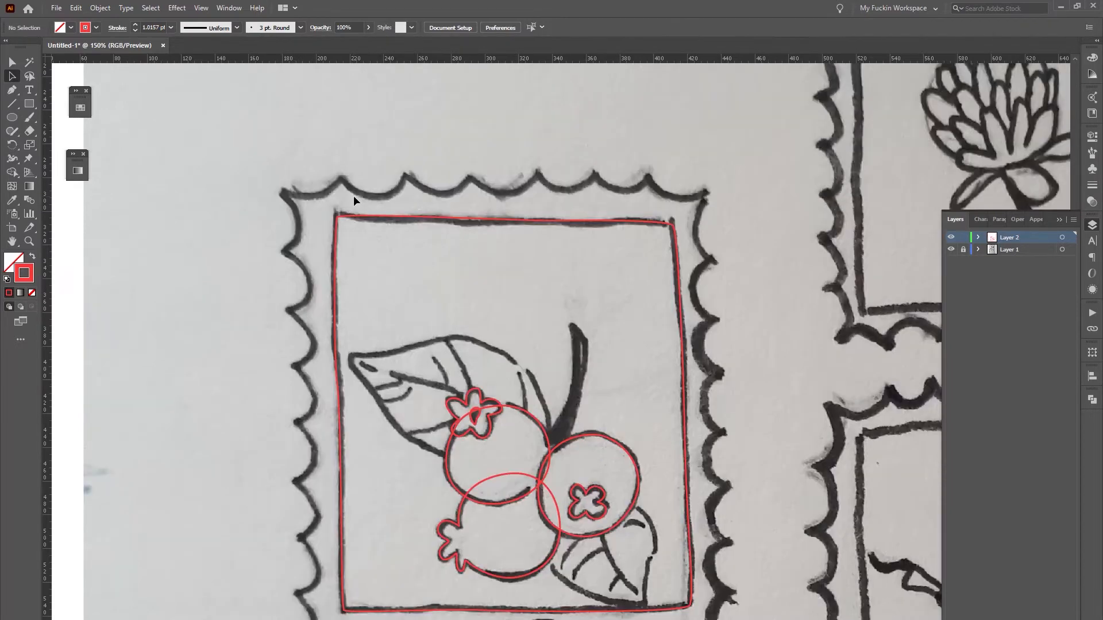
{"action": "left_click", "coordinate": [12, 90]}
{"action": "left_click", "coordinate": [282, 191]}
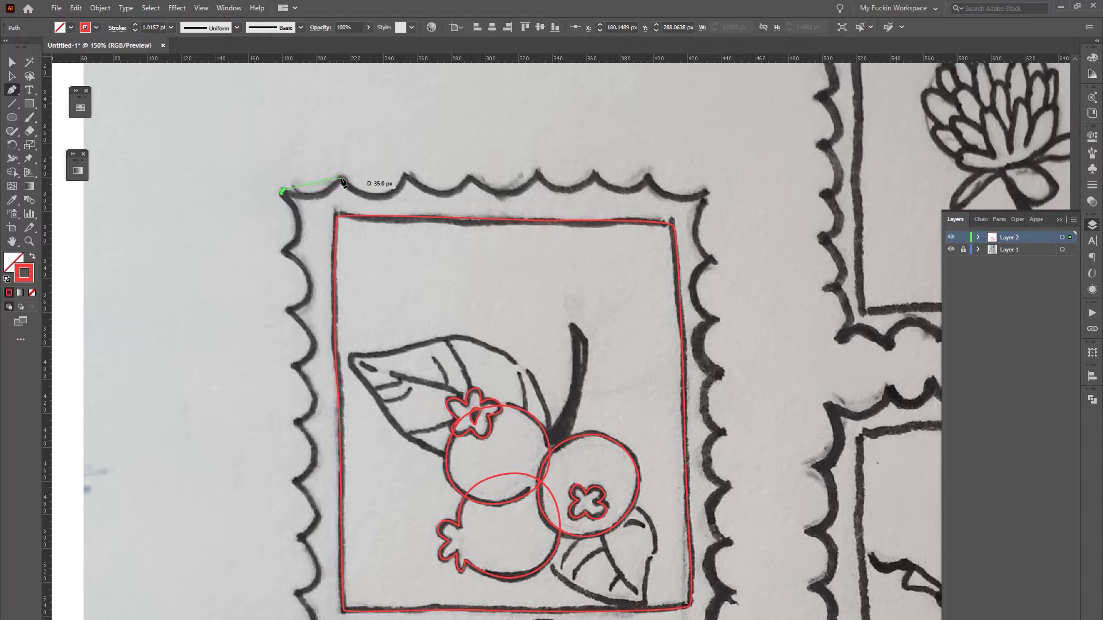
{"action": "left_click_drag", "start_coordinate": [340, 177], "coordinate": [360, 147]}
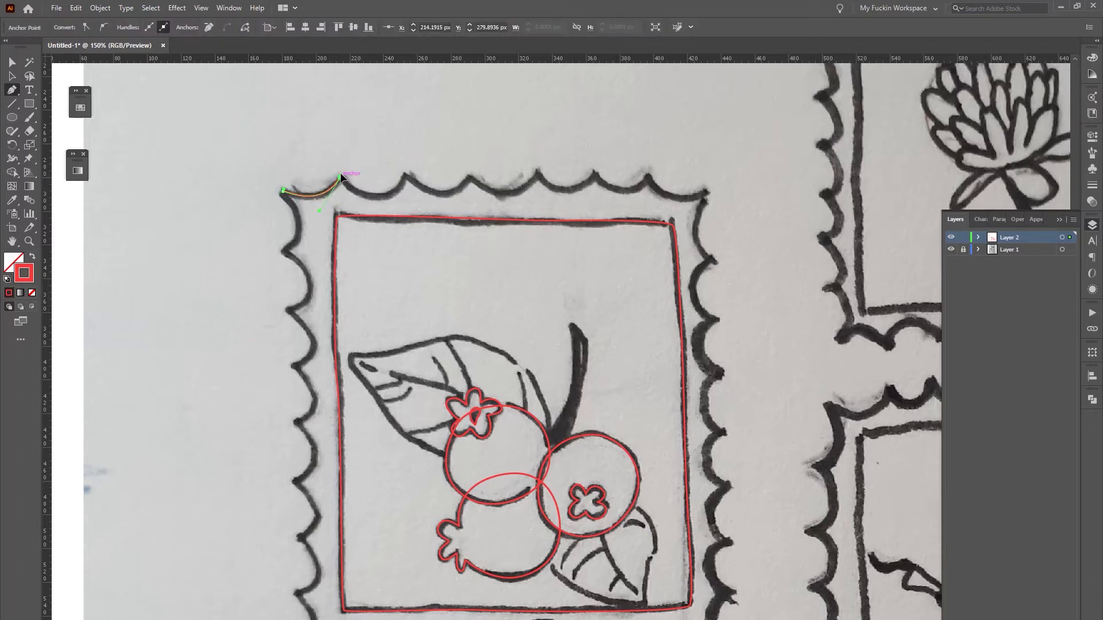
{"action": "left_click_drag", "start_coordinate": [340, 176], "coordinate": [343, 174]}
{"action": "left_click_drag", "start_coordinate": [405, 179], "coordinate": [437, 135]}
{"action": "mouse_move", "coordinate": [404, 176]}
{"action": "left_mouse_down"}
{"action": "mouse_move", "coordinate": [412, 165]}
{"action": "mouse_move", "coordinate": [470, 193]}
{"action": "mouse_move", "coordinate": [455, 193]}
{"action": "left_mouse_up"}
{"action": "left_click", "coordinate": [472, 171]}
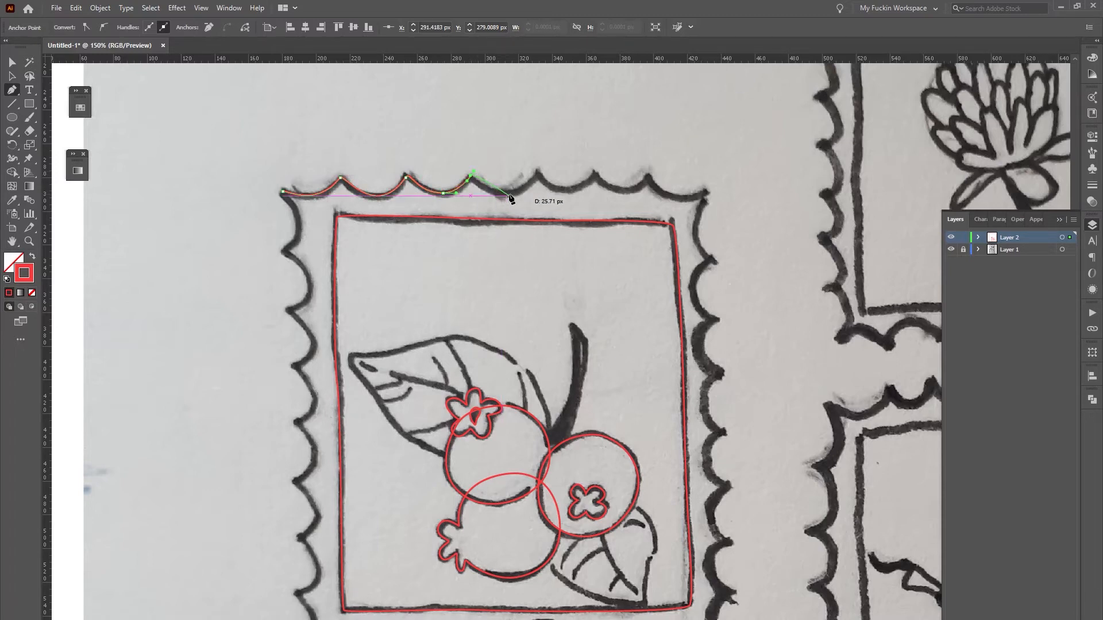
- Continue the scalloped border along the rest of the top edge to the stamp's top-right corner, keeping sharp points between the curves
{"action": "left_click_drag", "start_coordinate": [532, 195], "coordinate": [530, 191]}
{"action": "left_click", "coordinate": [538, 174]}
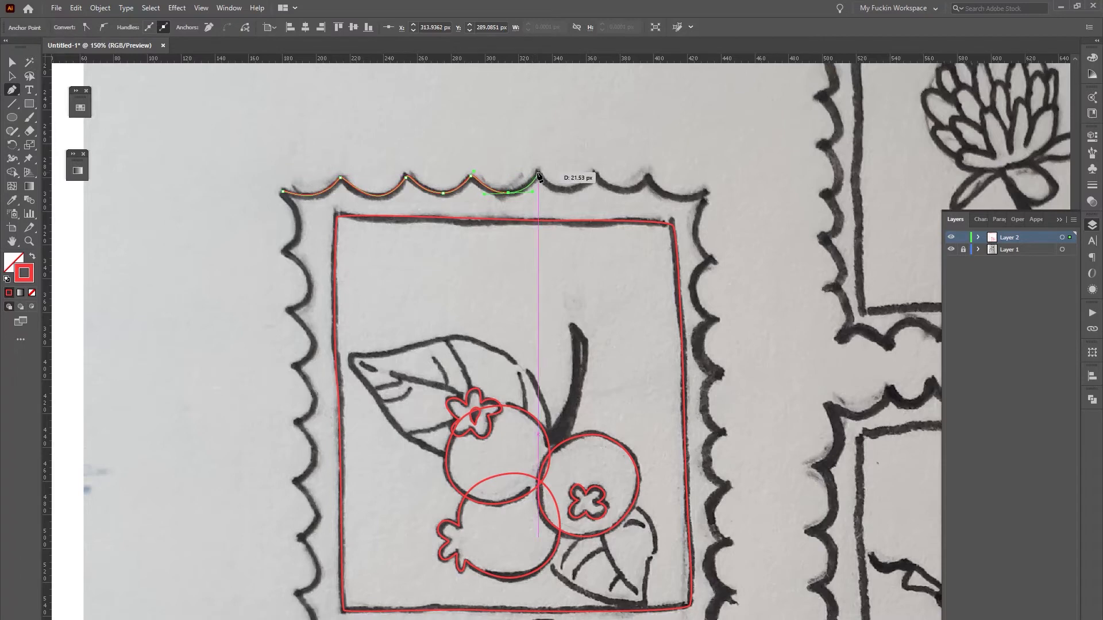
{"action": "left_click", "coordinate": [538, 172]}
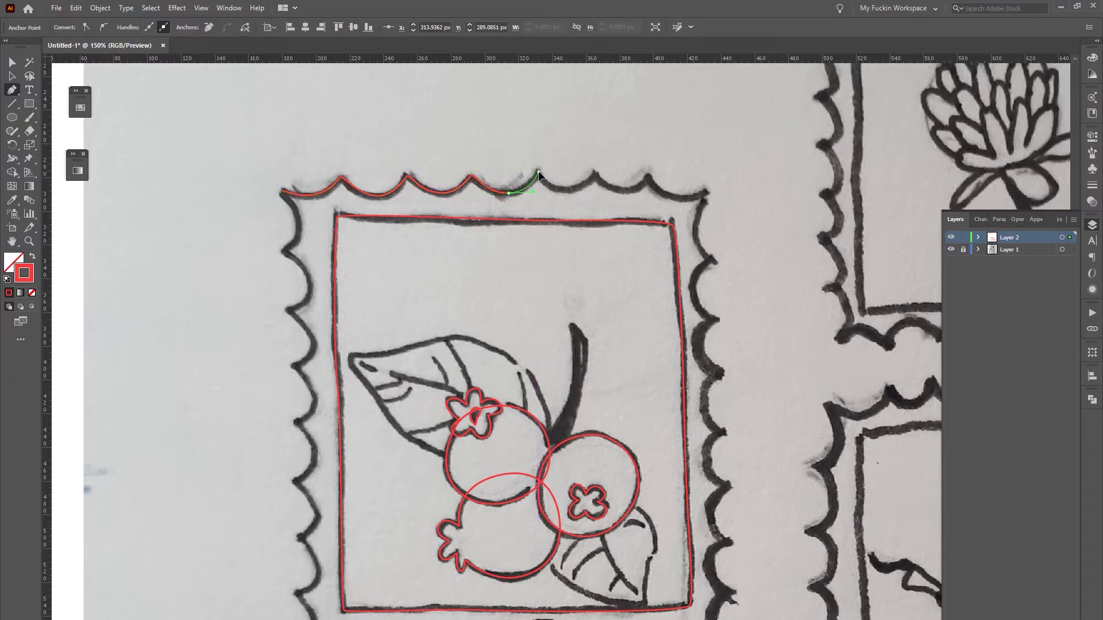
{"action": "left_click_drag", "start_coordinate": [556, 220], "coordinate": [585, 192]}
{"action": "left_click", "coordinate": [594, 171]}
{"action": "left_click_drag", "start_coordinate": [625, 190], "coordinate": [637, 191]}
{"action": "left_click_drag", "start_coordinate": [651, 175], "coordinate": [752, 174]}
{"action": "left_click", "coordinate": [704, 193]}
- Trace the scallops down the stamp's right edge with Pen curves, making a sharp corner at each point
{"action": "left_click_drag", "start_coordinate": [709, 258], "coordinate": [744, 290]}
{"action": "left_click_drag", "start_coordinate": [710, 257], "coordinate": [723, 377]}
{"action": "scroll", "coordinate": [721, 373], "scroll_direction": "down", "scroll_amount": 3}
{"action": "left_click_drag", "start_coordinate": [704, 312], "coordinate": [730, 446]}
{"action": "left_click", "coordinate": [722, 335]}
{"action": "left_click", "coordinate": [727, 389]}
{"action": "left_click_drag", "start_coordinate": [725, 492], "coordinate": [766, 526]}
{"action": "scroll", "coordinate": [731, 499], "scroll_direction": "down", "scroll_amount": 2}
{"action": "left_click_drag", "start_coordinate": [728, 489], "coordinate": [723, 542]}
- Trace the last scallops up the stamp's left edge, close the border at its top-left starting anchor, and deselect it
{"action": "left_click_drag", "start_coordinate": [455, 292], "coordinate": [451, 290]}
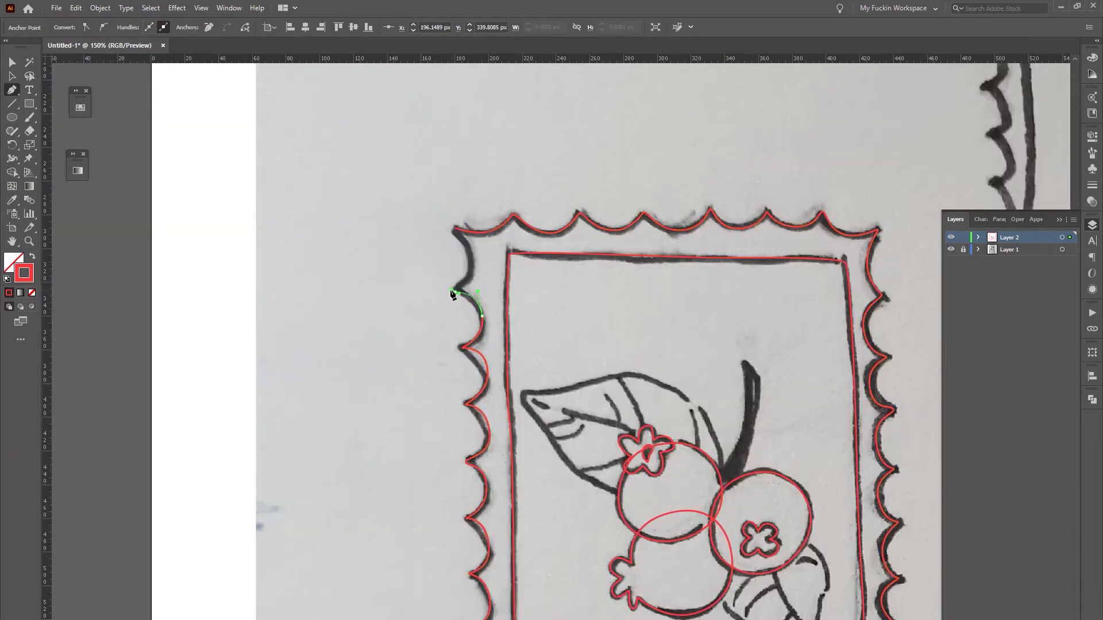
{"action": "left_click_drag", "start_coordinate": [463, 232], "coordinate": [488, 246]}
{"action": "left_click", "coordinate": [423, 217], "text": "ctrl"}
- Trace the thick curved stem as a closed Pen path whose lower end overlaps the upper-left and front berries
{"action": "left_click_drag", "start_coordinate": [730, 438], "coordinate": [556, 293]}
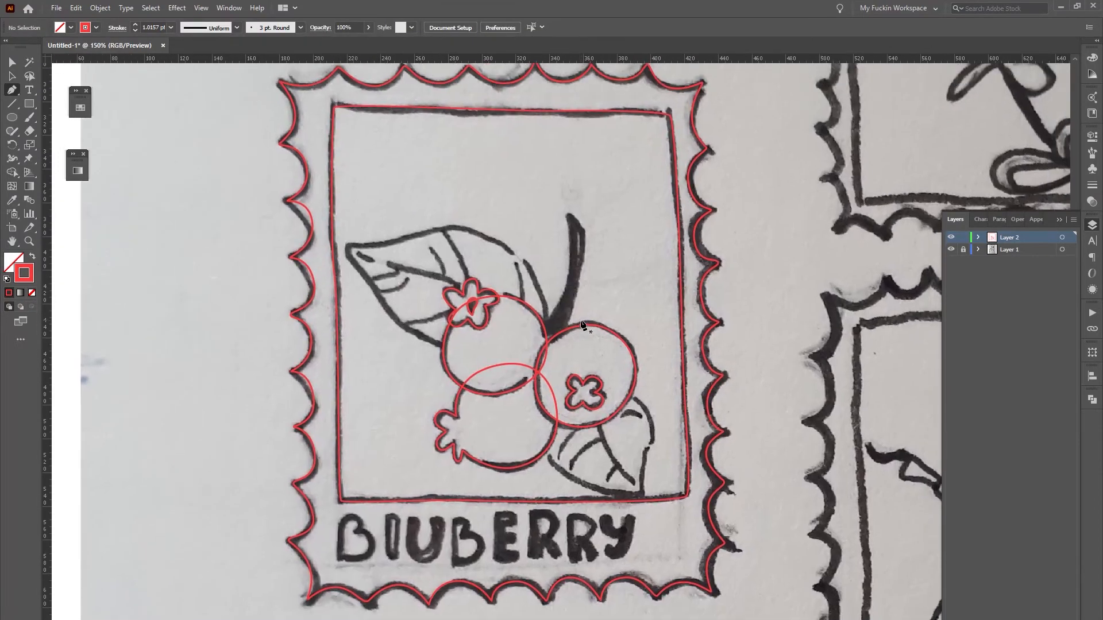
{"action": "key", "text": "ctrl+minus"}
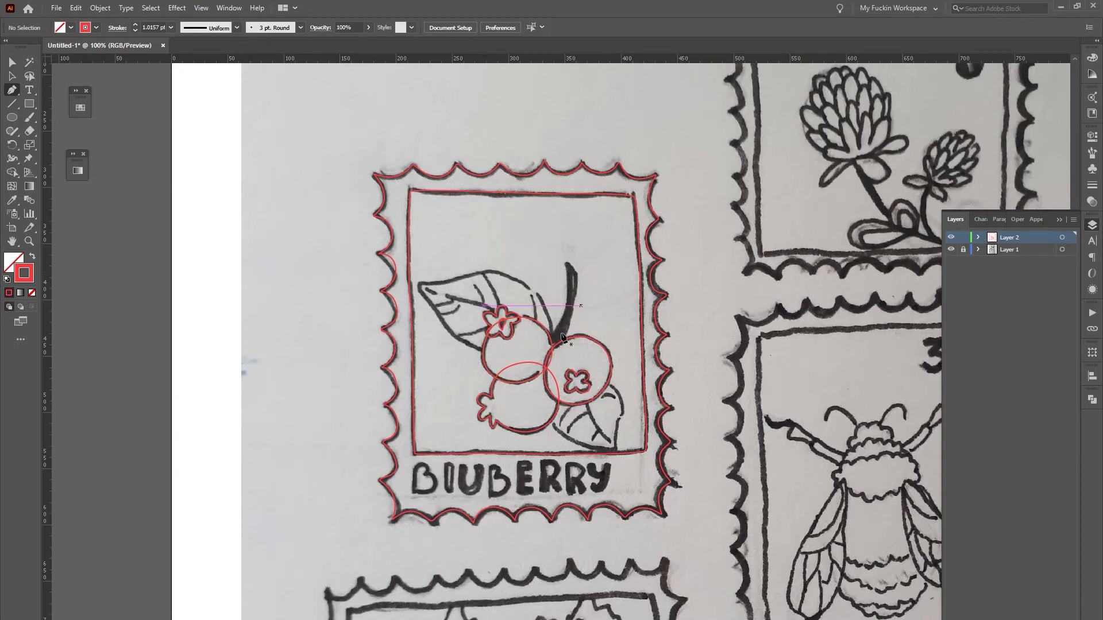
{"action": "key", "text": "ctrl+plus"}
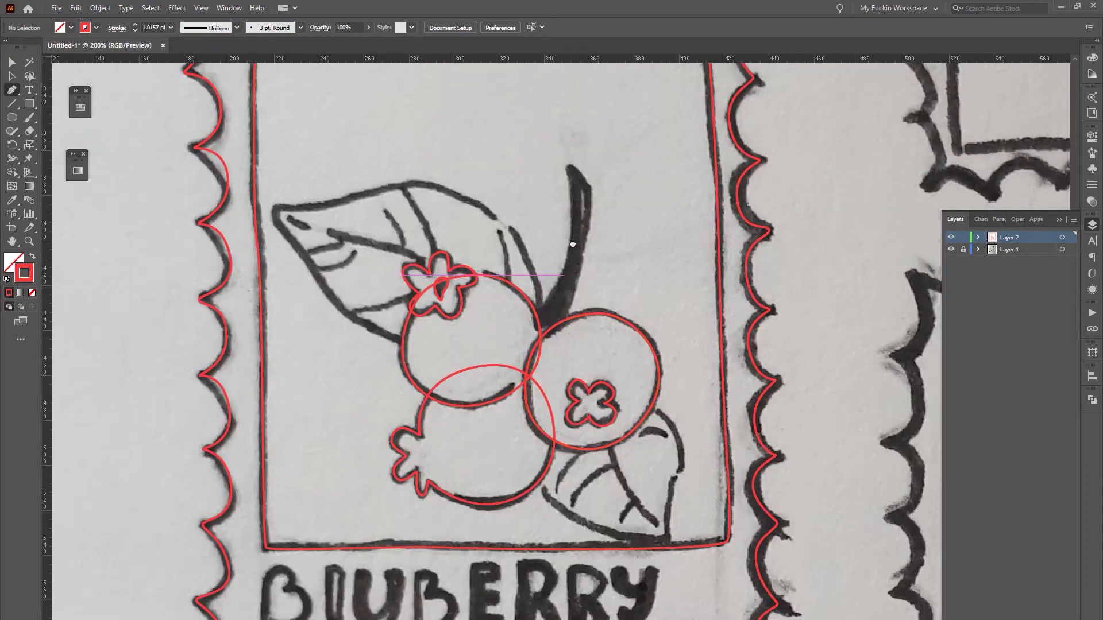
{"action": "key", "text": "ctrl+plus"}
{"action": "mouse_move", "coordinate": [441, 413]}
{"action": "left_mouse_down"}
{"action": "mouse_move", "coordinate": [463, 418]}
{"action": "mouse_move", "coordinate": [447, 406]}
{"action": "left_mouse_up"}
{"action": "key", "text": "ctrl+z"}
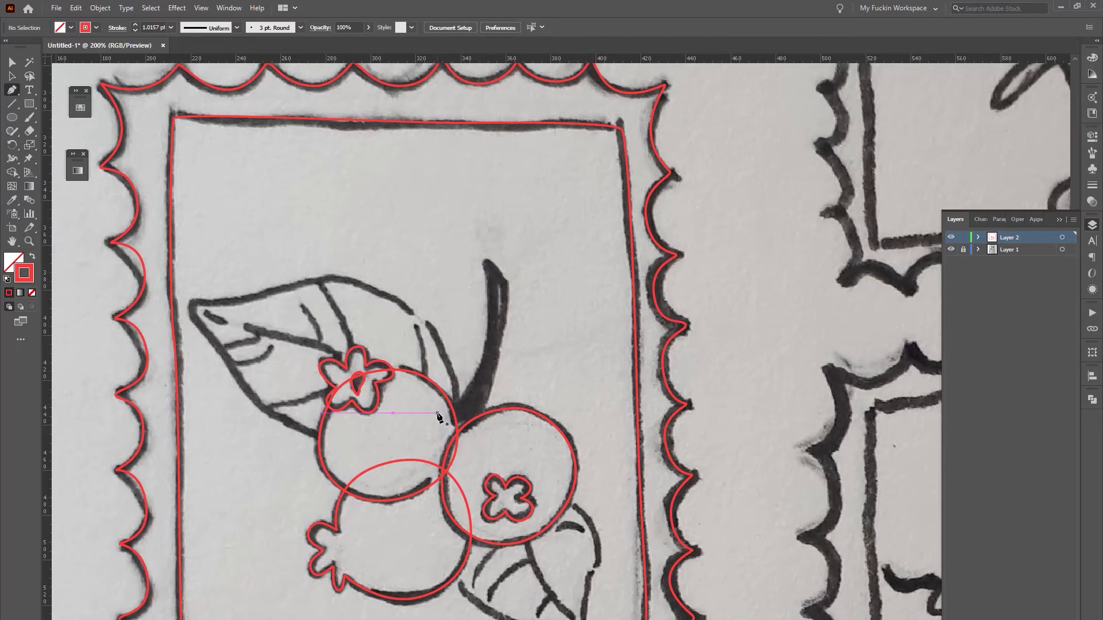
{"action": "left_click_drag", "start_coordinate": [434, 419], "coordinate": [522, 342]}
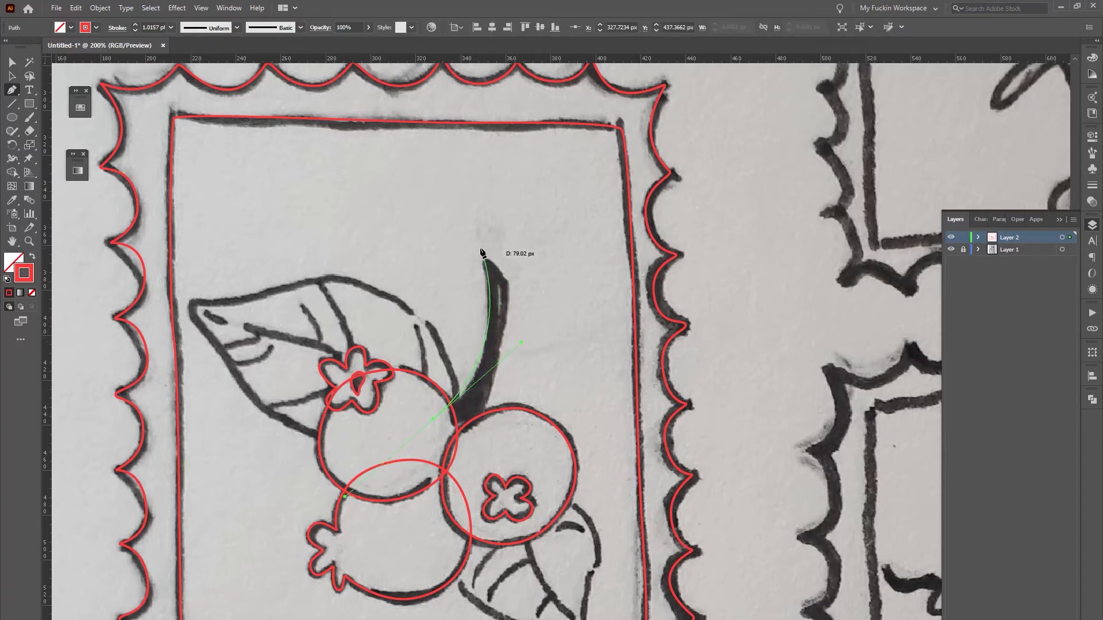
{"action": "left_click_drag", "start_coordinate": [484, 261], "coordinate": [491, 261]}
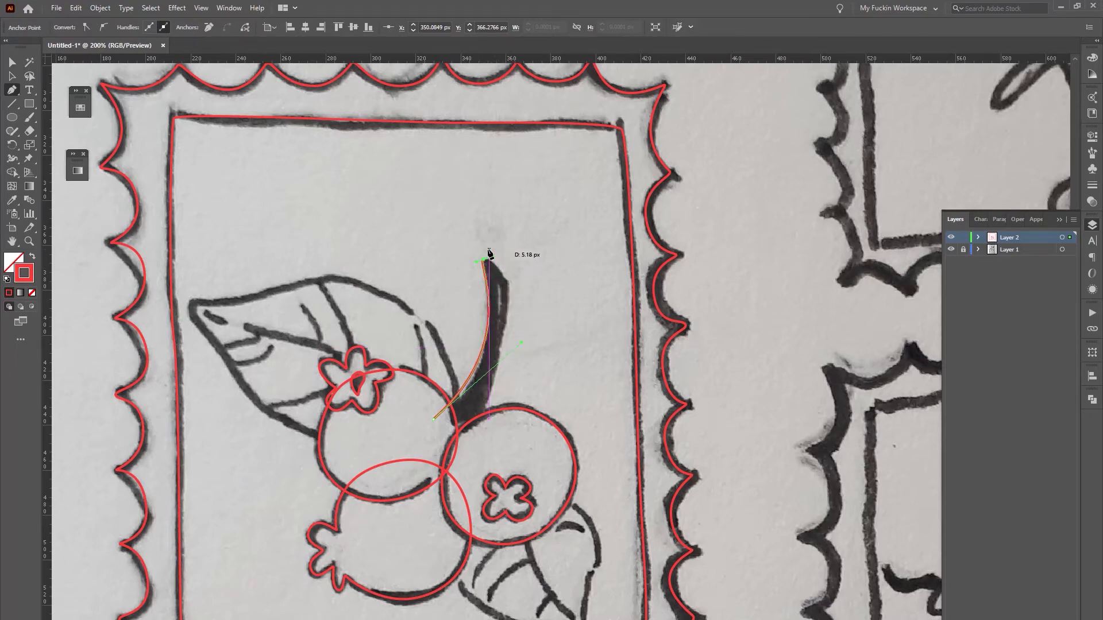
{"action": "left_click", "coordinate": [509, 281]}
{"action": "left_click_drag", "start_coordinate": [471, 427], "coordinate": [431, 492]}
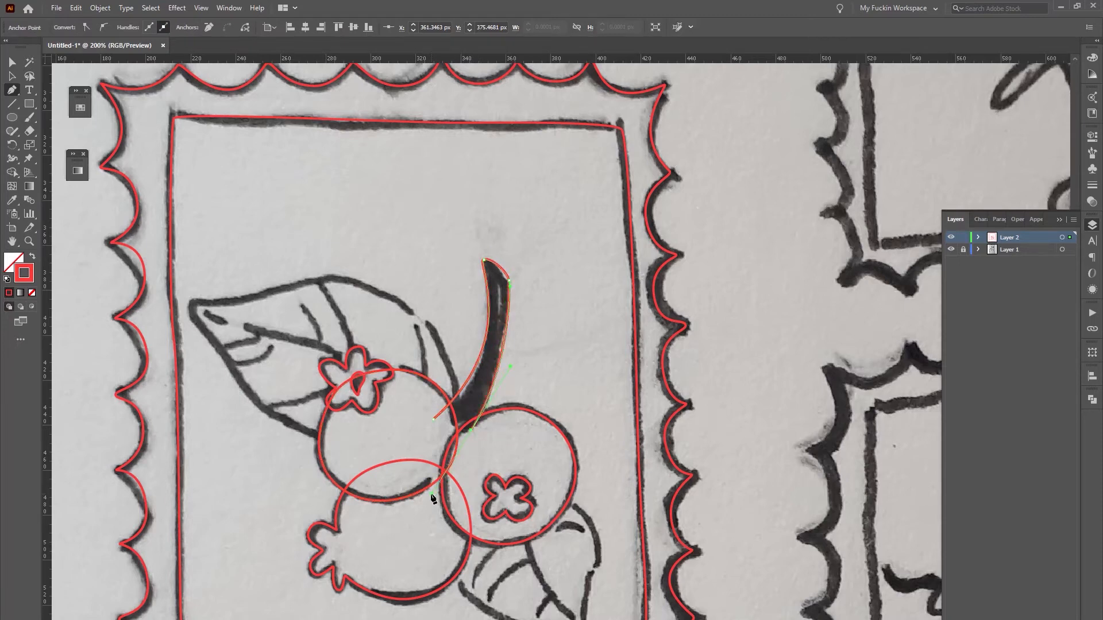
{"action": "left_click", "coordinate": [433, 420]}
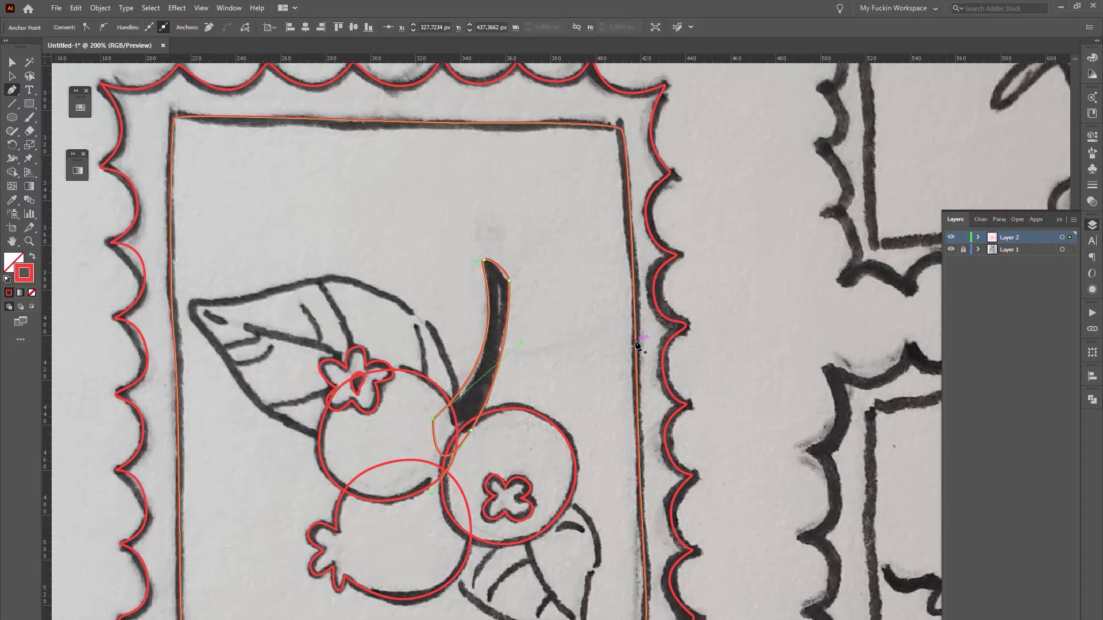
- Trace the lower-right leaf as a closed Pen path, continuing its hidden edge underneath the front and lower berries
{"action": "scroll", "coordinate": [568, 345], "scroll_direction": "down", "scroll_amount": 5}
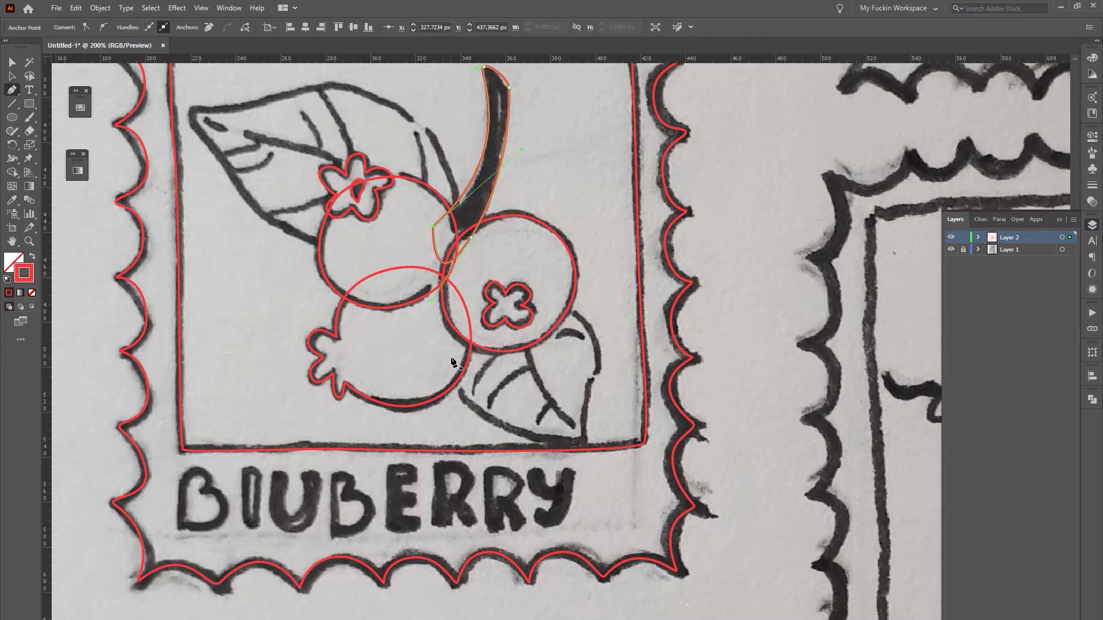
{"action": "left_click_drag", "start_coordinate": [450, 353], "coordinate": [457, 398]}
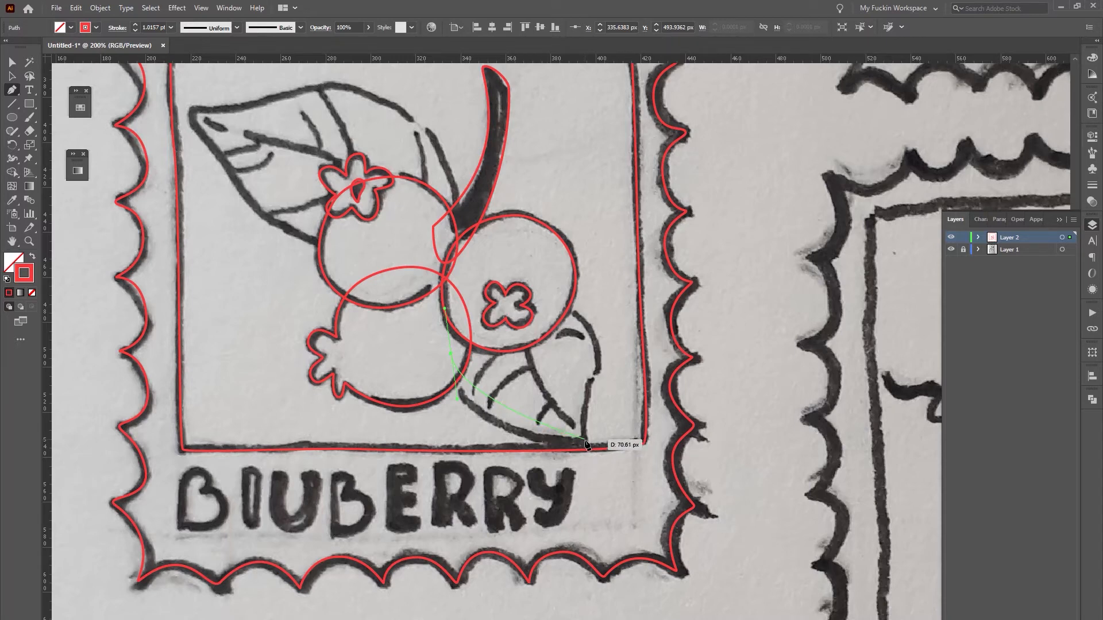
{"action": "left_click_drag", "start_coordinate": [584, 442], "coordinate": [658, 431]}
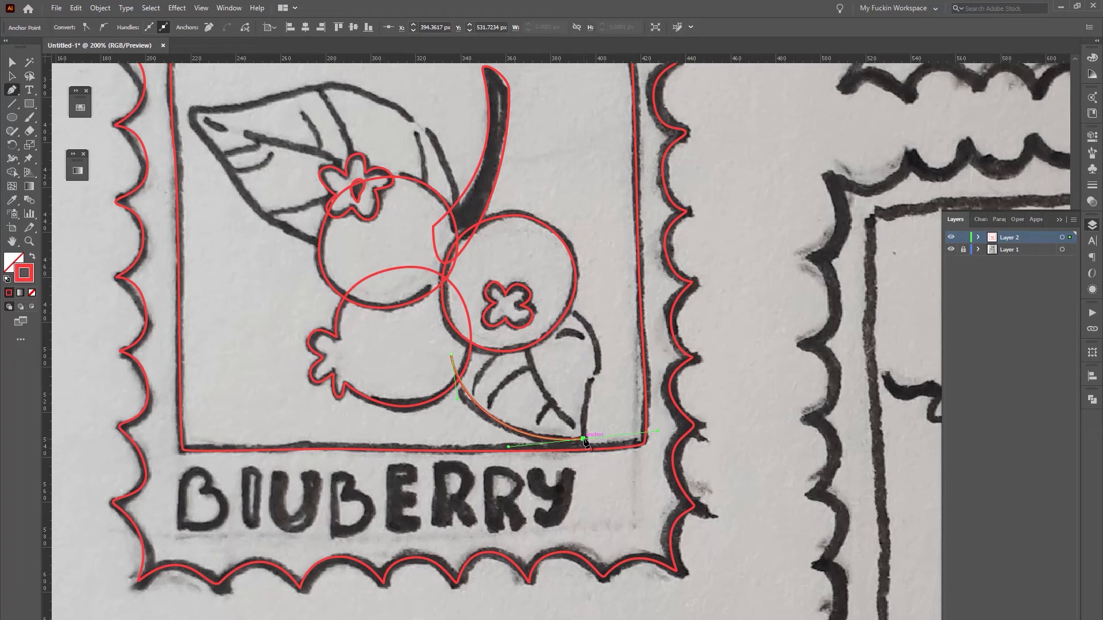
{"action": "left_click_drag", "start_coordinate": [583, 438], "coordinate": [594, 439]}
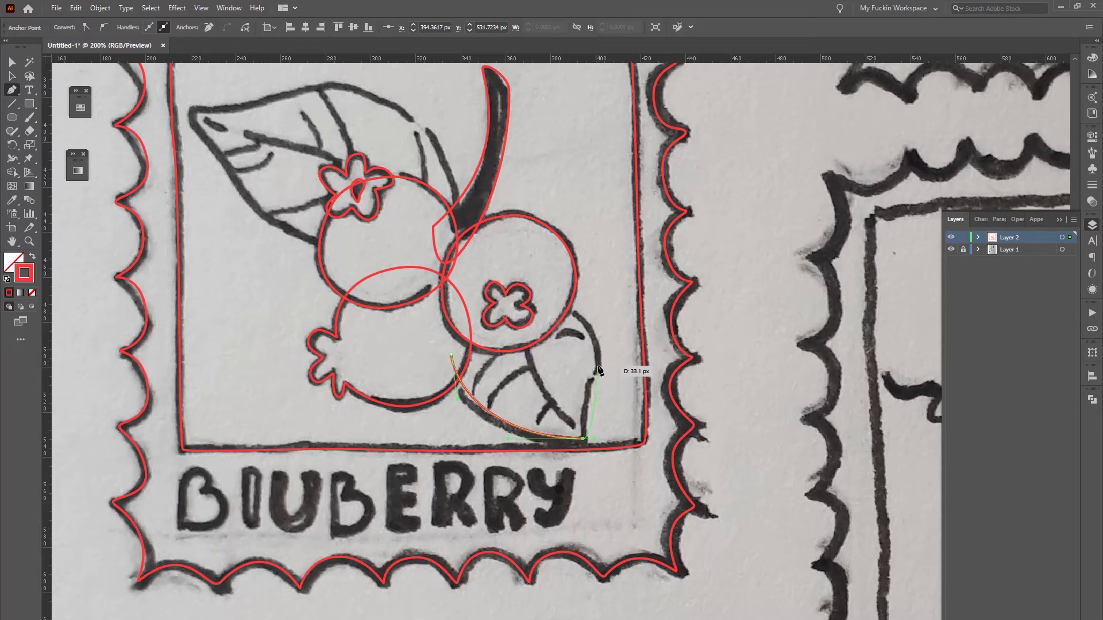
{"action": "left_click_drag", "start_coordinate": [599, 369], "coordinate": [615, 345]}
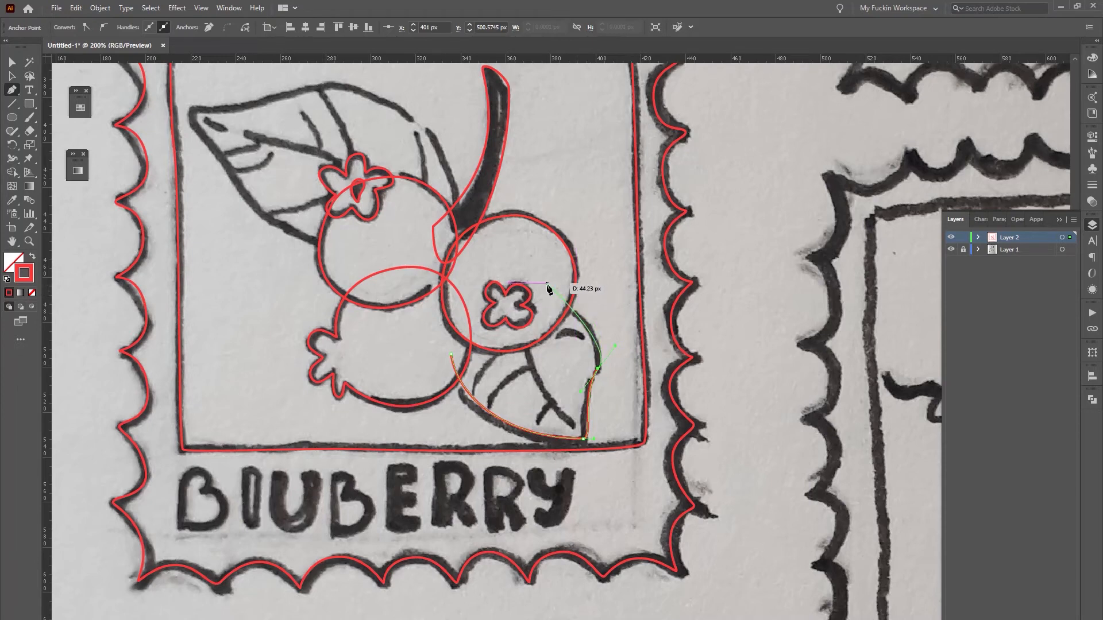
{"action": "left_click_drag", "start_coordinate": [525, 309], "coordinate": [469, 320]}
{"action": "left_click", "coordinate": [451, 354]}
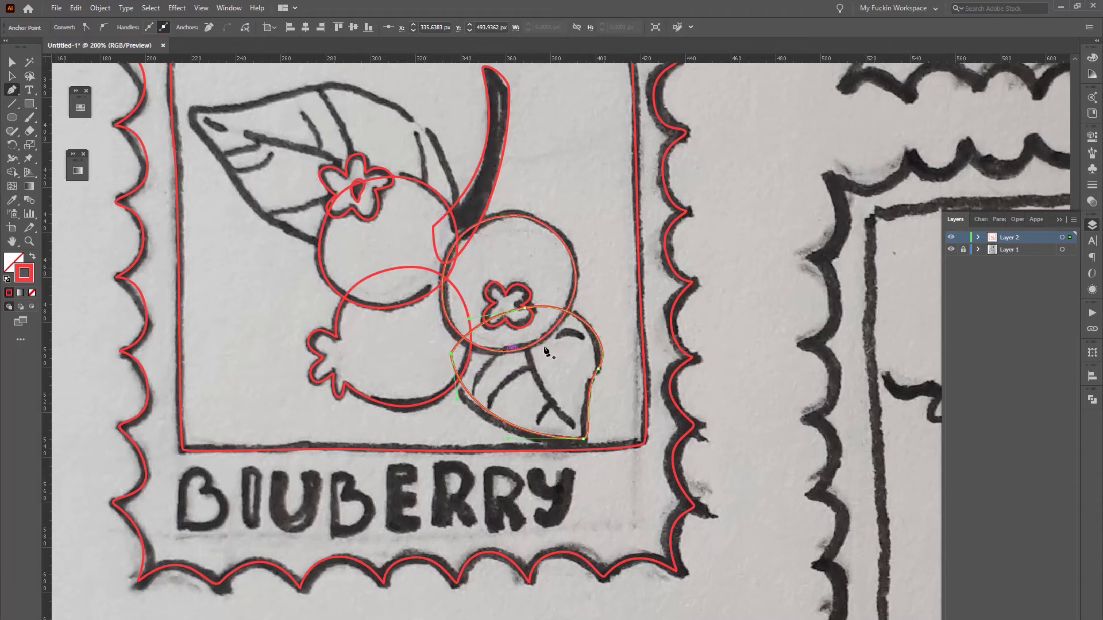
- Adjust the lower-right leaf's inner-end and tip anchors to match the sketch, and deselect the leaf
{"action": "key", "text": "v"}
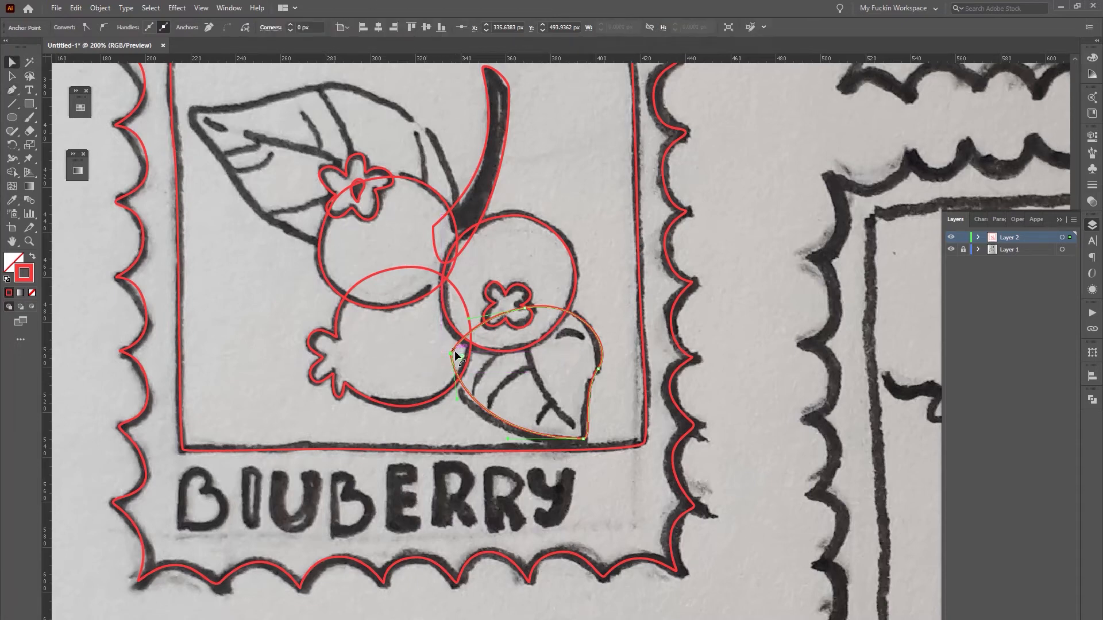
{"action": "left_click_drag", "start_coordinate": [450, 353], "coordinate": [441, 354]}
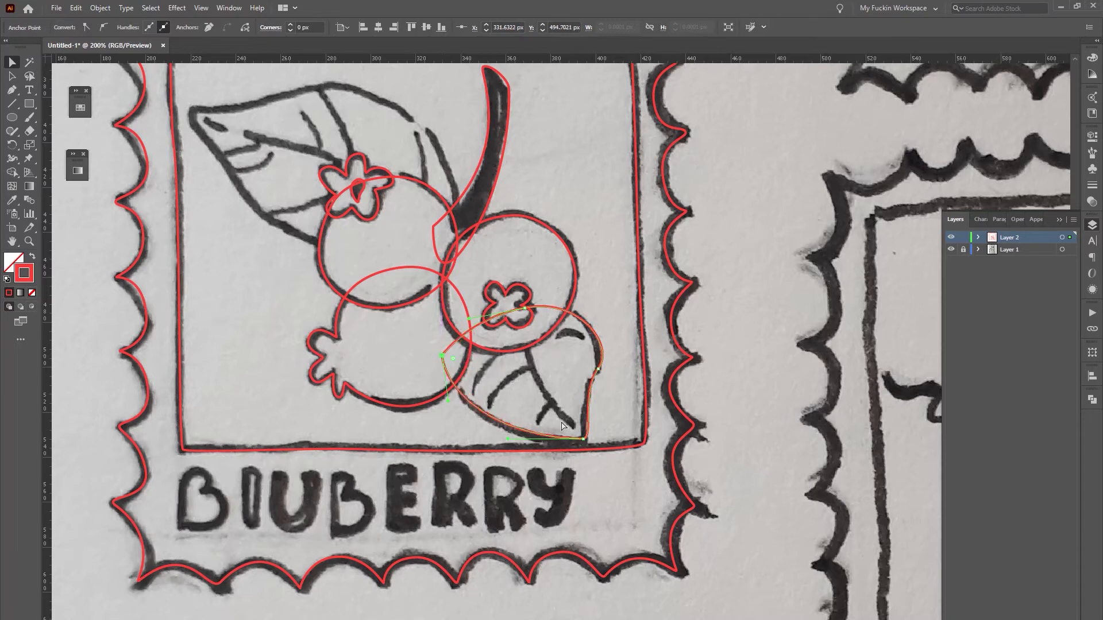
{"action": "left_click_drag", "start_coordinate": [587, 445], "coordinate": [588, 443]}
{"action": "left_click", "coordinate": [507, 319]}
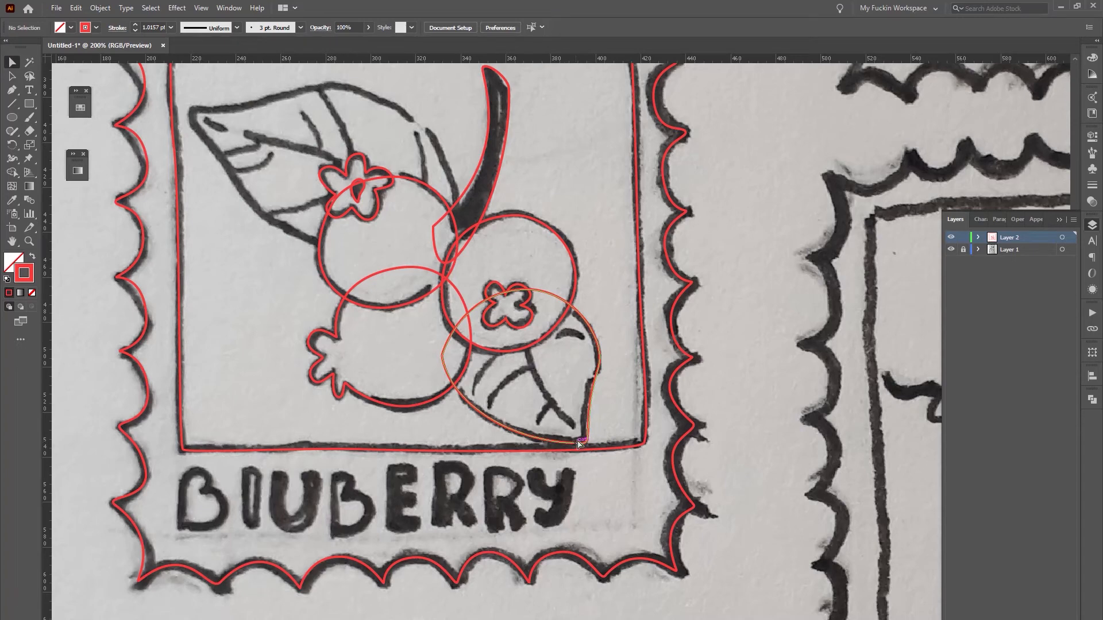
- Trace the lower-right leaf's central vein from its tip up into the front berry as an open Pen curve
{"action": "key", "text": "p"}
{"action": "left_click_drag", "start_coordinate": [585, 442], "coordinate": [563, 439]}
{"action": "left_click", "coordinate": [516, 293]}
{"action": "left_click_drag", "start_coordinate": [516, 293], "coordinate": [604, 222]}
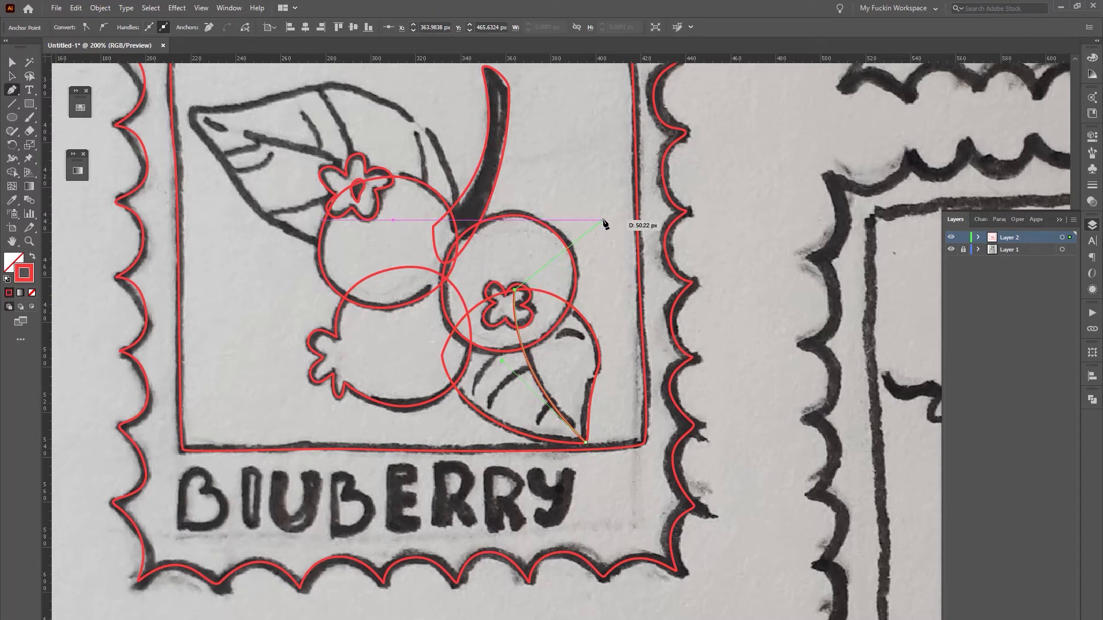
{"action": "left_click_drag", "start_coordinate": [604, 224], "coordinate": [604, 225]}
{"action": "left_click", "coordinate": [602, 224], "text": "ctrl"}
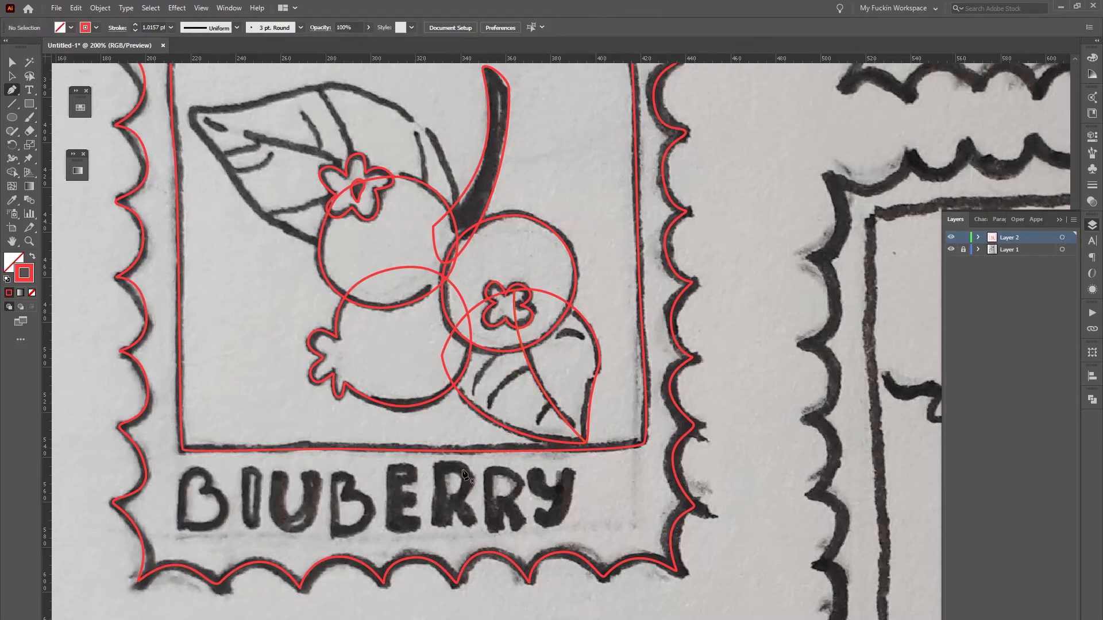
- Trace the side veins of the lower-right leaf as separate open Pen curves branching from the central vein
{"action": "left_click_drag", "start_coordinate": [539, 415], "coordinate": [538, 415]}
{"action": "left_click", "coordinate": [532, 436]}
{"action": "left_click", "coordinate": [523, 421], "text": "ctrl"}
{"action": "left_click_drag", "start_coordinate": [529, 367], "coordinate": [497, 374]}
{"action": "left_click", "coordinate": [486, 414]}
{"action": "key", "text": "Escape"}
{"action": "left_click_drag", "start_coordinate": [498, 351], "coordinate": [456, 378]}
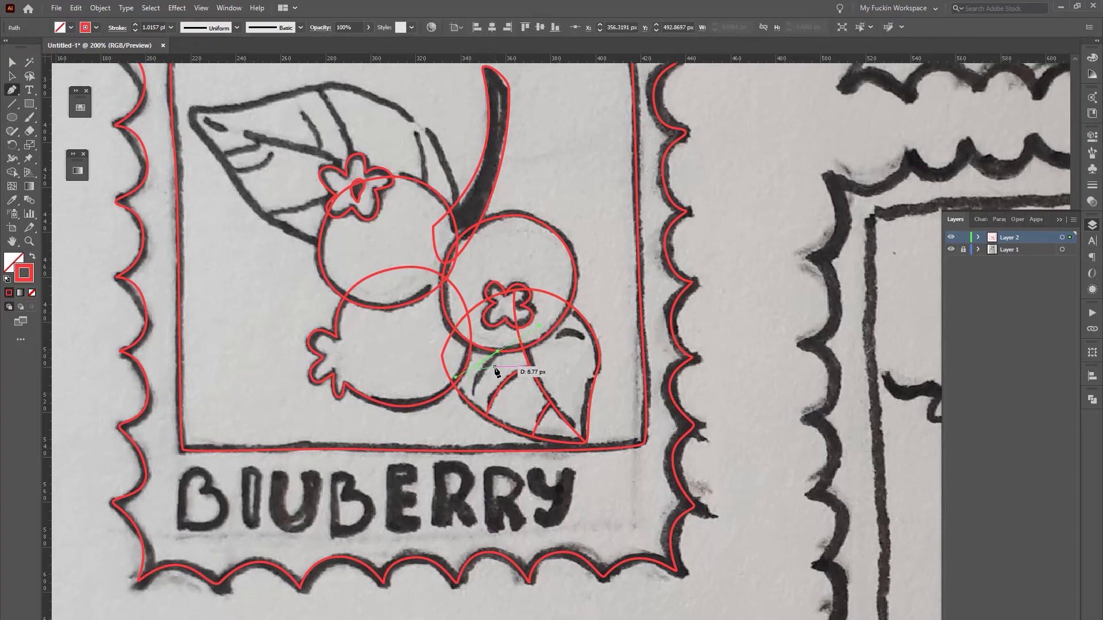
{"action": "key", "text": "Escape"}
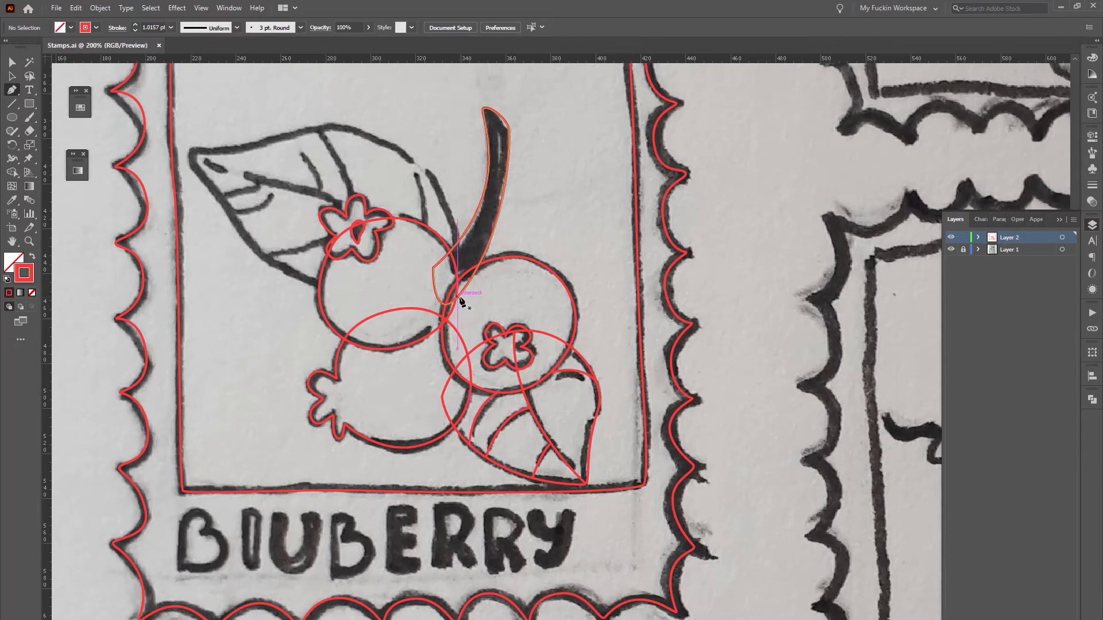
- Trace the large upper-left leaf as a closed Pen path with a rounded tip, running its base behind the upper berry
{"action": "scroll", "coordinate": [459, 310], "scroll_direction": "up", "scroll_amount": 2}
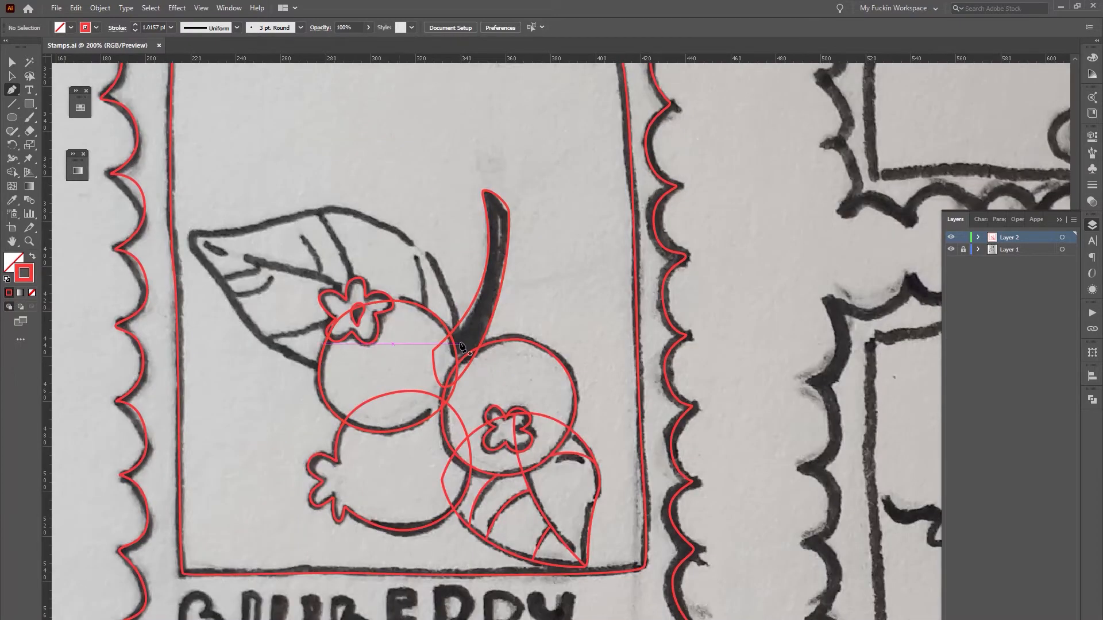
{"action": "left_click_drag", "start_coordinate": [452, 371], "coordinate": [464, 286]}
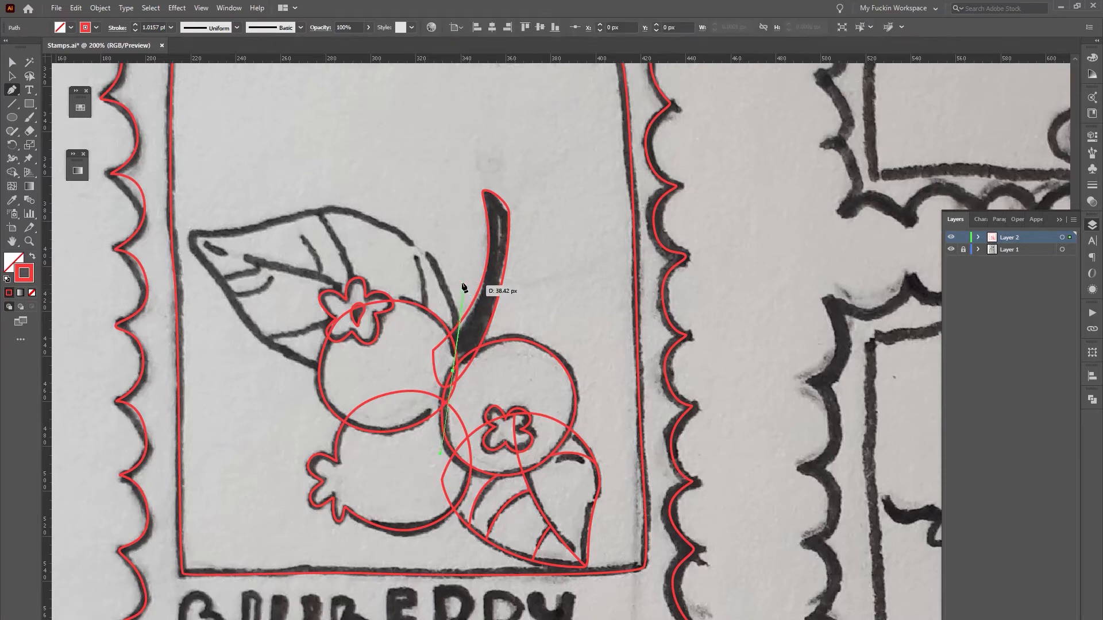
{"action": "left_click_drag", "start_coordinate": [412, 237], "coordinate": [326, 195]}
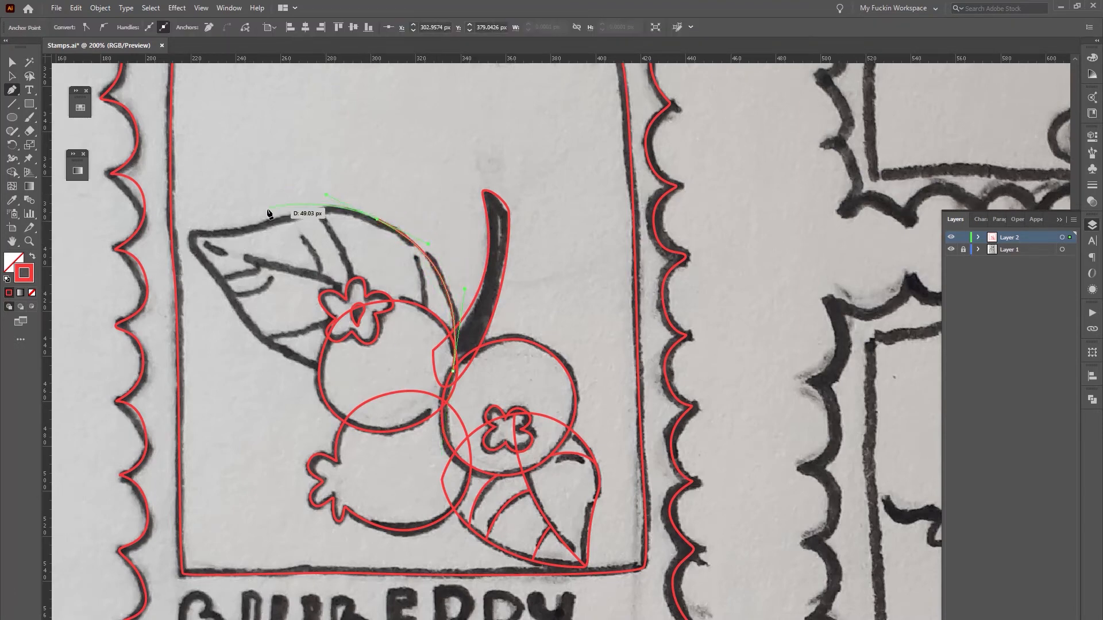
{"action": "left_click", "coordinate": [198, 232]}
{"action": "left_click_drag", "start_coordinate": [198, 230], "coordinate": [161, 222]}
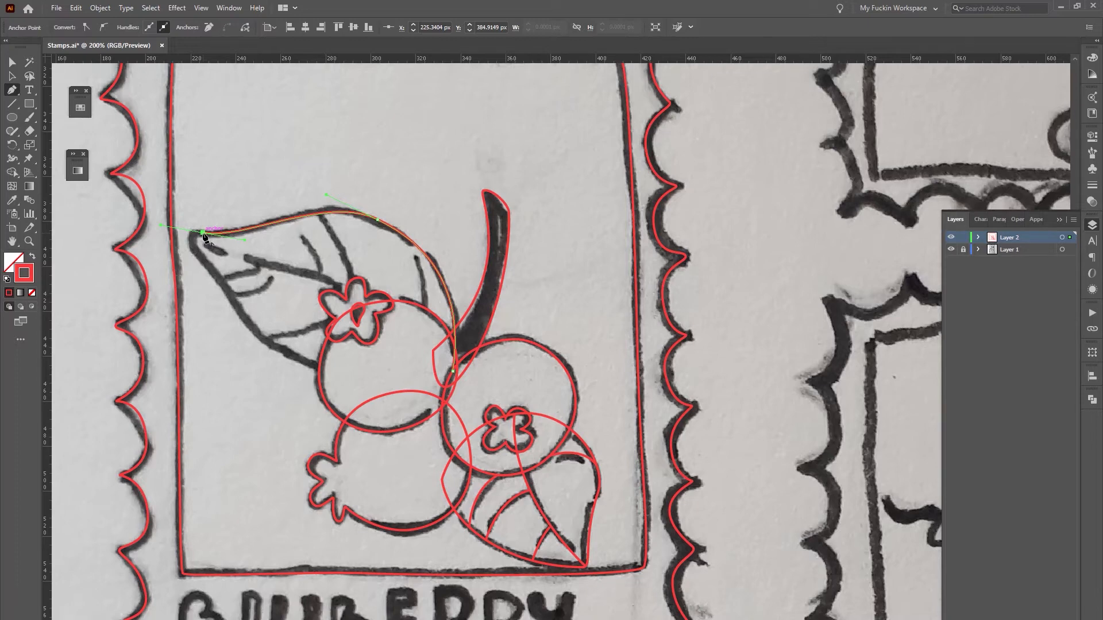
{"action": "left_click_drag", "start_coordinate": [202, 232], "coordinate": [186, 229]}
{"action": "left_click", "coordinate": [203, 257]}
{"action": "left_click_drag", "start_coordinate": [211, 265], "coordinate": [212, 266]}
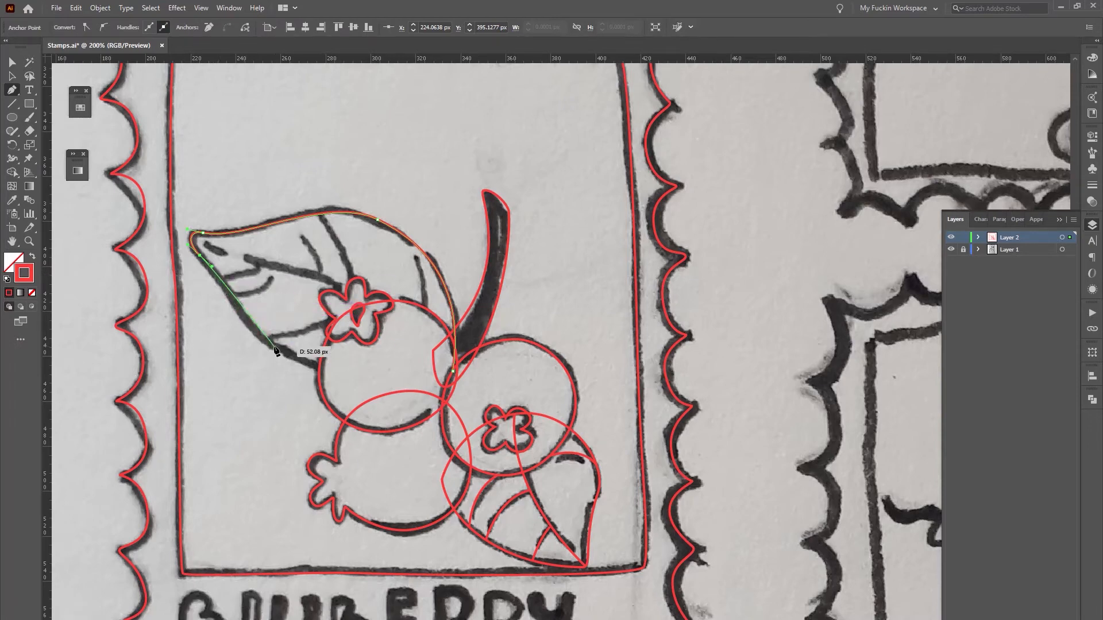
{"action": "left_click_drag", "start_coordinate": [335, 372], "coordinate": [441, 390]}
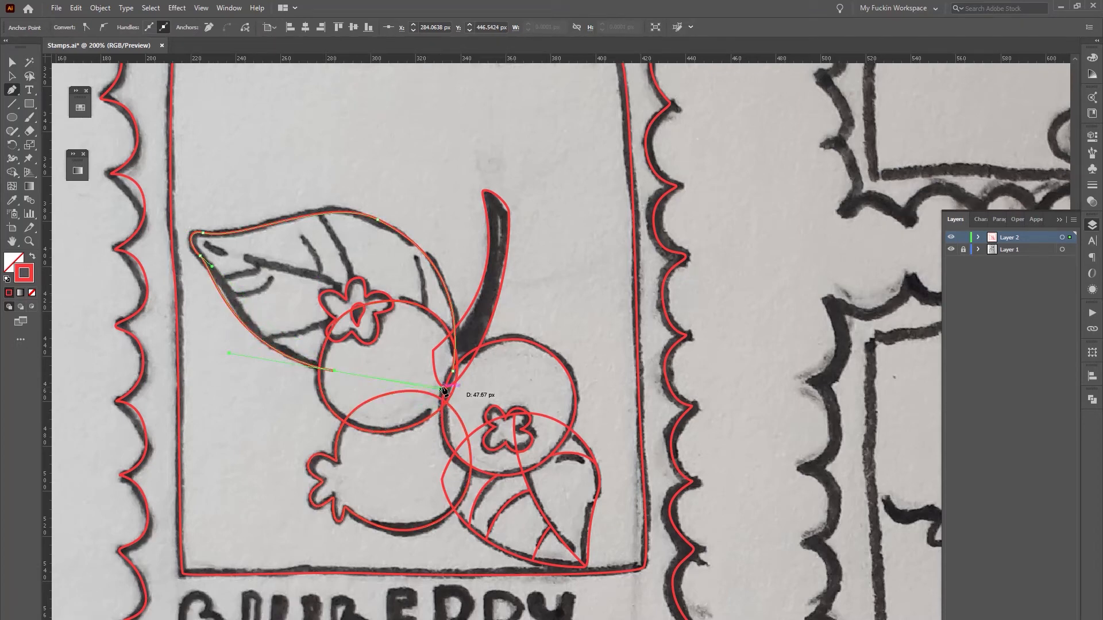
{"action": "left_click", "coordinate": [453, 372]}
- Refine the anchors and handles around the upper-left leaf's tip and lower edge to fit the sketch, and deselect it
{"action": "key", "text": "v"}
{"action": "left_click", "coordinate": [201, 260]}
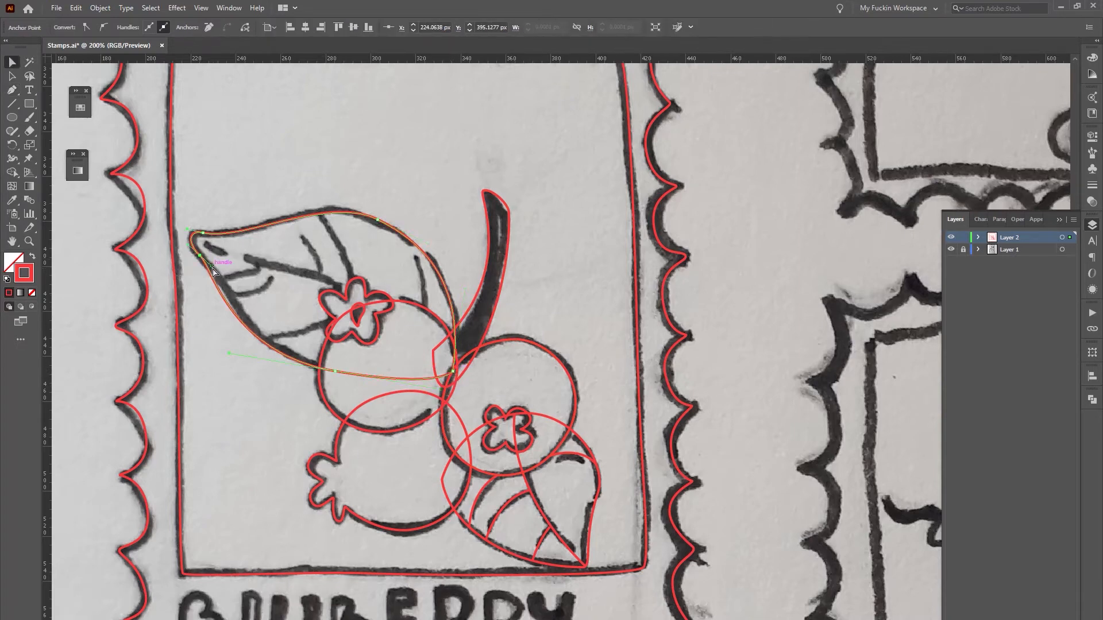
{"action": "left_click_drag", "start_coordinate": [212, 270], "coordinate": [246, 295]}
{"action": "left_click_drag", "start_coordinate": [229, 353], "coordinate": [243, 356]}
{"action": "left_click_drag", "start_coordinate": [203, 233], "coordinate": [238, 275]}
{"action": "left_click", "coordinate": [384, 333]}
- Trace the upper-left leaf's central vein and the two upper side veins nearest the stem as separate open Pen curves
{"action": "left_click", "coordinate": [12, 90]}
{"action": "left_click_drag", "start_coordinate": [446, 361], "coordinate": [545, 462]}
{"action": "key", "text": "Escape"}
{"action": "left_click_drag", "start_coordinate": [423, 335], "coordinate": [430, 284]}
{"action": "left_click", "coordinate": [414, 246]}
{"action": "key", "text": "Escape"}
{"action": "left_click_drag", "start_coordinate": [352, 291], "coordinate": [353, 239]}
{"action": "left_click", "coordinate": [320, 213]}
{"action": "key", "text": "Escape"}
- Trace the upper-left leaf's remaining upper side vein and its two lower side veins as separate open Pen curves
{"action": "left_click", "coordinate": [291, 221]}
{"action": "mouse_move", "coordinate": [320, 280]}
{"action": "left_mouse_down"}
{"action": "mouse_move", "coordinate": [319, 247]}
{"action": "mouse_move", "coordinate": [264, 294]}
{"action": "left_mouse_up"}
{"action": "key", "text": "Escape"}
{"action": "left_click", "coordinate": [232, 296]}
{"action": "key", "text": "Escape"}
{"action": "left_click_drag", "start_coordinate": [360, 296], "coordinate": [343, 329]}
{"action": "left_click_drag", "start_coordinate": [253, 335], "coordinate": [252, 333]}
{"action": "key", "text": "Escape"}
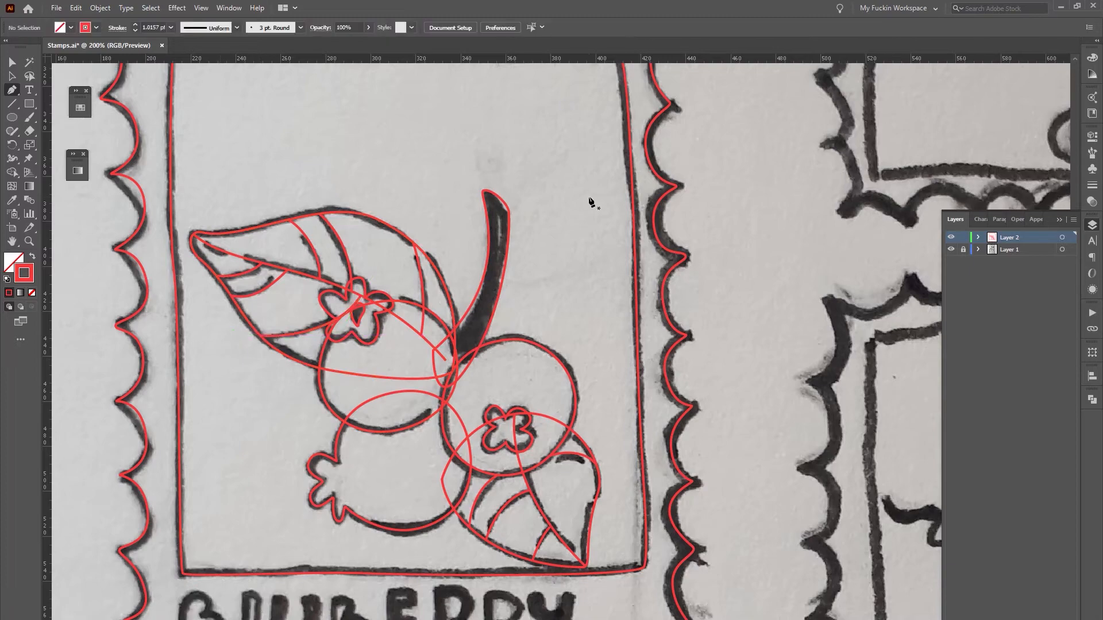
- Trace the outer contour of the first letter B in the stamp's lettering as a closed Pen path
{"action": "scroll", "coordinate": [590, 201], "scroll_direction": "down", "scroll_amount": 3}
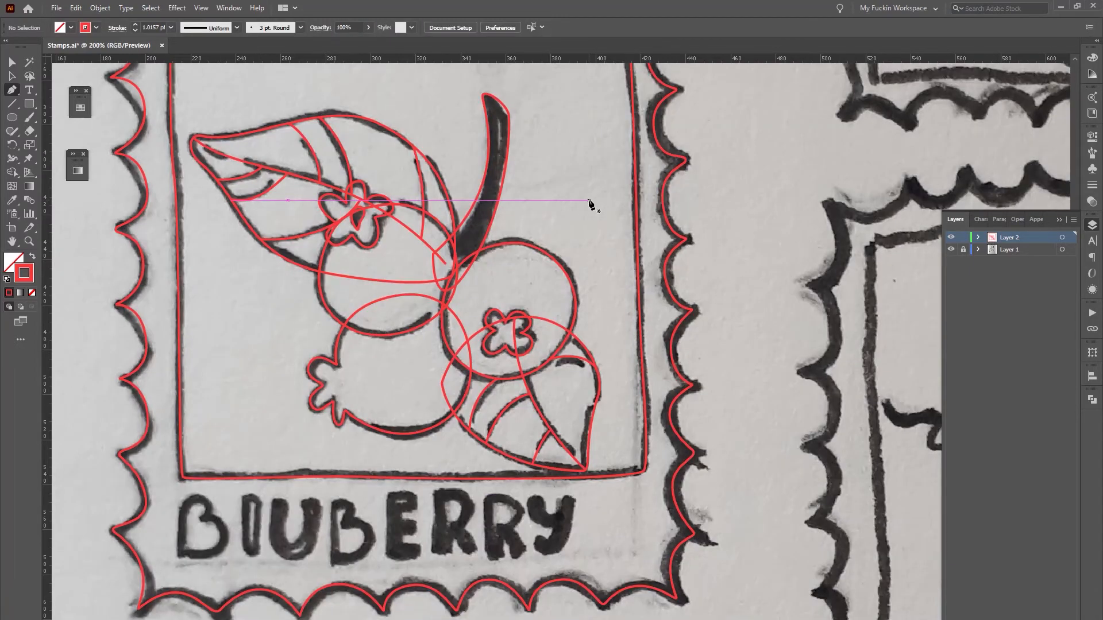
{"action": "scroll", "coordinate": [584, 197], "scroll_direction": "down", "scroll_amount": 2}
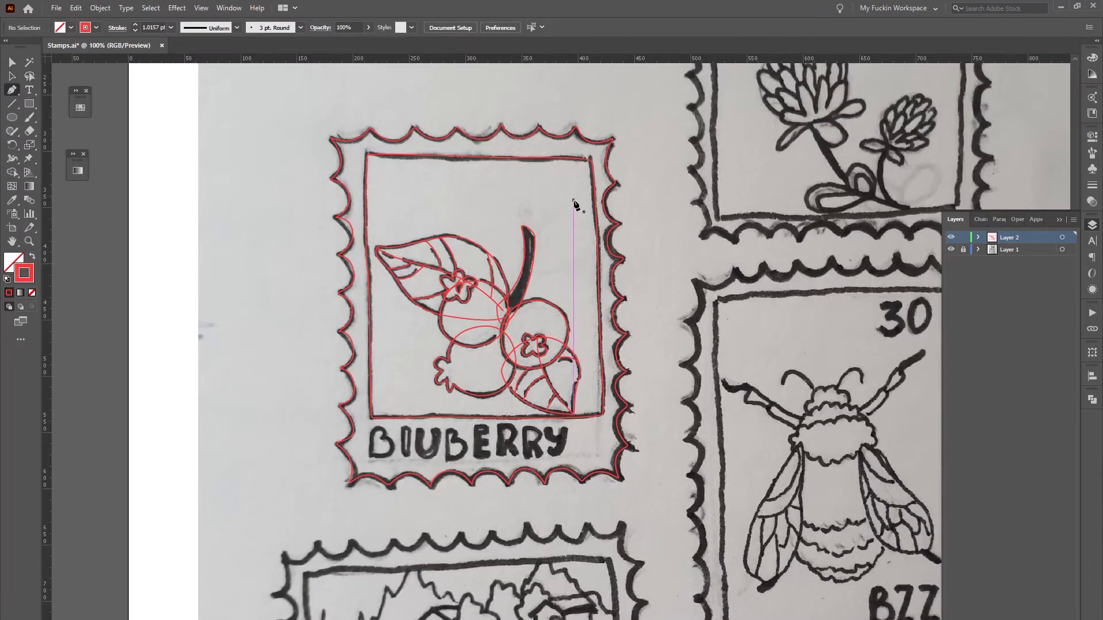
{"action": "scroll", "coordinate": [499, 362], "scroll_direction": "down", "scroll_amount": 3}
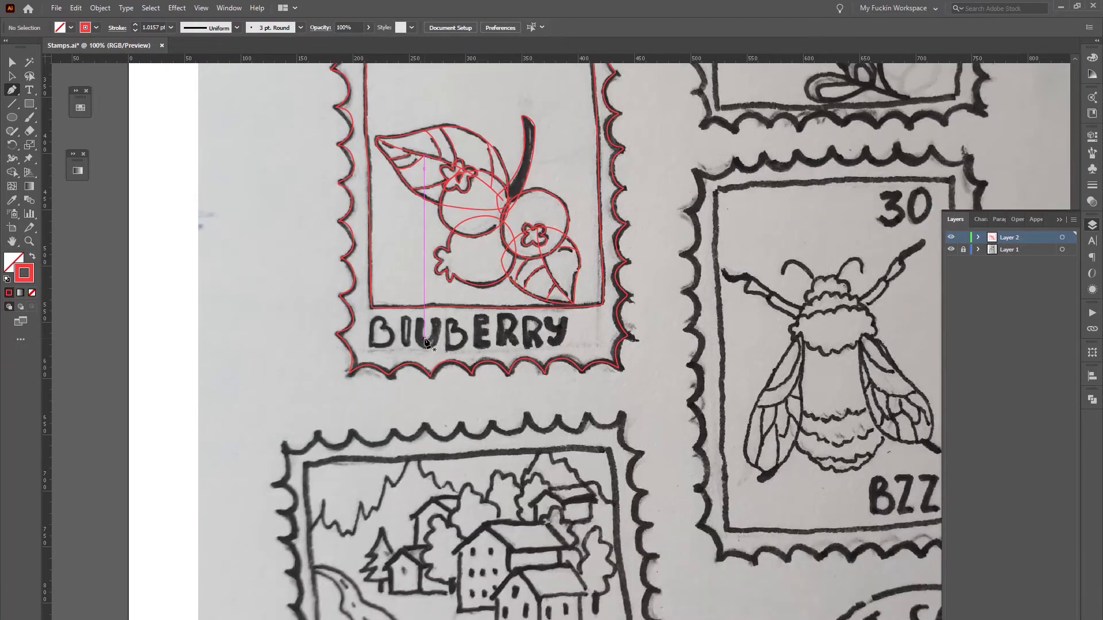
{"action": "key", "text": "ctrl+equal"}
{"action": "key", "text": "ctrl+equal"}
{"action": "left_click_drag", "start_coordinate": [238, 291], "coordinate": [546, 397]}
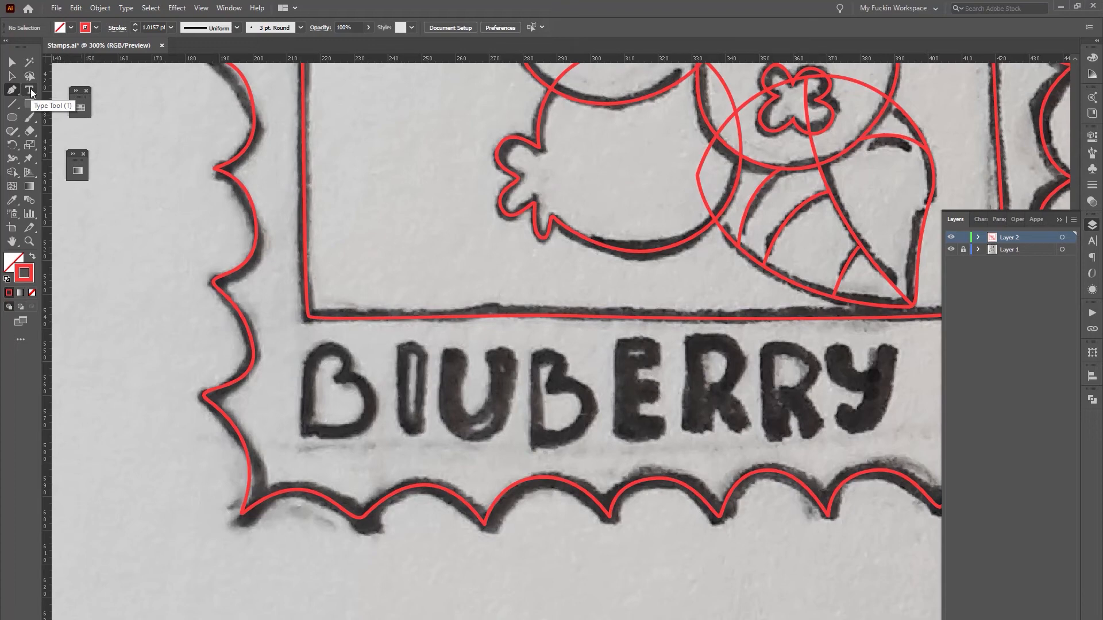
{"action": "left_click", "coordinate": [302, 435]}
{"action": "left_click_drag", "start_coordinate": [376, 412], "coordinate": [337, 377]}
{"action": "left_click_drag", "start_coordinate": [338, 345], "coordinate": [323, 331]}
{"action": "left_click_drag", "start_coordinate": [306, 374], "coordinate": [305, 394]}
{"action": "left_click_drag", "start_coordinate": [302, 434], "coordinate": [308, 438]}
- Shift the anchor on the first B's left edge outward to follow the sketch, and deselect the letter
{"action": "key", "text": "v"}
{"action": "left_click_drag", "start_coordinate": [306, 373], "coordinate": [300, 373]}
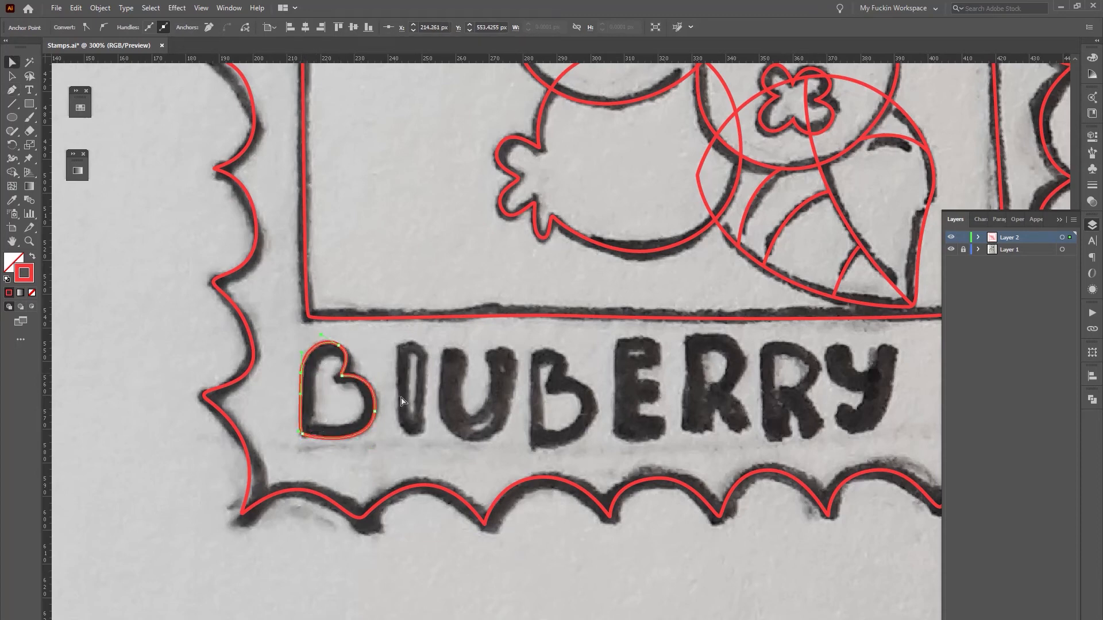
{"action": "left_click", "coordinate": [404, 413]}
- Outline the second letter, shaped like an I, as a closed four-point straight-sided Pen path
{"action": "key", "text": "p"}
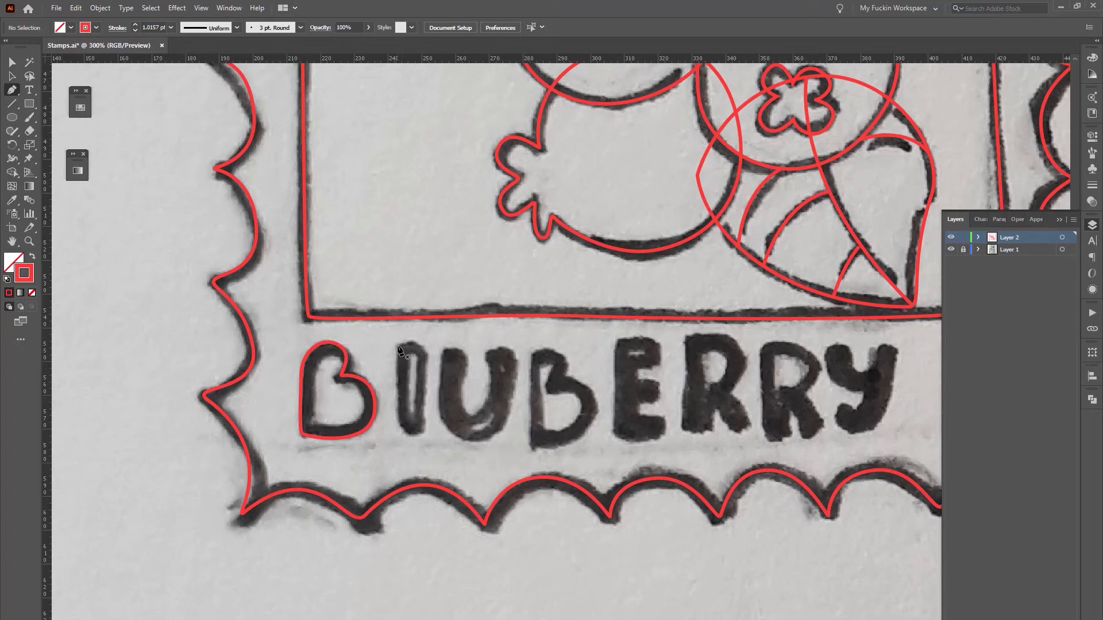
{"action": "left_click", "coordinate": [399, 347]}
{"action": "left_click", "coordinate": [424, 348]}
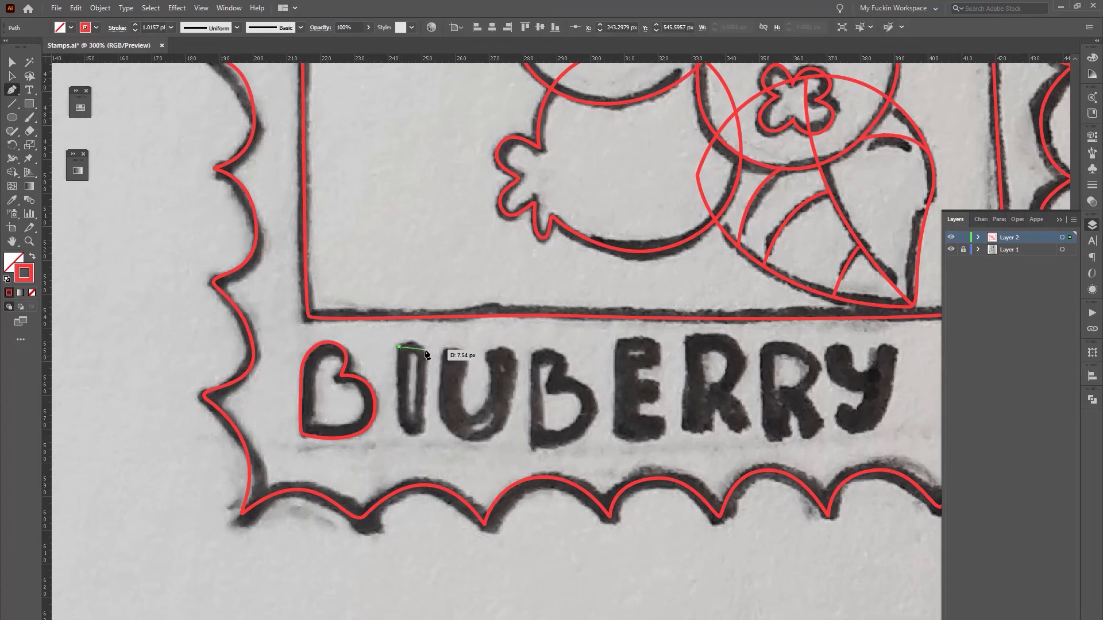
{"action": "left_click", "coordinate": [424, 427]}
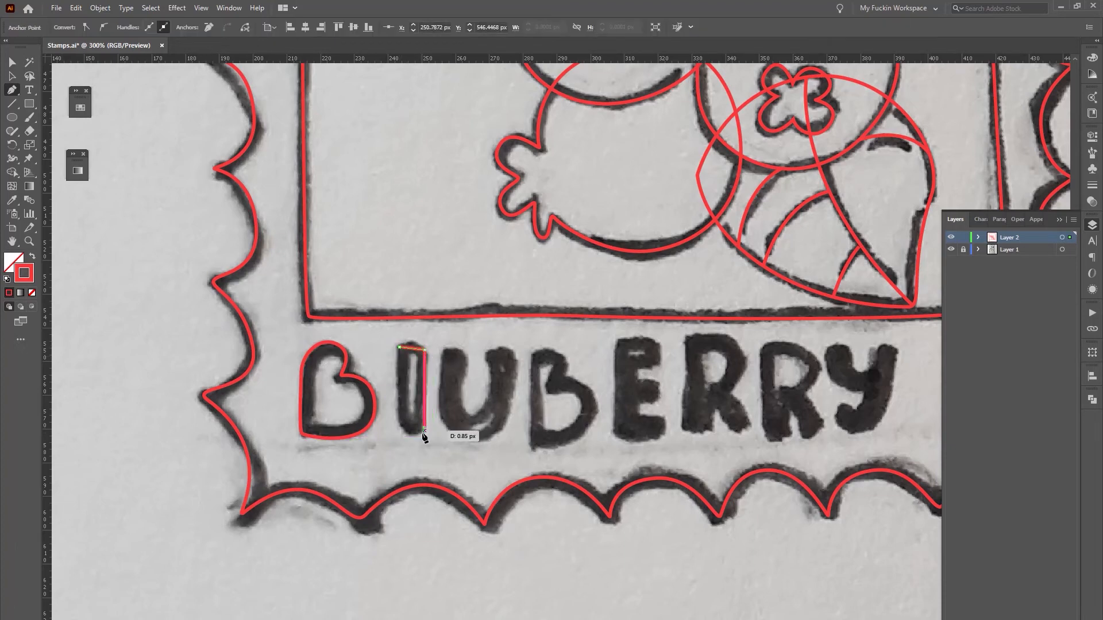
{"action": "left_click", "coordinate": [402, 423]}
{"action": "left_click", "coordinate": [398, 346]}
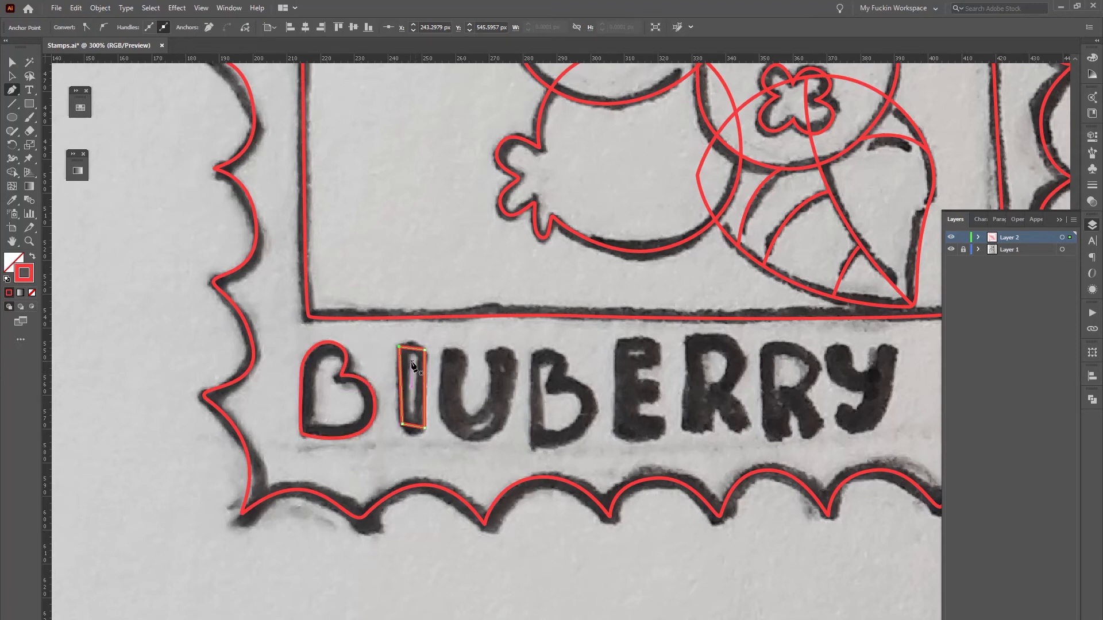
- Round all four corners of the I-shaped letter with the Anchor Point tool to match the hand-drawn stroke
{"action": "left_click", "coordinate": [11, 90]}
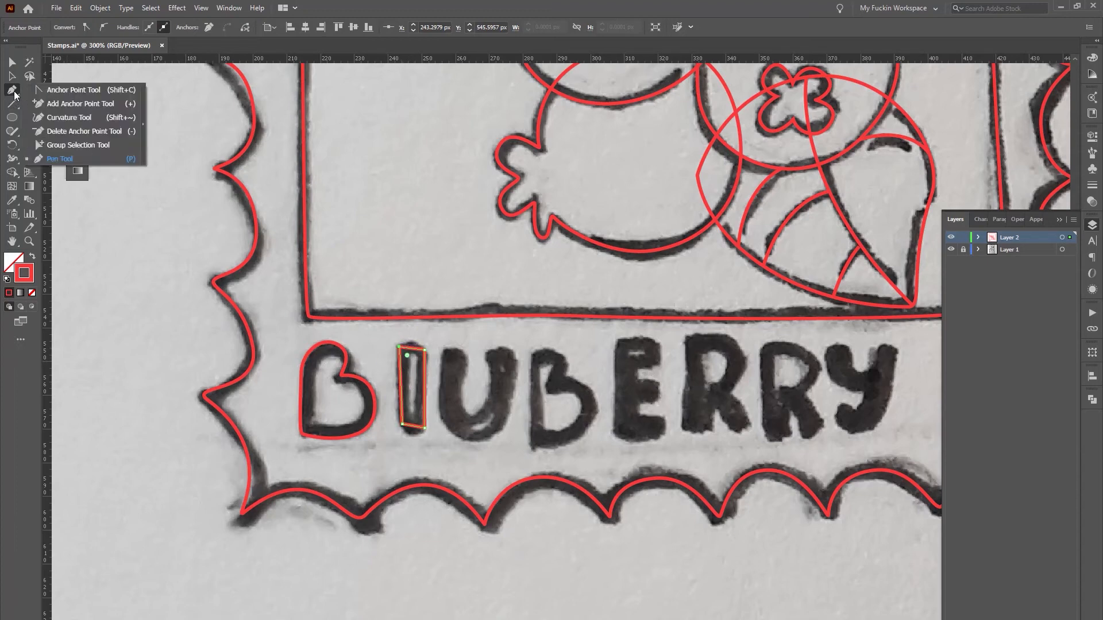
{"action": "left_click", "coordinate": [51, 91]}
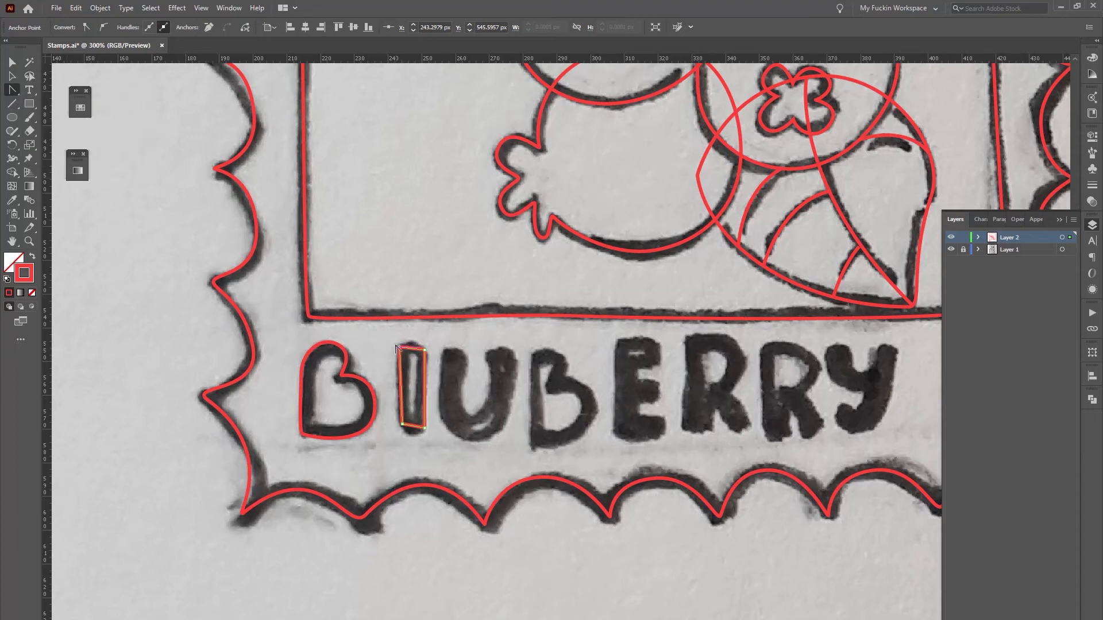
{"action": "left_click_drag", "start_coordinate": [398, 347], "coordinate": [403, 344]}
{"action": "left_click_drag", "start_coordinate": [404, 340], "coordinate": [427, 355]}
{"action": "left_click_drag", "start_coordinate": [425, 428], "coordinate": [421, 435]}
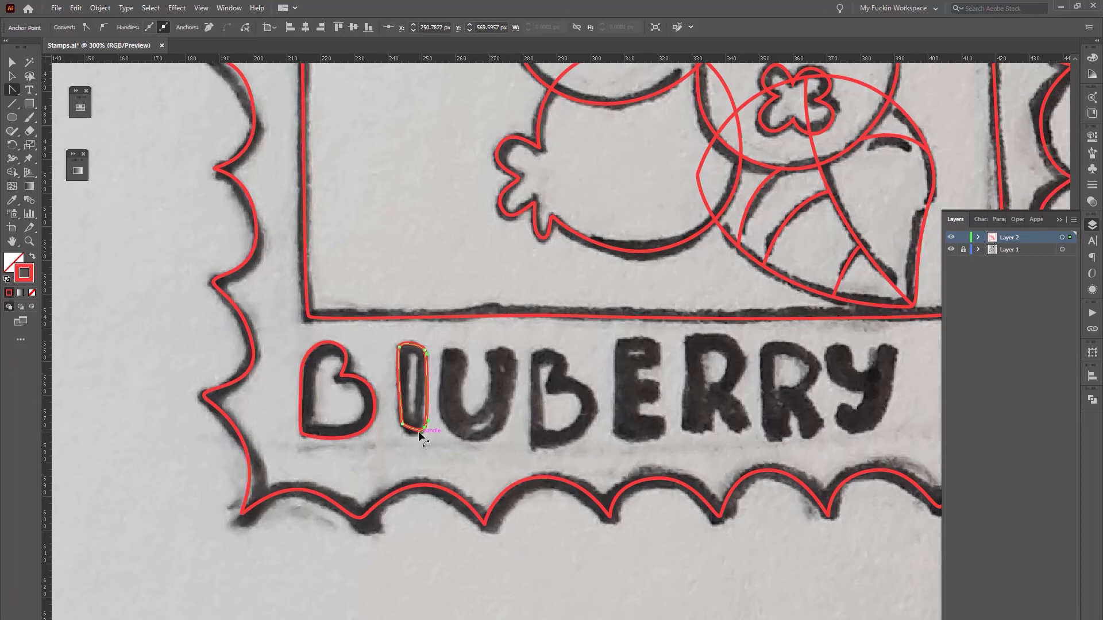
{"action": "mouse_move", "coordinate": [402, 424]}
{"action": "left_mouse_down"}
{"action": "mouse_move", "coordinate": [409, 431]}
{"action": "mouse_move", "coordinate": [400, 420]}
{"action": "left_mouse_up"}
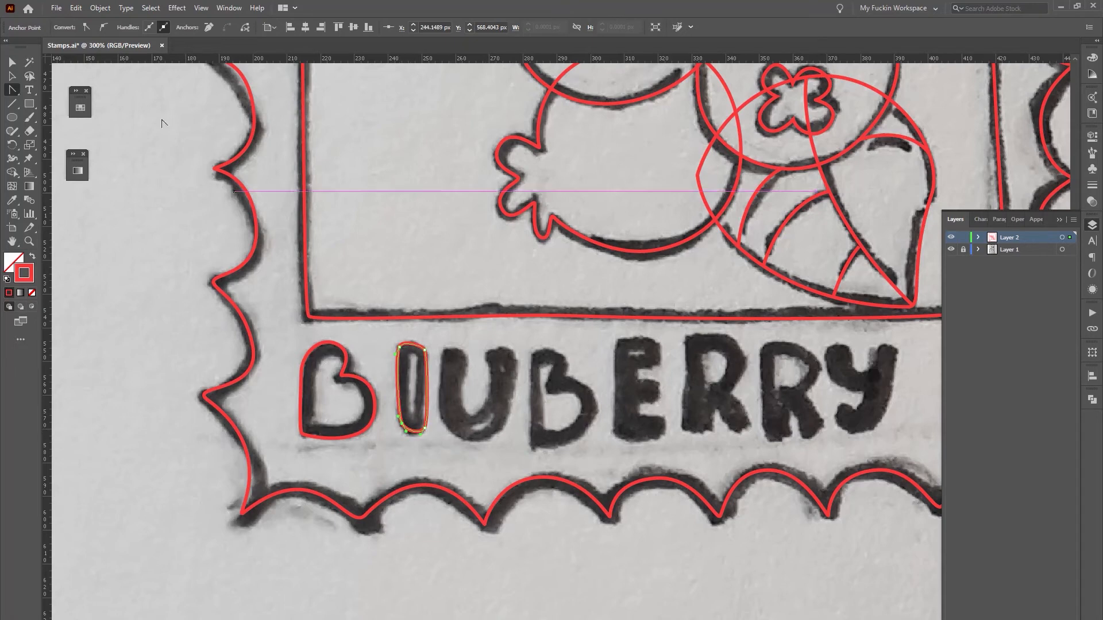
{"action": "left_click", "coordinate": [16, 62]}
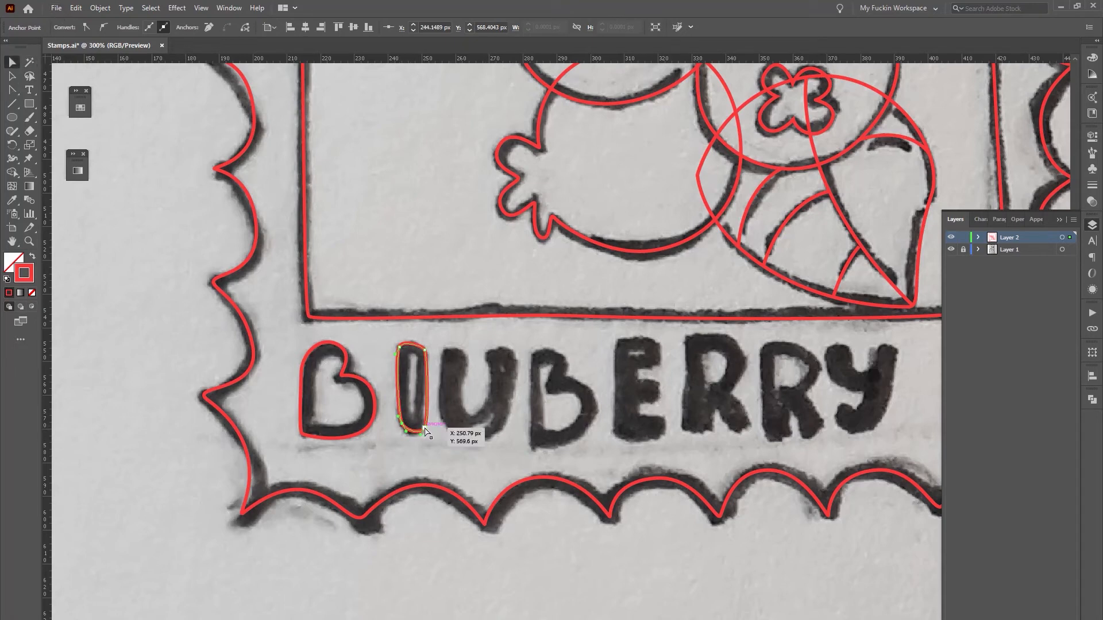
- Move the I-shaped letter's lower-right anchor slightly inward to follow the sketch
{"action": "left_click_drag", "start_coordinate": [421, 426], "coordinate": [419, 427]}
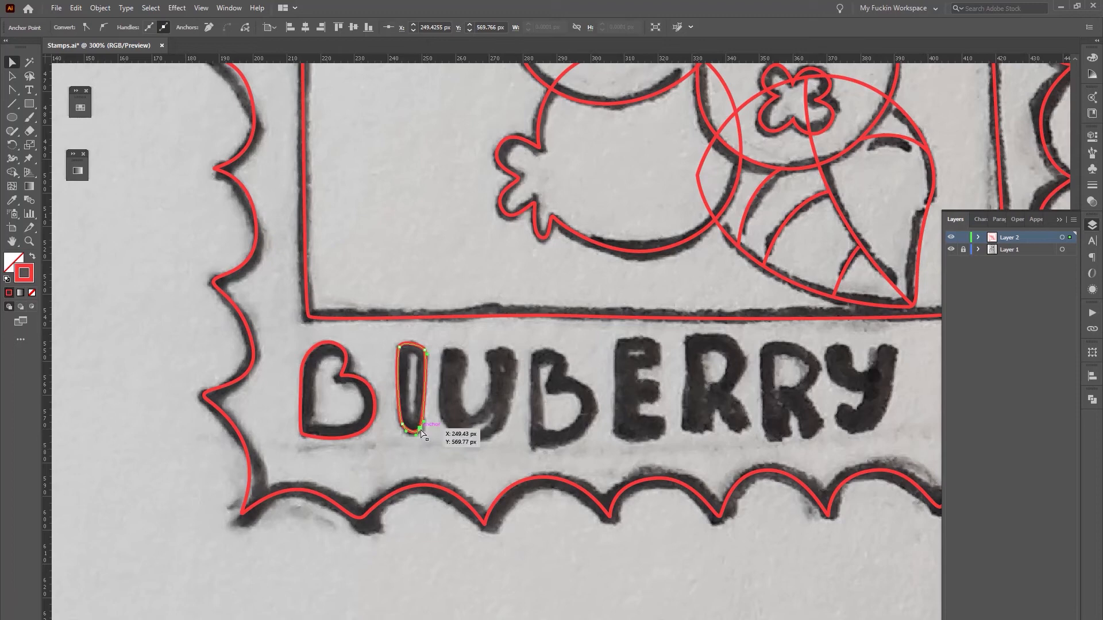
- Add an anchor point midway on the I-shaped letter's right edge and shift it to bend the edge inward
{"action": "left_click", "coordinate": [13, 91]}
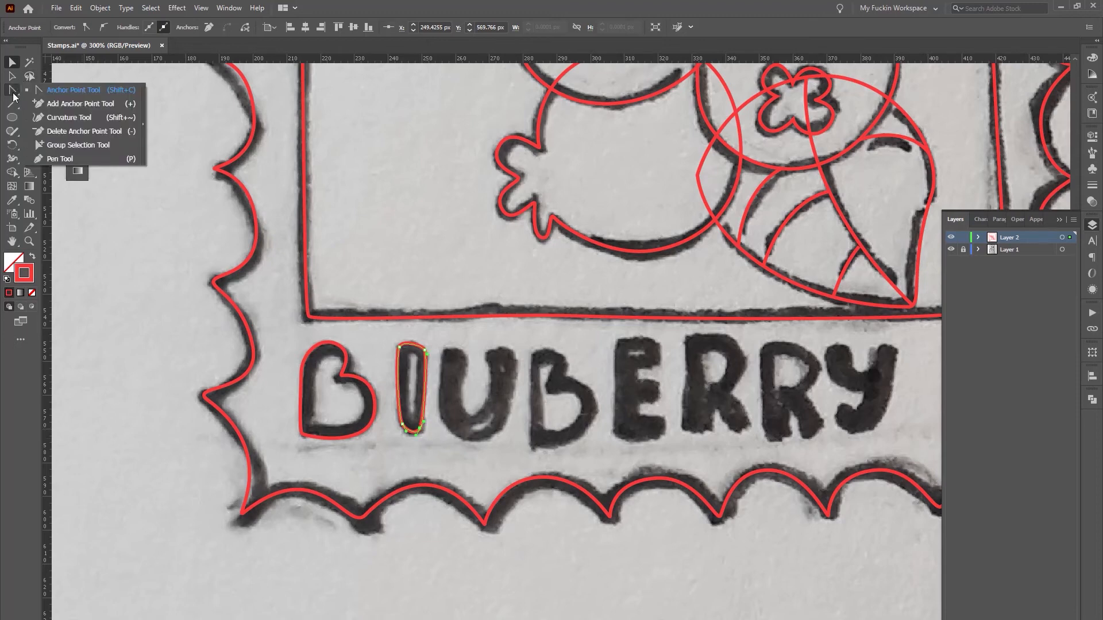
{"action": "left_click", "coordinate": [77, 103]}
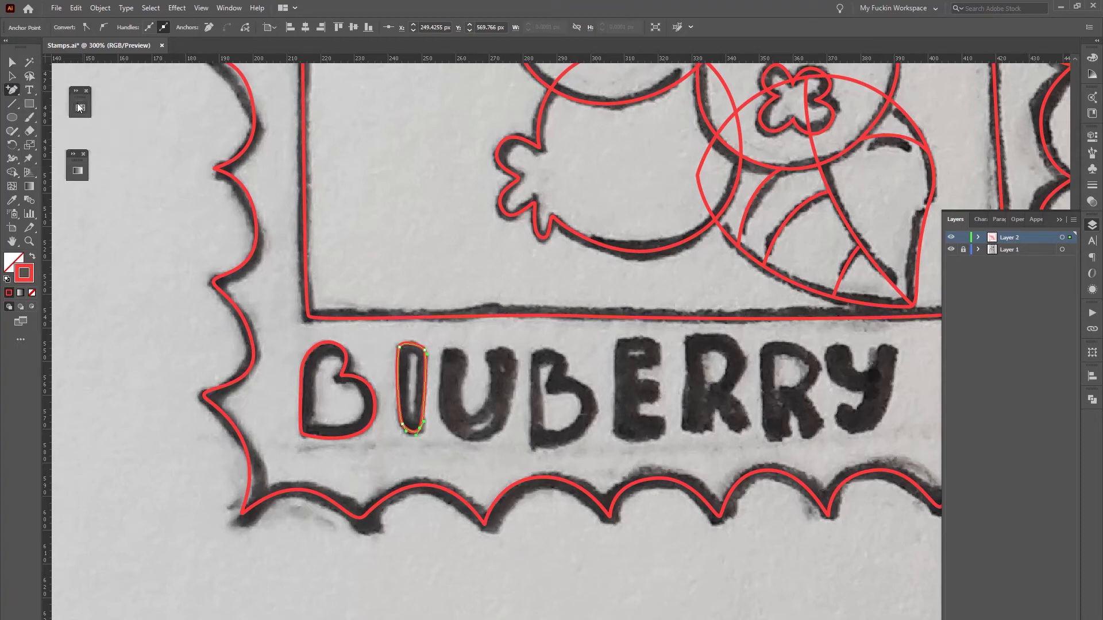
{"action": "left_click", "coordinate": [426, 388]}
{"action": "key", "text": "v"}
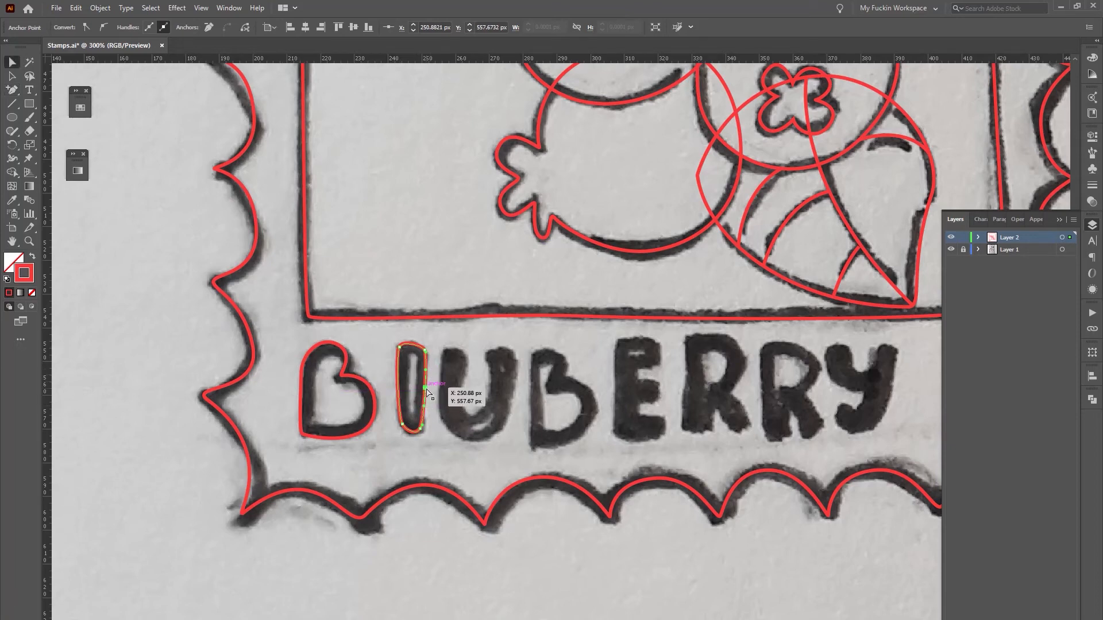
{"action": "left_click_drag", "start_coordinate": [425, 389], "coordinate": [429, 356]}
- Remove the added anchor from the I-shaped letter's right edge with the Delete Anchor Point tool
{"action": "left_click", "coordinate": [16, 91]}
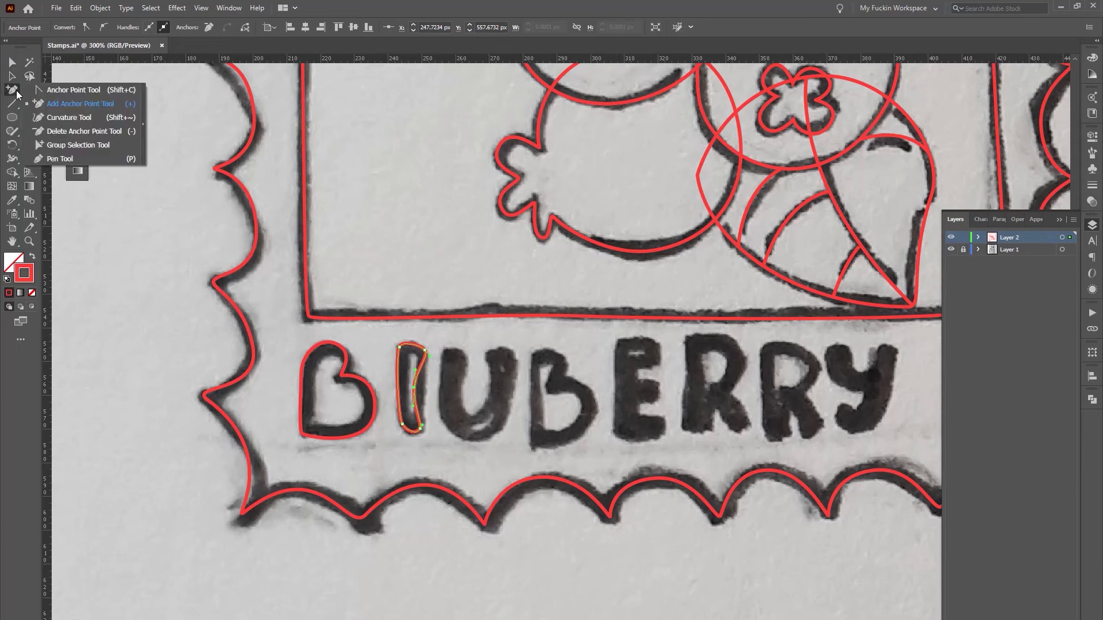
{"action": "left_click", "coordinate": [67, 133]}
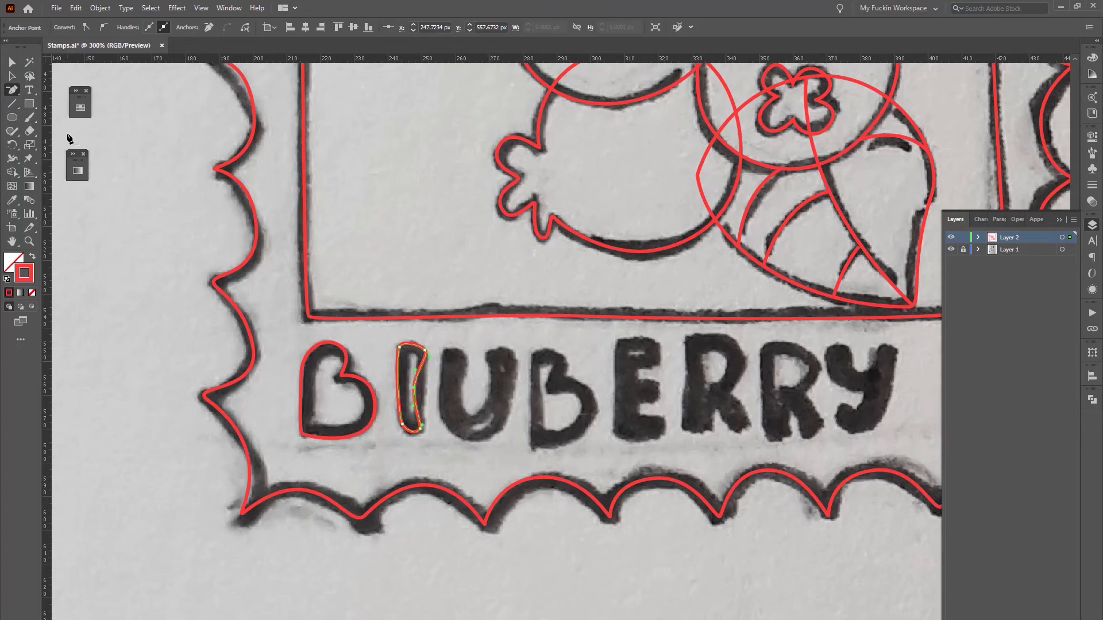
{"action": "left_click", "coordinate": [413, 386]}
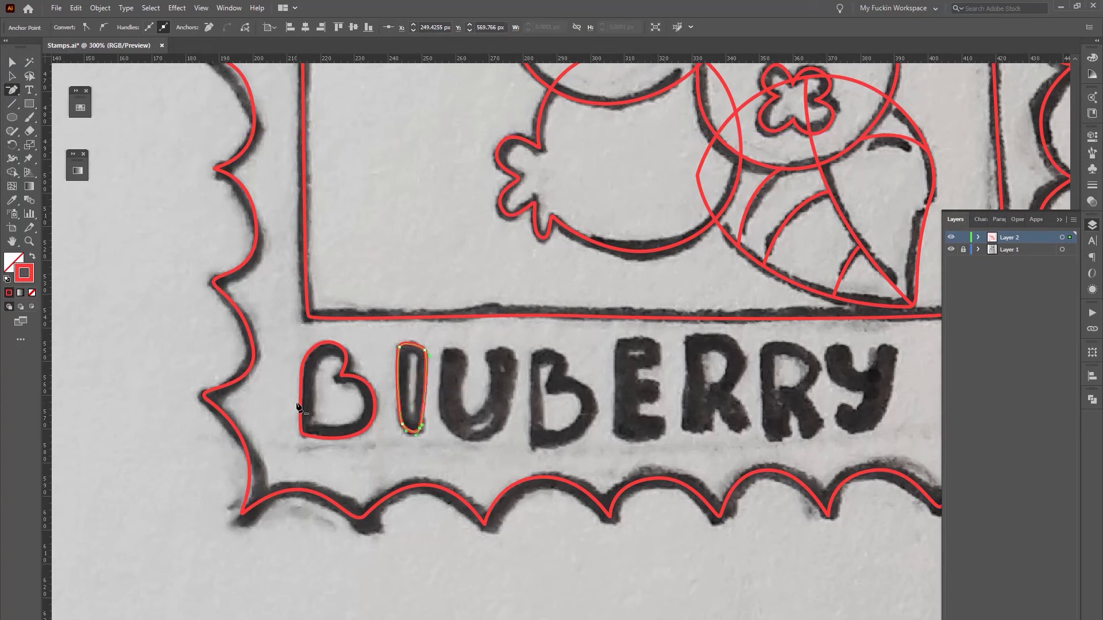
- Nudge the I-shaped letter's upper-right anchor inward and try reshaping the letter's curves with the Curvature tool
{"action": "key", "text": "v"}
{"action": "left_click_drag", "start_coordinate": [425, 349], "coordinate": [420, 348]}
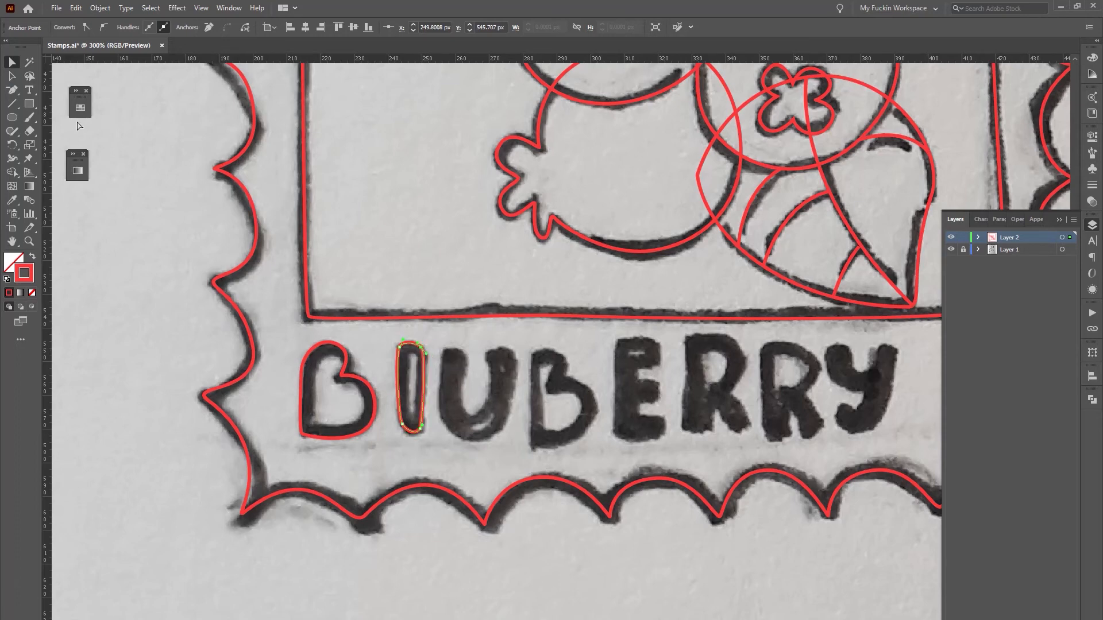
{"action": "left_click", "coordinate": [14, 92]}
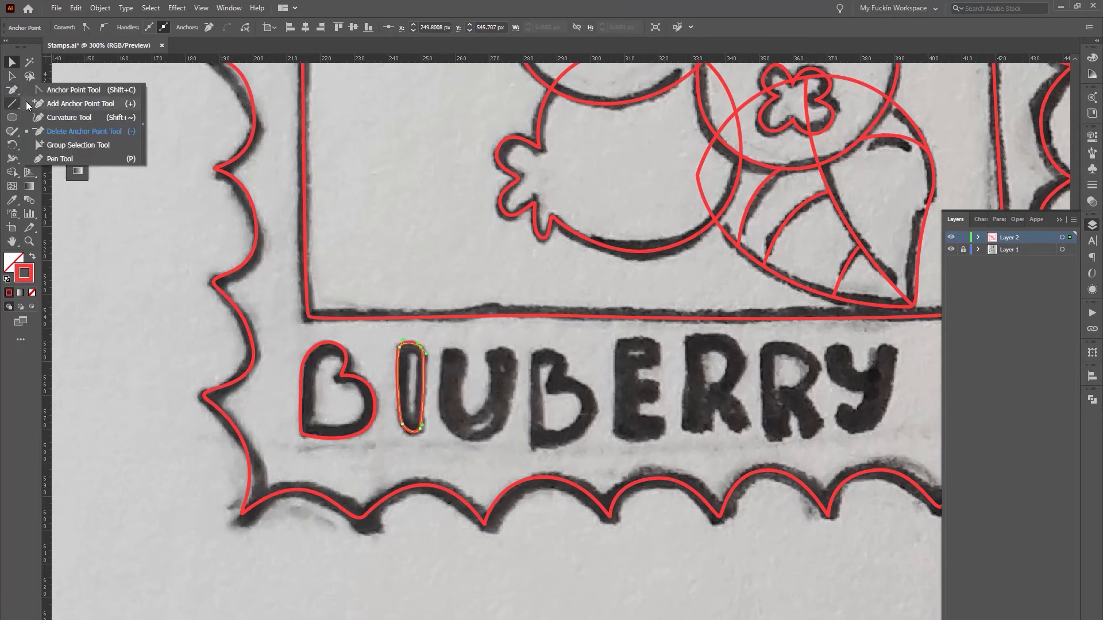
{"action": "left_click", "coordinate": [68, 117]}
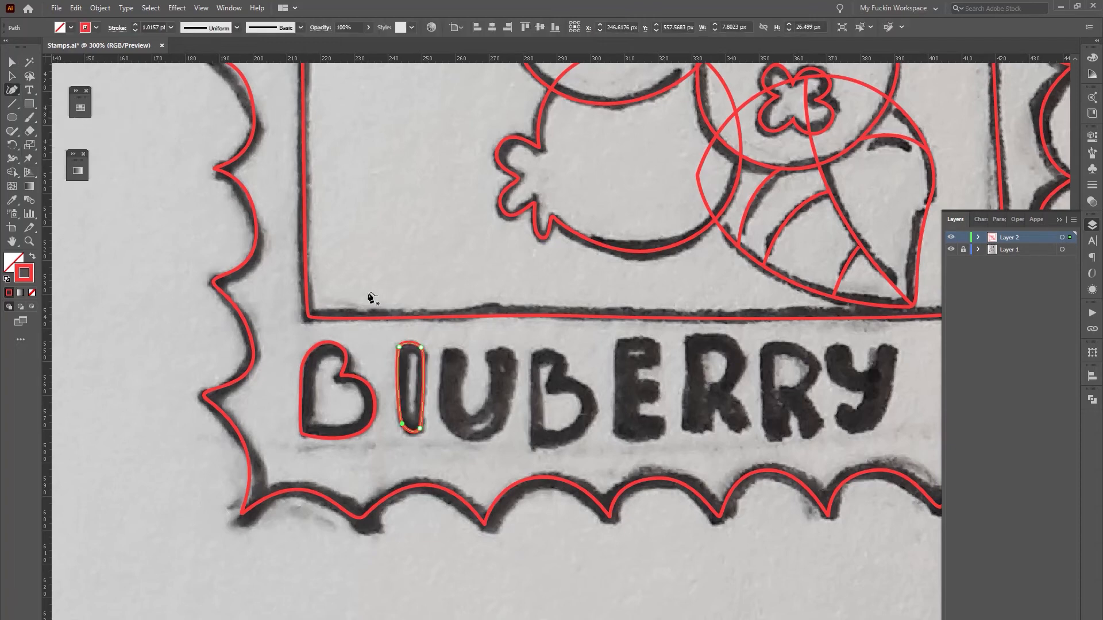
{"action": "left_click_drag", "start_coordinate": [400, 347], "coordinate": [443, 361]}
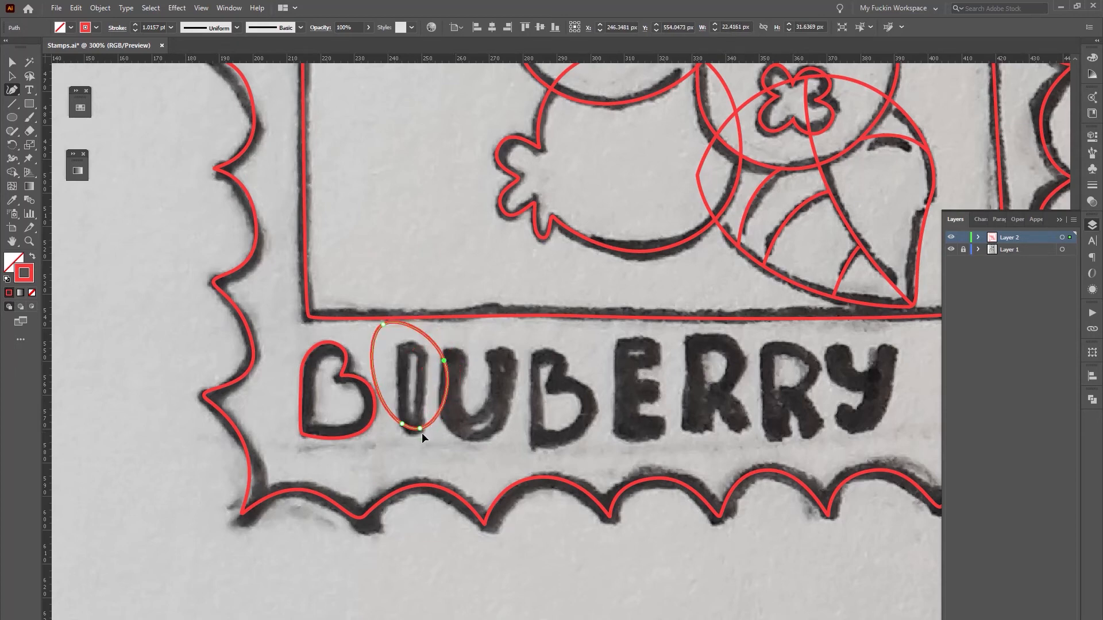
{"action": "left_click_drag", "start_coordinate": [421, 430], "coordinate": [427, 450]}
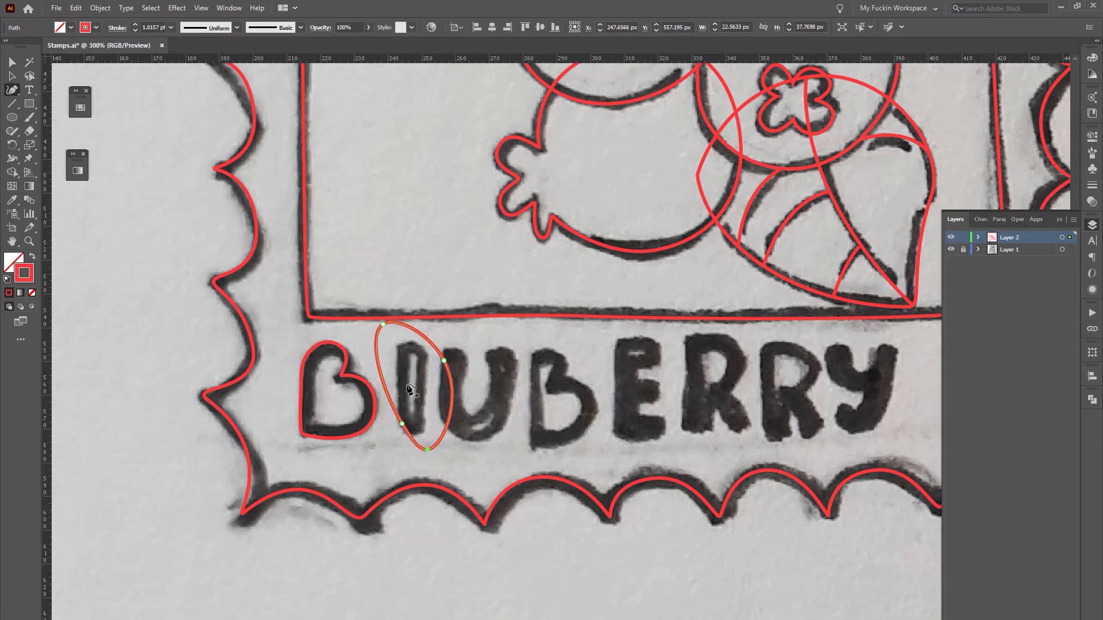
- Undo the Curvature tool reshaping and the preceding anchor move on the I-shaped letter
{"action": "key", "text": "ctrl+z"}
{"action": "key", "text": "ctrl+z"}
{"action": "key", "text": "ctrl+z"}
{"action": "key", "text": "ctrl+z"}
{"action": "key", "text": "ctrl+z"}
{"action": "key", "text": "ctrl+z"}
{"action": "key", "text": "ctrl+z"}
{"action": "key", "text": "ctrl+z"}
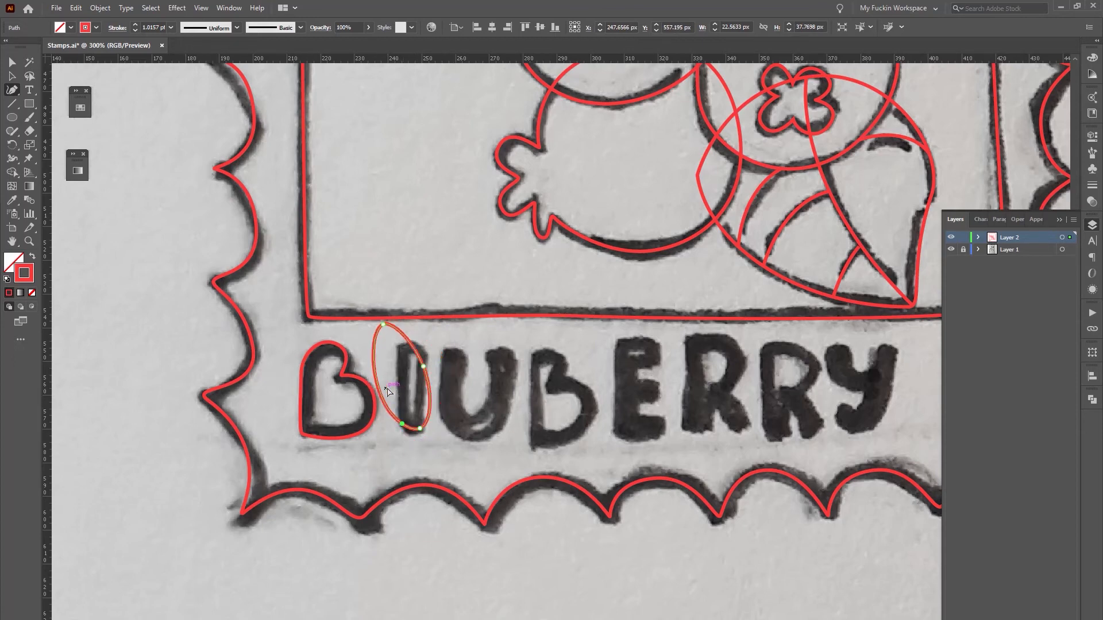
{"action": "key", "text": "ctrl+z"}
{"action": "key", "text": "ctrl+z"}
{"action": "key", "text": "ctrl+z"}
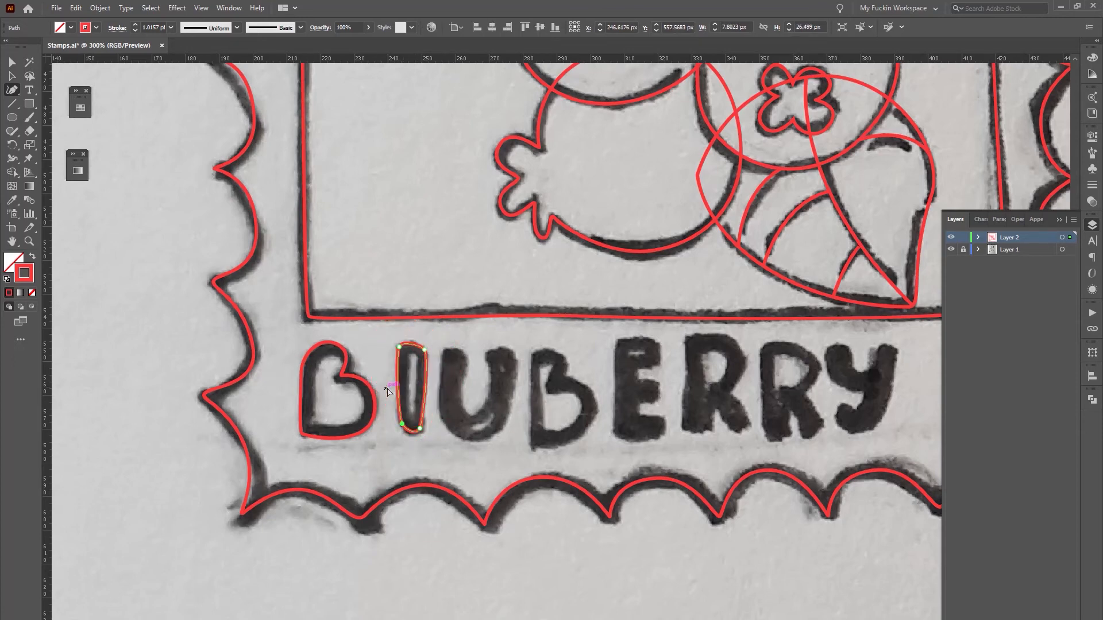
- Try selecting the scalloped border with the Group Selection tool, and deselect it
{"action": "left_click_drag", "start_coordinate": [12, 90], "coordinate": [103, 159]}
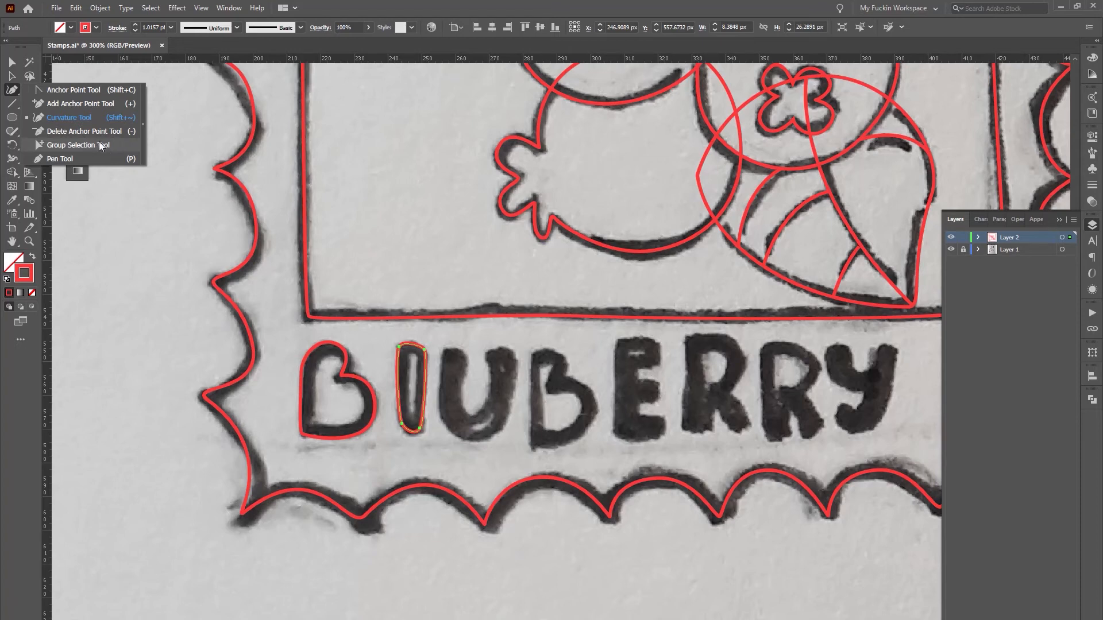
{"action": "left_click", "coordinate": [105, 145]}
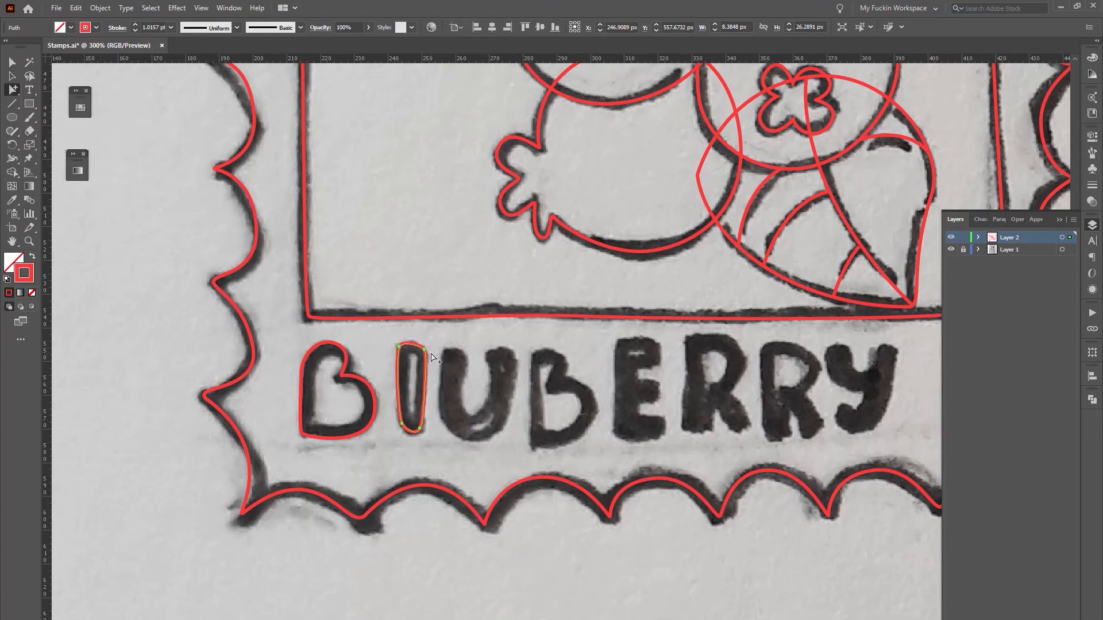
{"action": "mouse_move", "coordinate": [205, 328]}
{"action": "left_mouse_down"}
{"action": "mouse_move", "coordinate": [273, 338]}
{"action": "mouse_move", "coordinate": [259, 437]}
{"action": "left_mouse_up"}
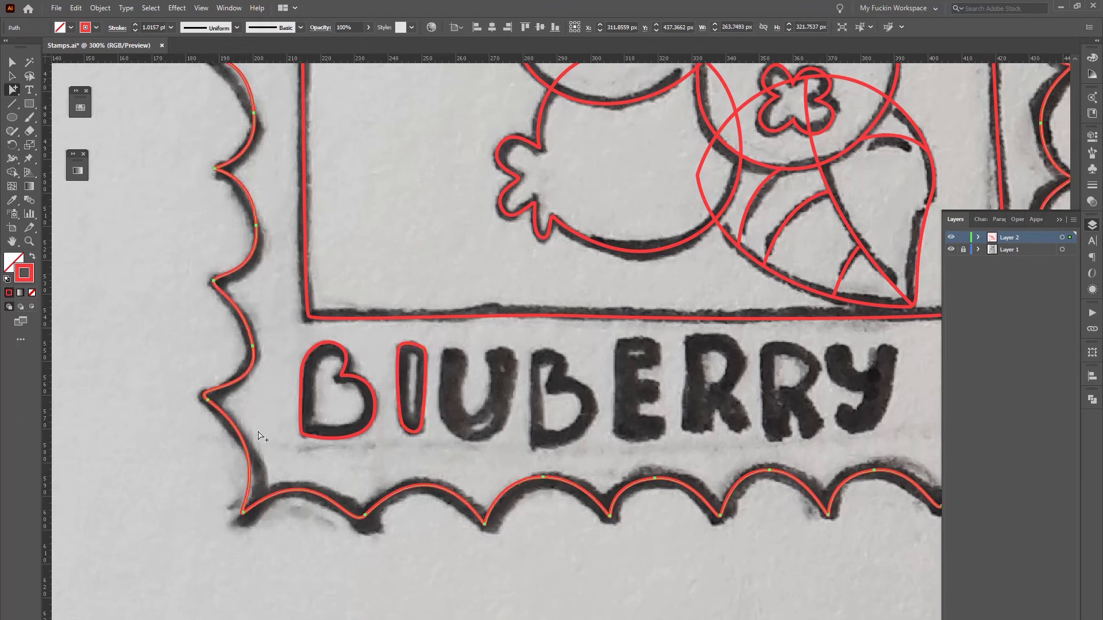
{"action": "left_click", "coordinate": [190, 340]}
{"action": "left_click", "coordinate": [14, 90]}
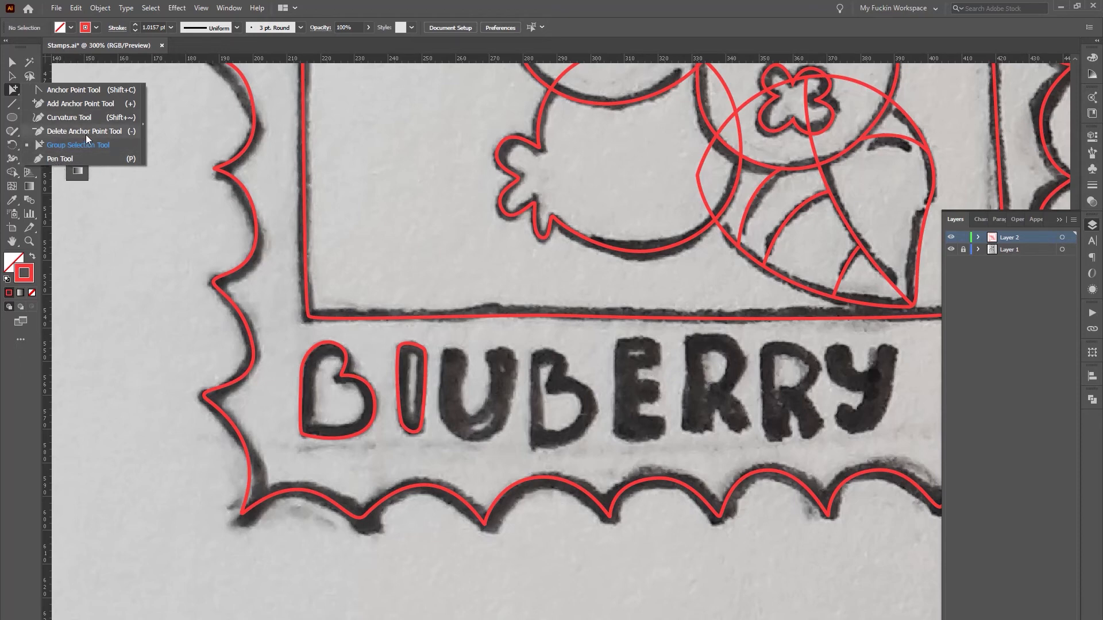
{"action": "left_click", "coordinate": [81, 105]}
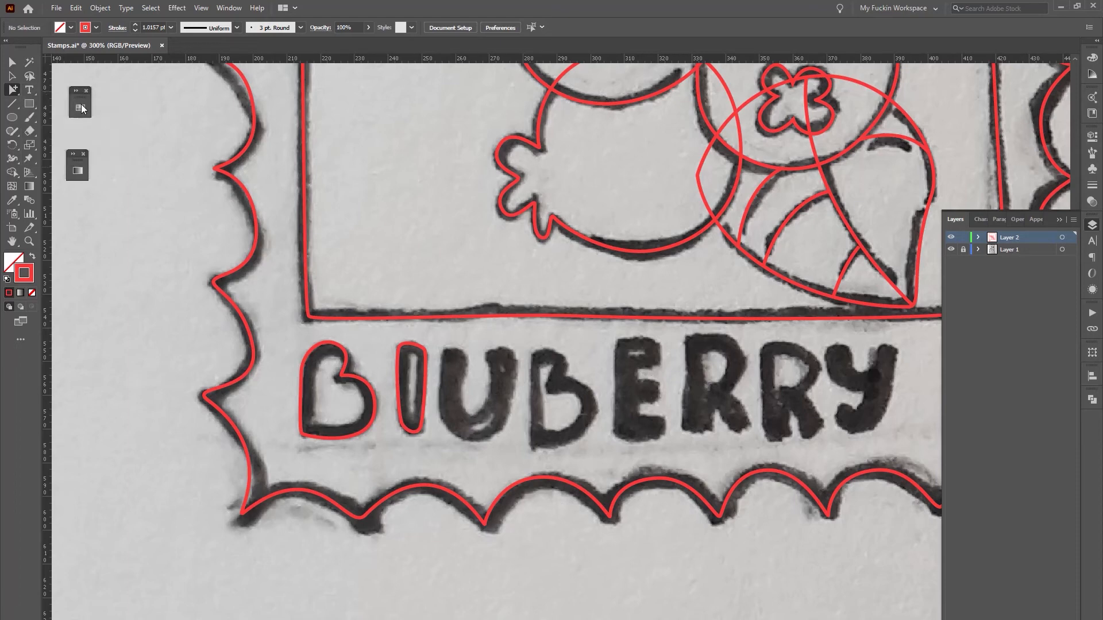
{"action": "left_click", "coordinate": [12, 90]}
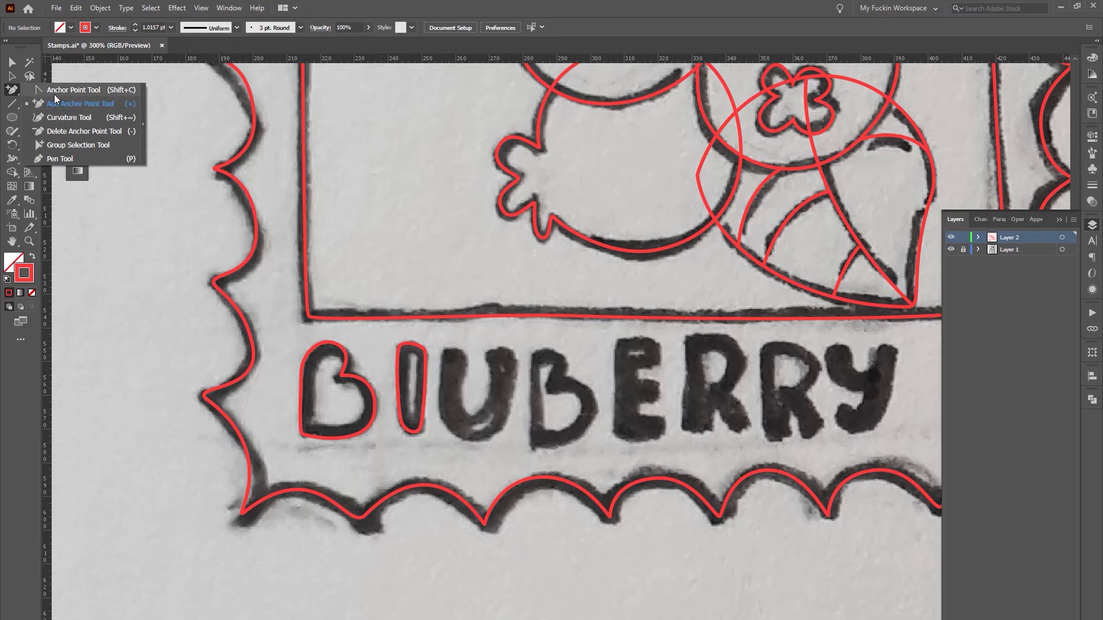
{"action": "left_click", "coordinate": [11, 64]}
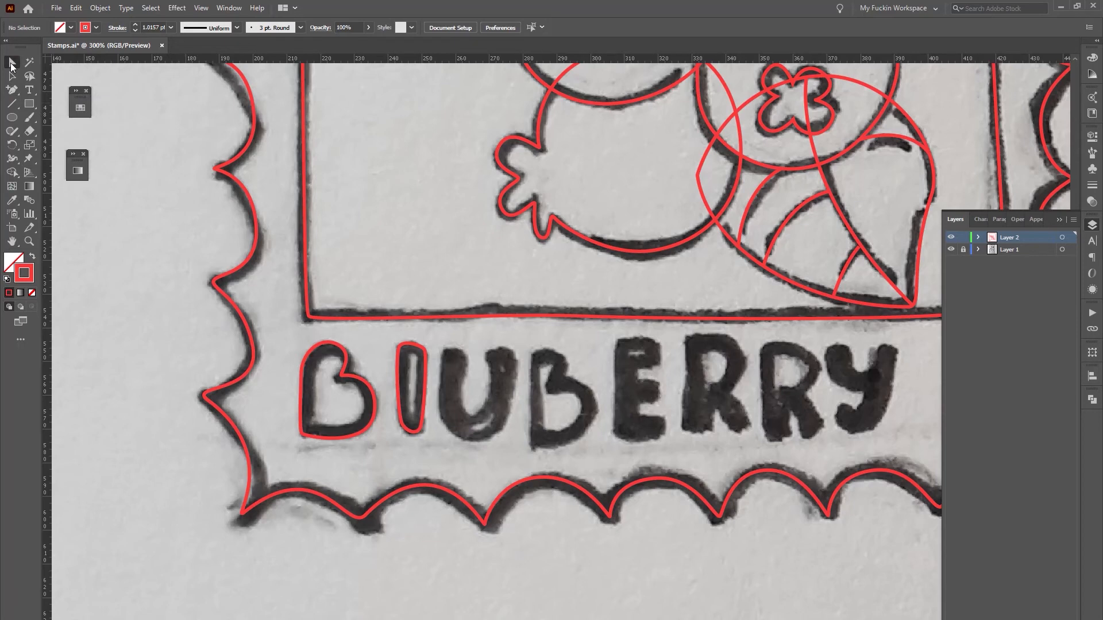
- Trace the outer contour of the letter U as a closed curved Pen path and deselect it
{"action": "key", "text": "p"}
{"action": "left_click", "coordinate": [443, 350]}
{"action": "left_click_drag", "start_coordinate": [466, 357], "coordinate": [469, 370]}
{"action": "left_click_drag", "start_coordinate": [475, 415], "coordinate": [498, 418]}
{"action": "left_click_drag", "start_coordinate": [485, 358], "coordinate": [518, 369]}
{"action": "left_click_drag", "start_coordinate": [500, 432], "coordinate": [423, 388]}
{"action": "left_click", "coordinate": [447, 352]}
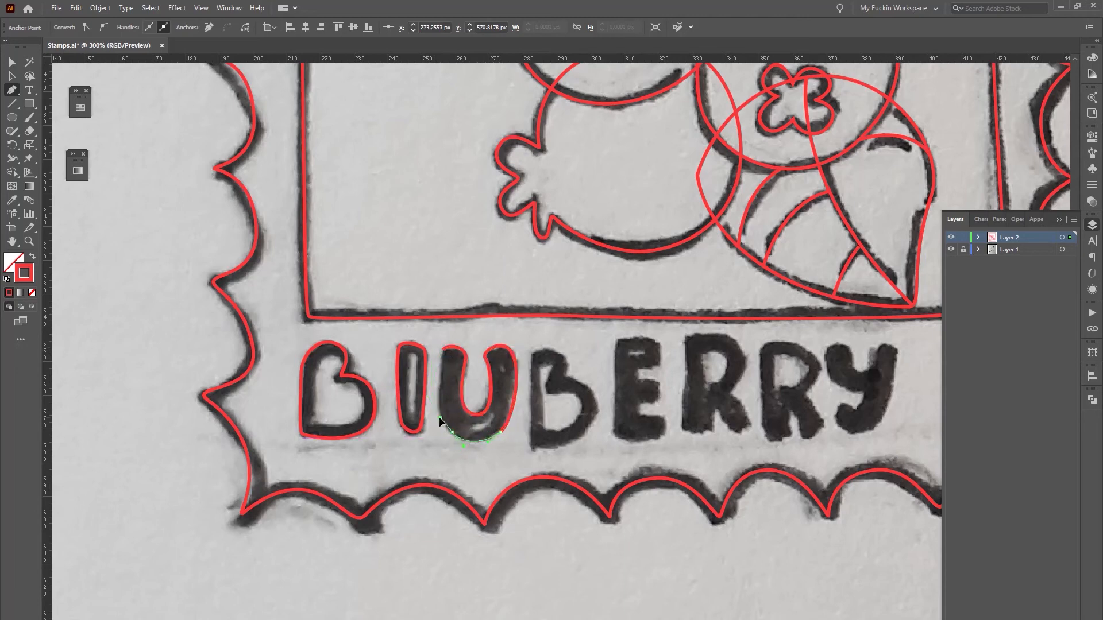
{"action": "key", "text": "v"}
{"action": "left_click", "coordinate": [485, 333]}
- Trace the outer contour of the second letter B as a closed Pen path and deselect it
{"action": "left_click_drag", "start_coordinate": [486, 334], "coordinate": [300, 308]}
{"action": "key", "text": "p"}
{"action": "left_click_drag", "start_coordinate": [346, 342], "coordinate": [384, 338]}
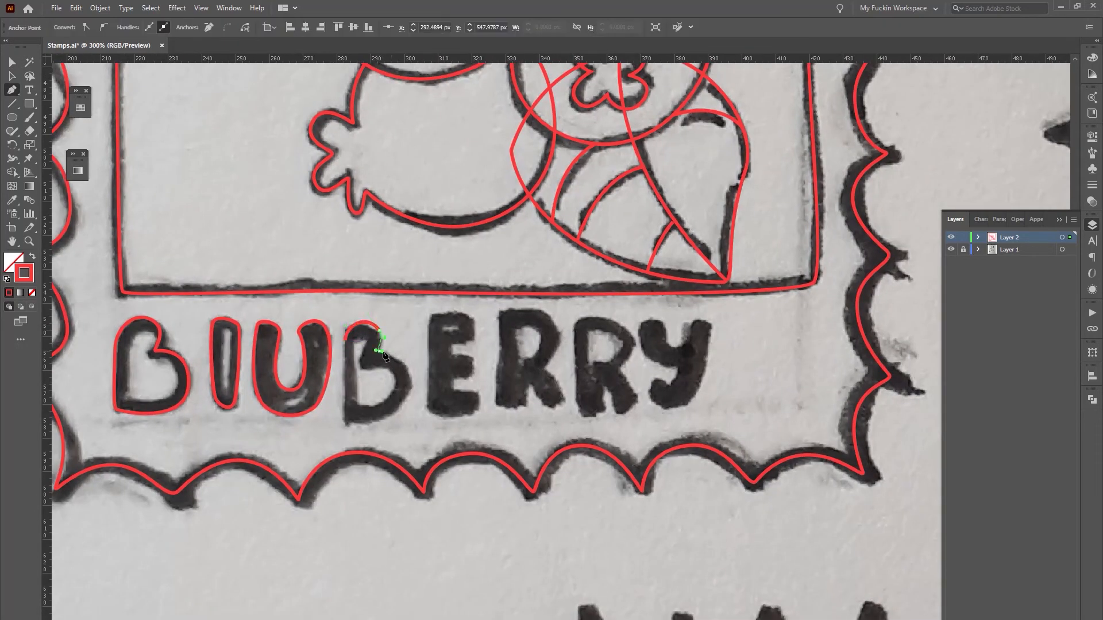
{"action": "left_click_drag", "start_coordinate": [347, 422], "coordinate": [338, 422]}
{"action": "left_click", "coordinate": [347, 340]}
{"action": "key", "text": "v"}
{"action": "left_click", "coordinate": [359, 330]}
- Trace the contour of the letter E as a closed Pen path with rounded stroke ends, and deselect it
{"action": "key", "text": "p"}
{"action": "left_click_drag", "start_coordinate": [431, 318], "coordinate": [431, 309]}
{"action": "mouse_move", "coordinate": [474, 321]}
{"action": "left_mouse_down"}
{"action": "mouse_move", "coordinate": [476, 337]}
{"action": "mouse_move", "coordinate": [447, 341]}
{"action": "mouse_move", "coordinate": [451, 356]}
{"action": "mouse_move", "coordinate": [477, 358]}
{"action": "mouse_move", "coordinate": [474, 411]}
{"action": "left_mouse_up"}
{"action": "left_click", "coordinate": [431, 411]}
{"action": "left_click", "coordinate": [428, 407]}
{"action": "left_click", "coordinate": [430, 318]}
{"action": "left_click", "coordinate": [433, 314]}
{"action": "left_click", "coordinate": [470, 315]}
{"action": "left_click_drag", "start_coordinate": [474, 321], "coordinate": [474, 325]}
{"action": "key", "text": "v"}
{"action": "left_click", "coordinate": [535, 341]}
- Trace the outer contour of the first letter R as a closed Pen path following the hand-drawn stroke
{"action": "left_click_drag", "start_coordinate": [618, 355], "coordinate": [493, 351]}
{"action": "key", "text": "p"}
{"action": "left_click", "coordinate": [379, 401]}
{"action": "left_click_drag", "start_coordinate": [401, 404], "coordinate": [401, 399]}
{"action": "left_click_drag", "start_coordinate": [403, 379], "coordinate": [412, 360]}
{"action": "left_click", "coordinate": [422, 404]}
{"action": "left_click", "coordinate": [444, 403]}
{"action": "left_click_drag", "start_coordinate": [429, 317], "coordinate": [389, 306]}
{"action": "left_click", "coordinate": [380, 307]}
{"action": "left_click", "coordinate": [375, 311]}
{"action": "left_click", "coordinate": [373, 398]}
{"action": "left_click", "coordinate": [378, 401]}
- Trace the outer contour of the second letter R as a closed Pen path
{"action": "left_click_drag", "start_coordinate": [454, 315], "coordinate": [451, 318]}
{"action": "left_click", "coordinate": [455, 409]}
{"action": "left_click_drag", "start_coordinate": [477, 409], "coordinate": [515, 401]}
{"action": "left_click", "coordinate": [477, 379]}
{"action": "left_click", "coordinate": [495, 405]}
{"action": "left_click_drag", "start_coordinate": [495, 365], "coordinate": [516, 320]}
{"action": "left_click", "coordinate": [459, 313]}
{"action": "left_click", "coordinate": [454, 316]}
- Outline the final letter Y as a closed Pen path to complete the stamp's lettering
{"action": "left_click_drag", "start_coordinate": [548, 362], "coordinate": [544, 410]}
{"action": "left_click", "coordinate": [548, 361]}
{"action": "left_click_drag", "start_coordinate": [575, 377], "coordinate": [561, 316]}
{"action": "left_click", "coordinate": [587, 322]}
{"action": "left_click_drag", "start_coordinate": [552, 342], "coordinate": [519, 313]}
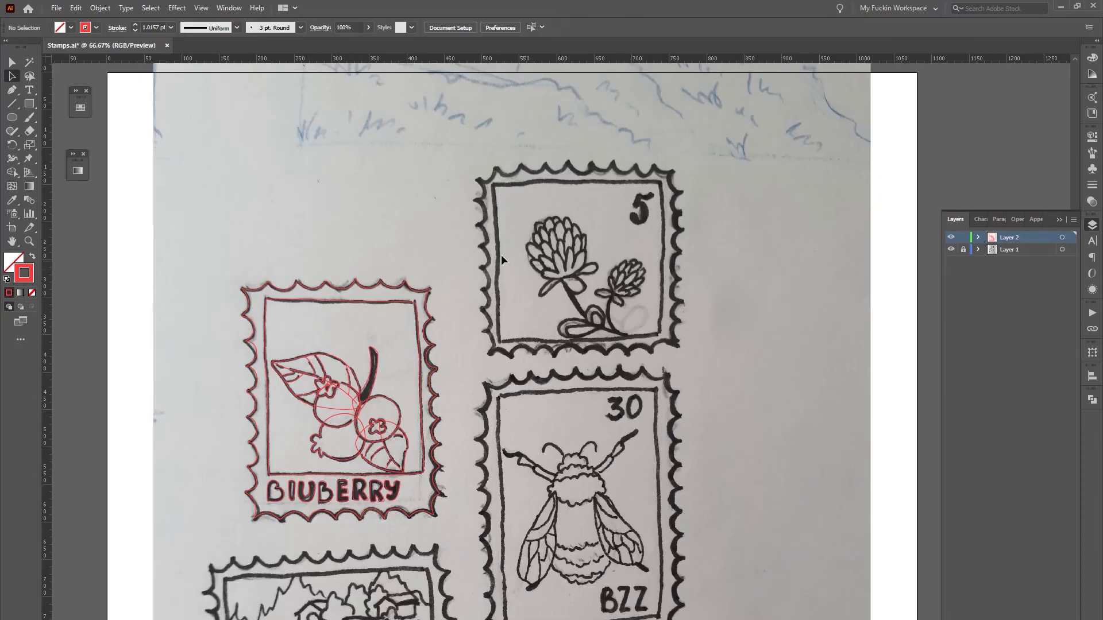
- Hide the sketch layer, Layer 1, and inspect the traced blueberry stamp outlines on their own
{"action": "left_click", "coordinate": [950, 250]}
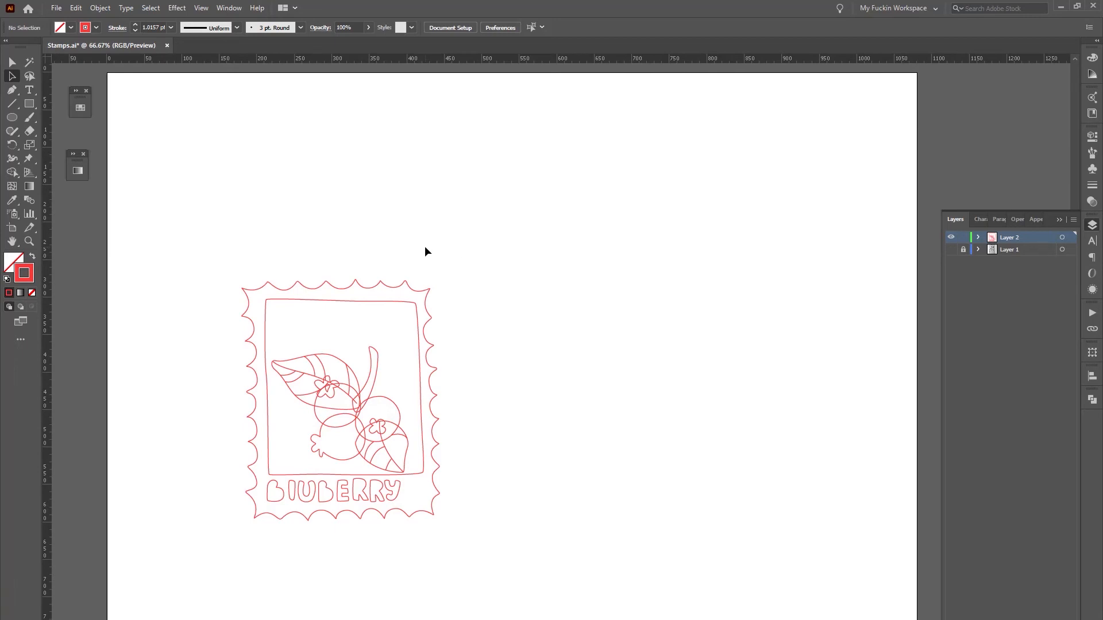
{"action": "key", "text": "ctrl+plus"}
{"action": "left_click_drag", "start_coordinate": [426, 267], "coordinate": [602, 194]}
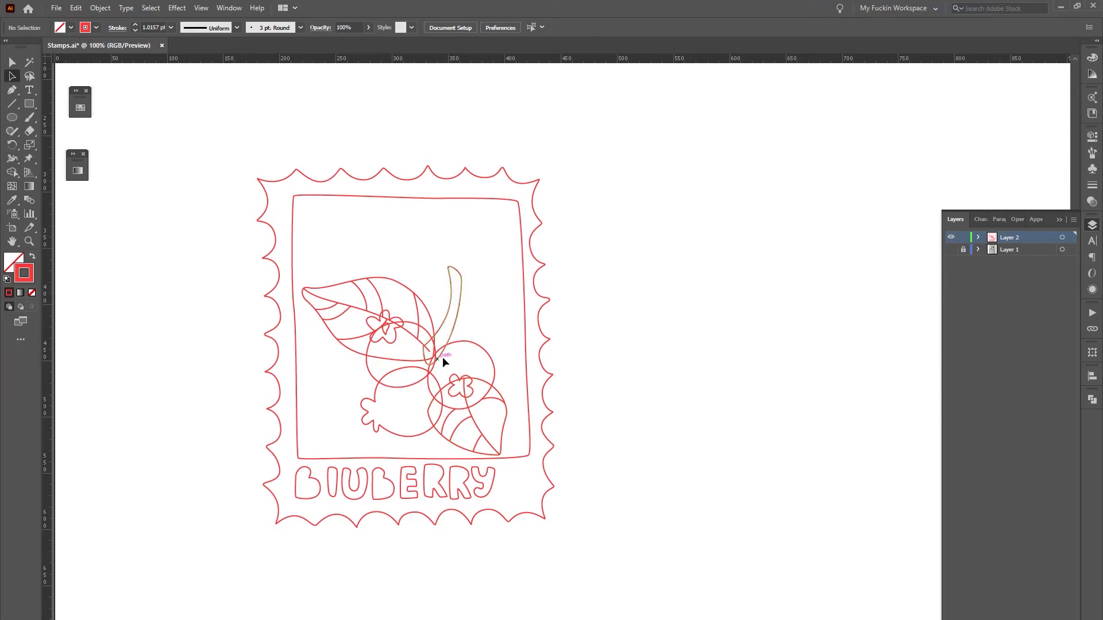
{"action": "scroll", "coordinate": [372, 408], "scroll_direction": "down", "scroll_amount": 2}
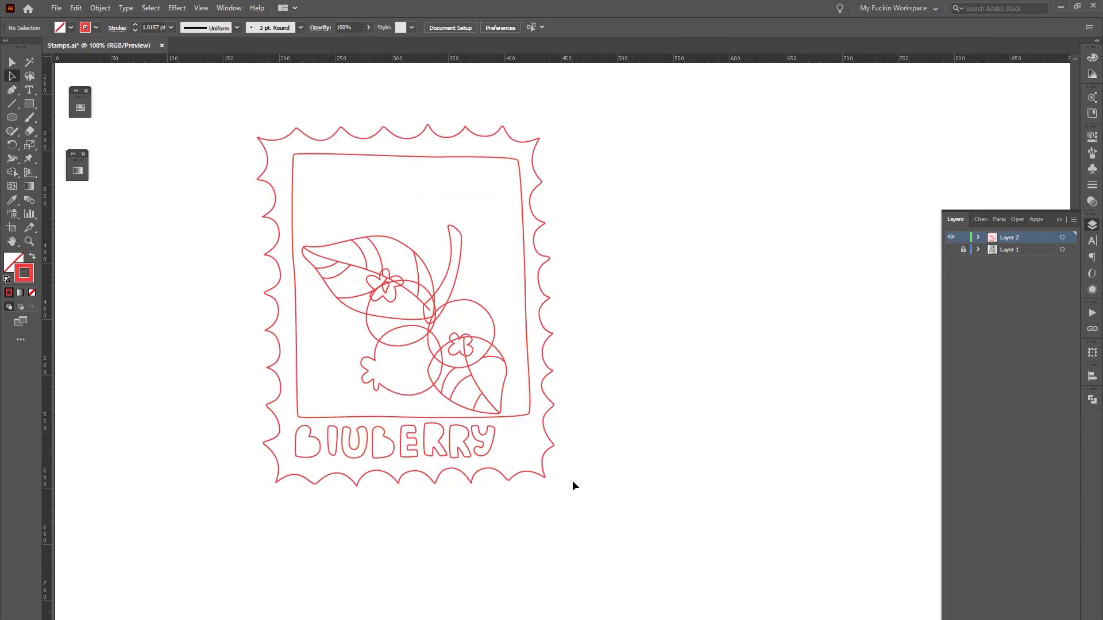
- Select the scalloped border, inner frame and lettering, and fill them with white
{"action": "left_click_drag", "start_coordinate": [591, 573], "coordinate": [254, 417]}
{"action": "left_click_drag", "start_coordinate": [628, 536], "coordinate": [219, 415]}
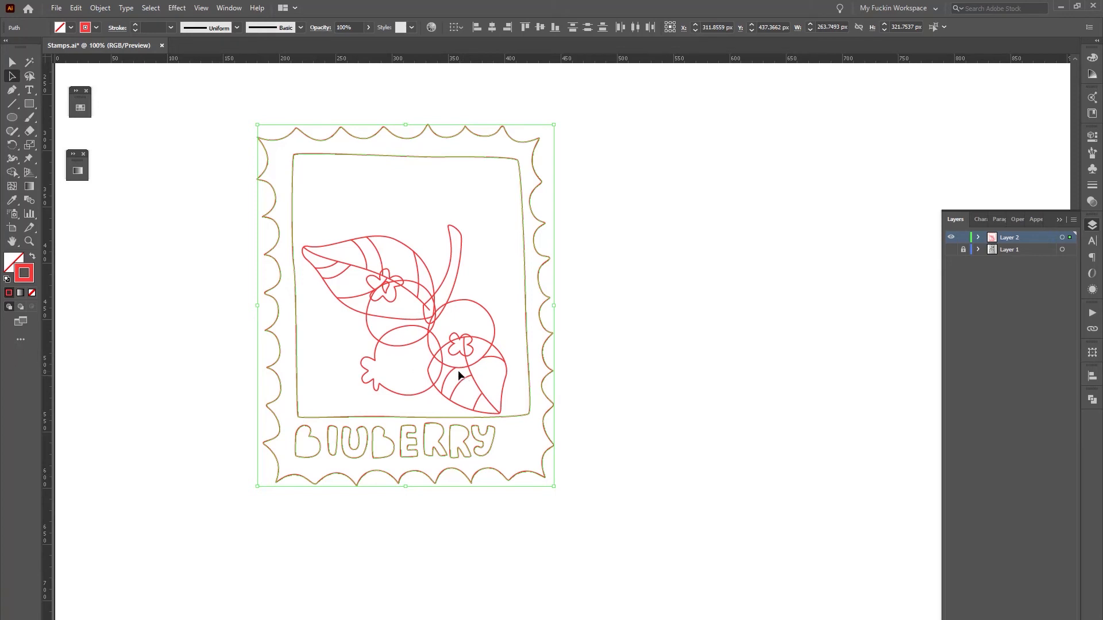
{"action": "left_click", "coordinate": [15, 263]}
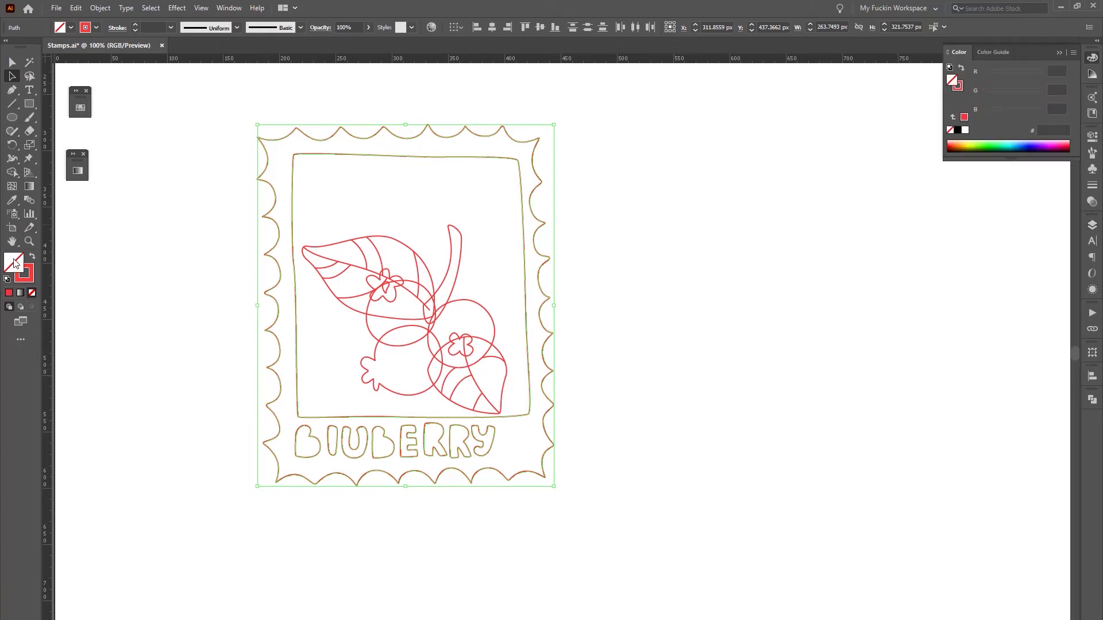
{"action": "left_click", "coordinate": [965, 131]}
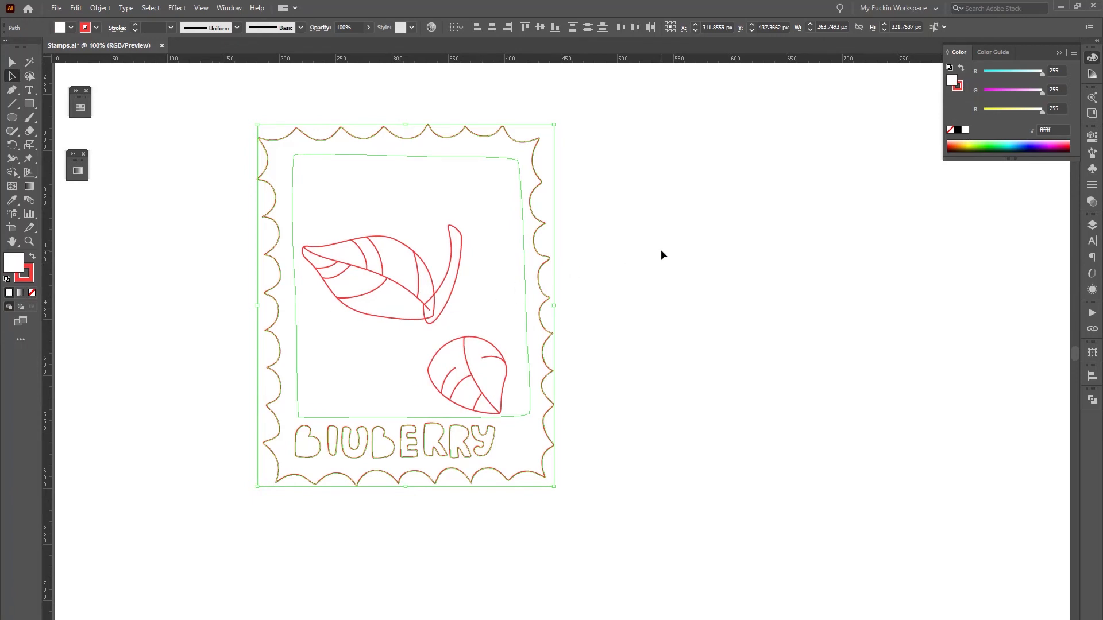
- Select the scalloped border, expand Layer 2 and toggle the path's visibility to identify its entry in the object list
{"action": "left_click", "coordinate": [640, 459]}
{"action": "left_click", "coordinate": [540, 443]}
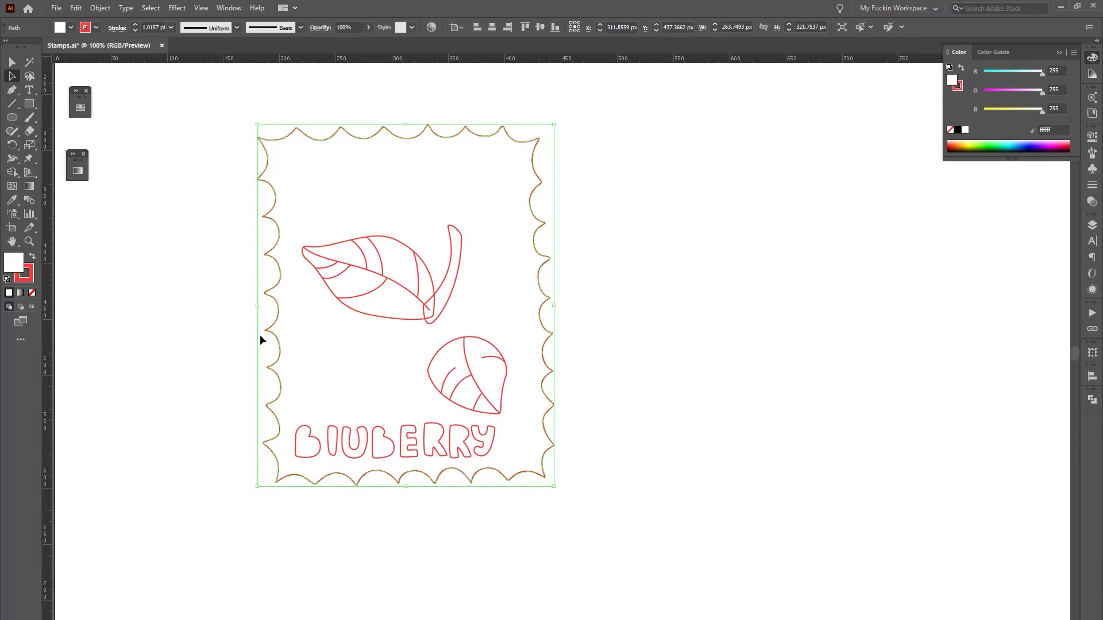
{"action": "left_click", "coordinate": [1092, 224]}
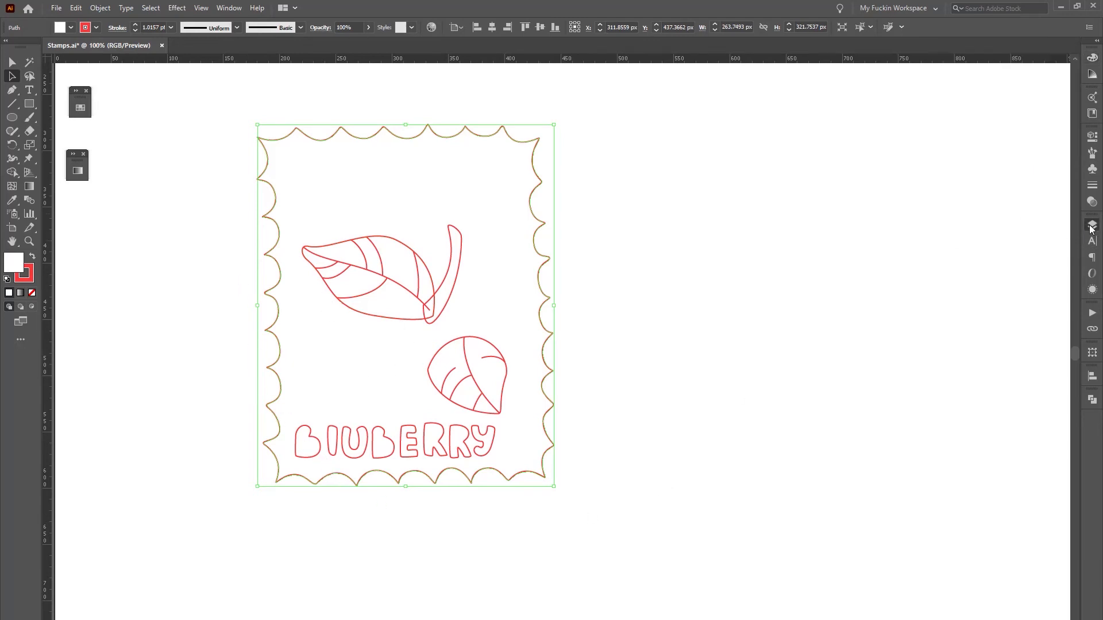
{"action": "left_click", "coordinate": [979, 238]}
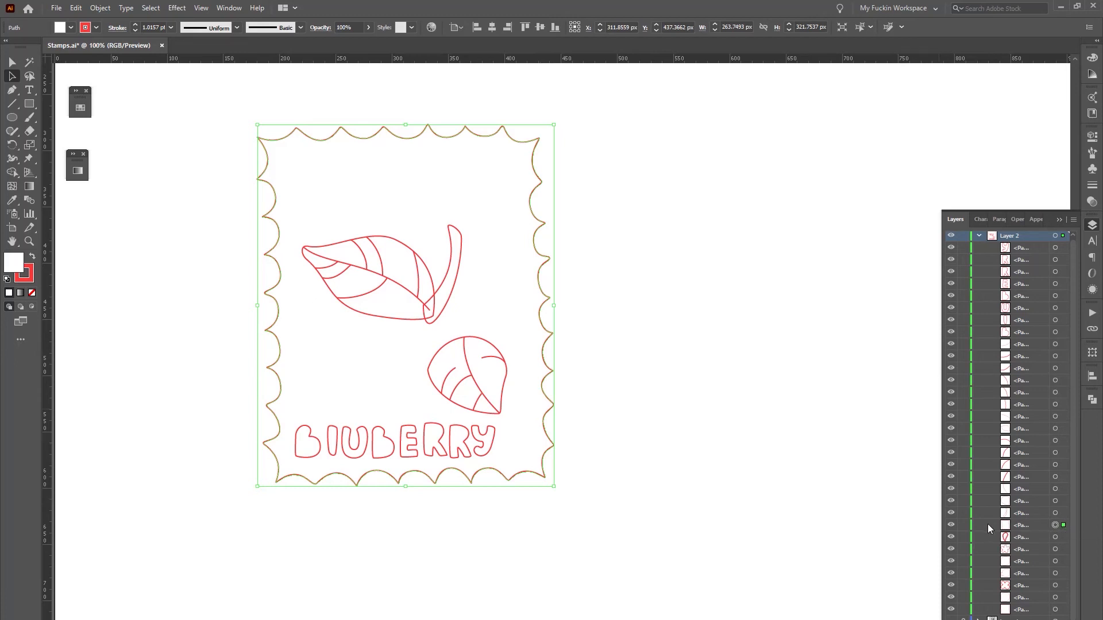
{"action": "left_click", "coordinate": [951, 527]}
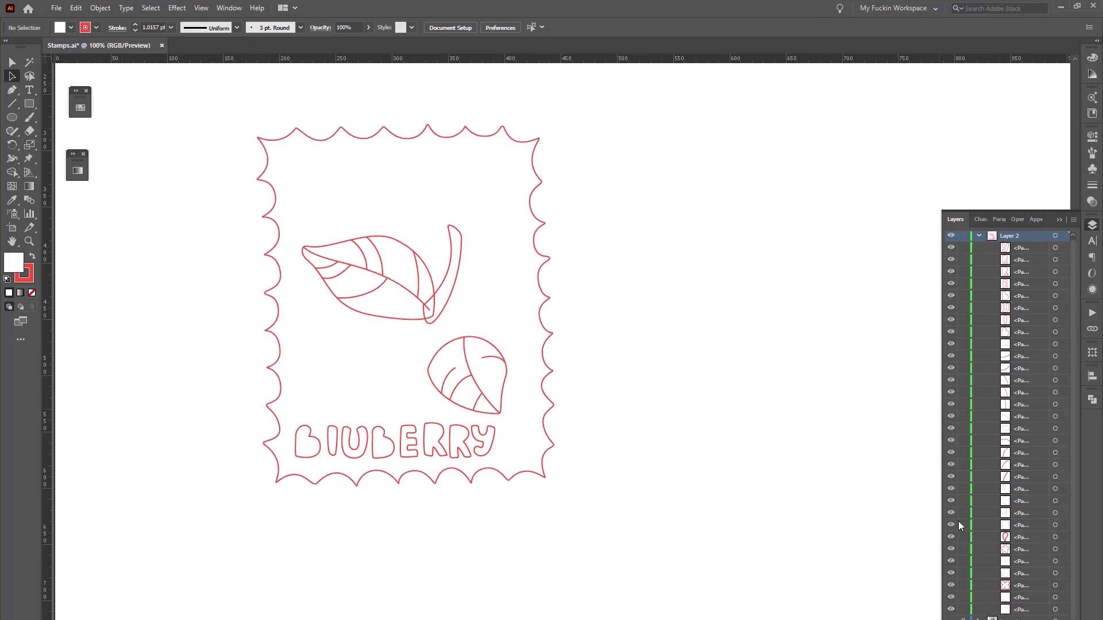
- Send the scalloped border to the back of the stacking order, behind all the other stamp shapes
{"action": "left_click", "coordinate": [543, 350]}
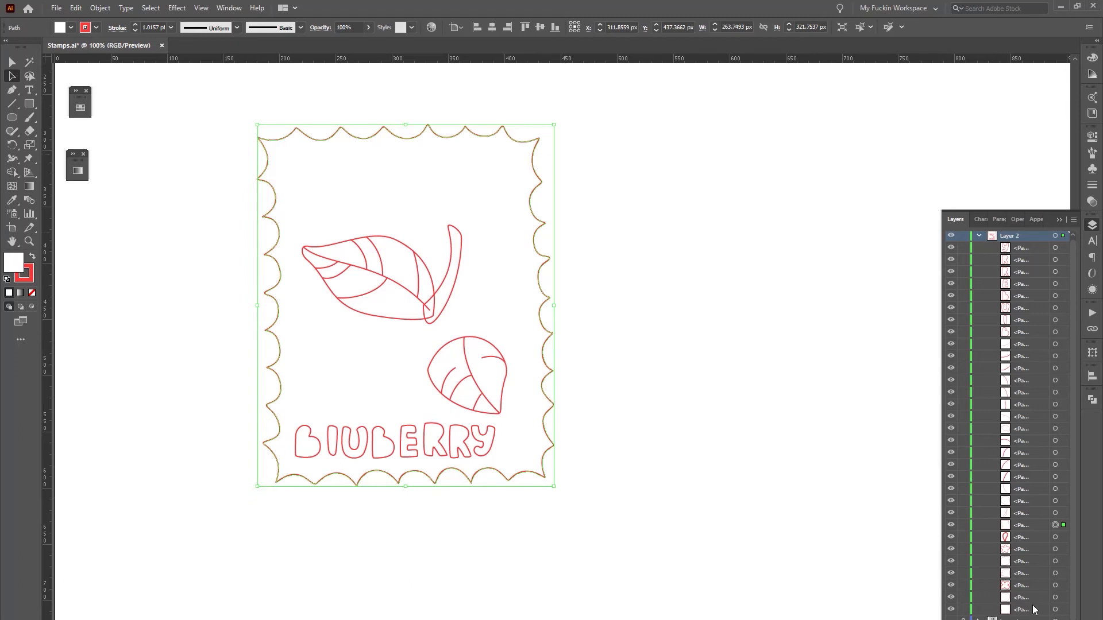
{"action": "left_click_drag", "start_coordinate": [1034, 527], "coordinate": [1031, 618]}
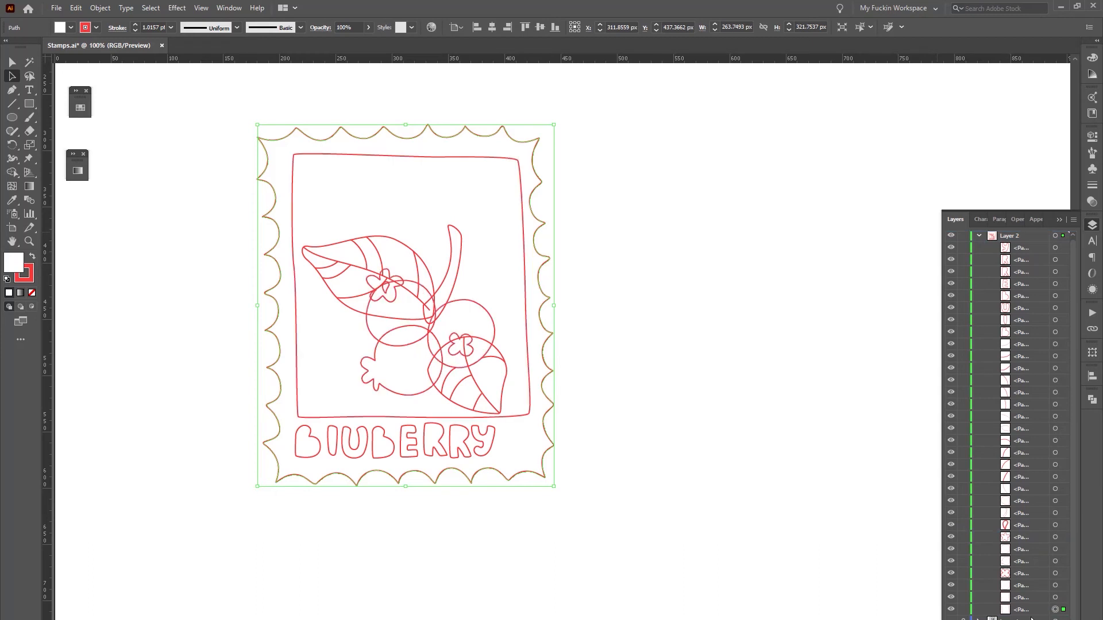
{"action": "key", "text": "ctrl+z"}
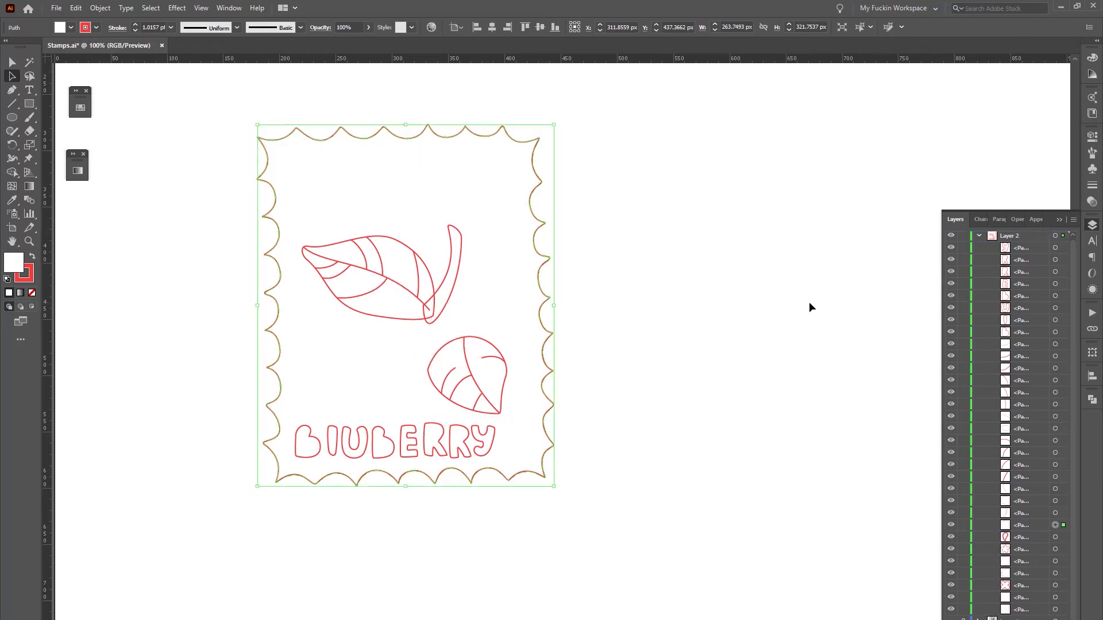
{"action": "key", "text": "ctrl+shift+bracketleft"}
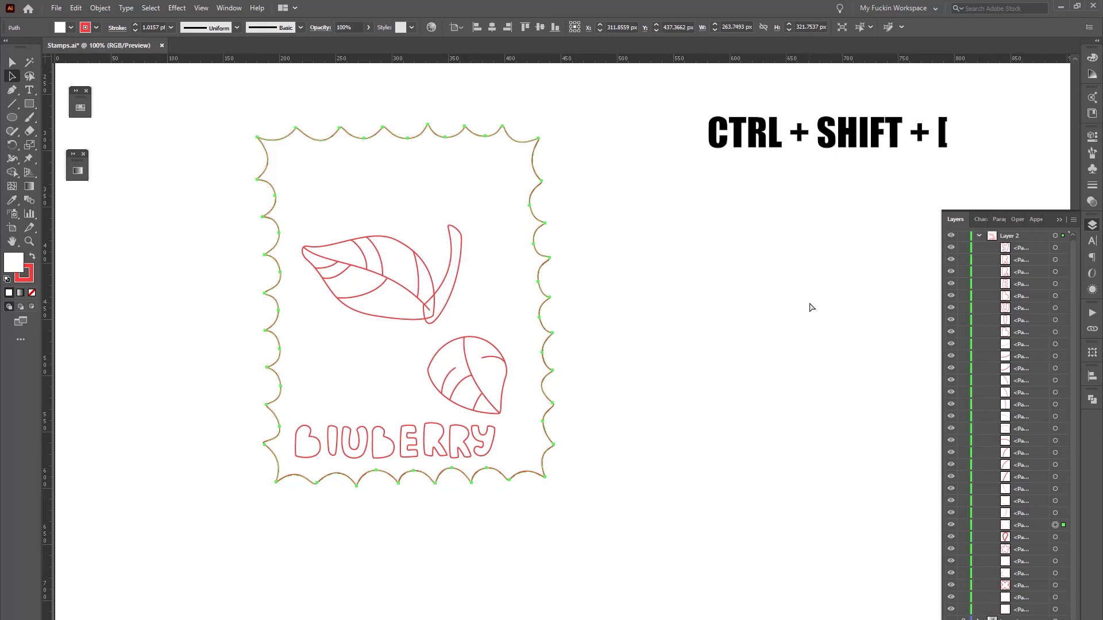
{"action": "key", "text": "ctrl+shift+bracketleft"}
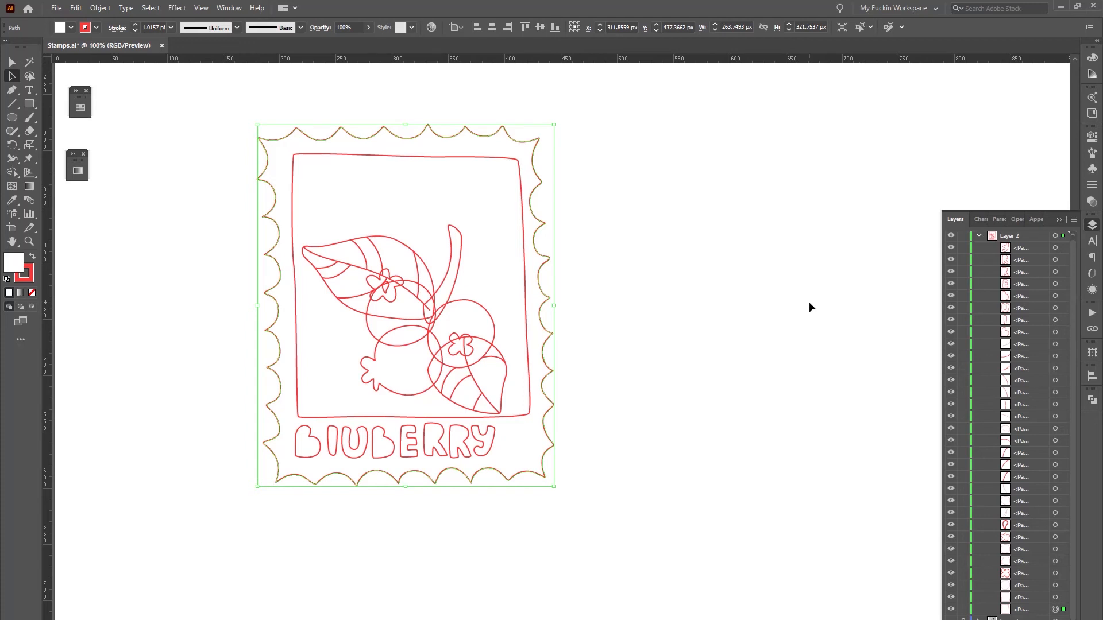
- Select the berries, their flower-shaped crowns, both leaf outlines and the stem, and fill them with white
{"action": "left_click", "coordinate": [493, 313]}
{"action": "left_click", "coordinate": [490, 314]}
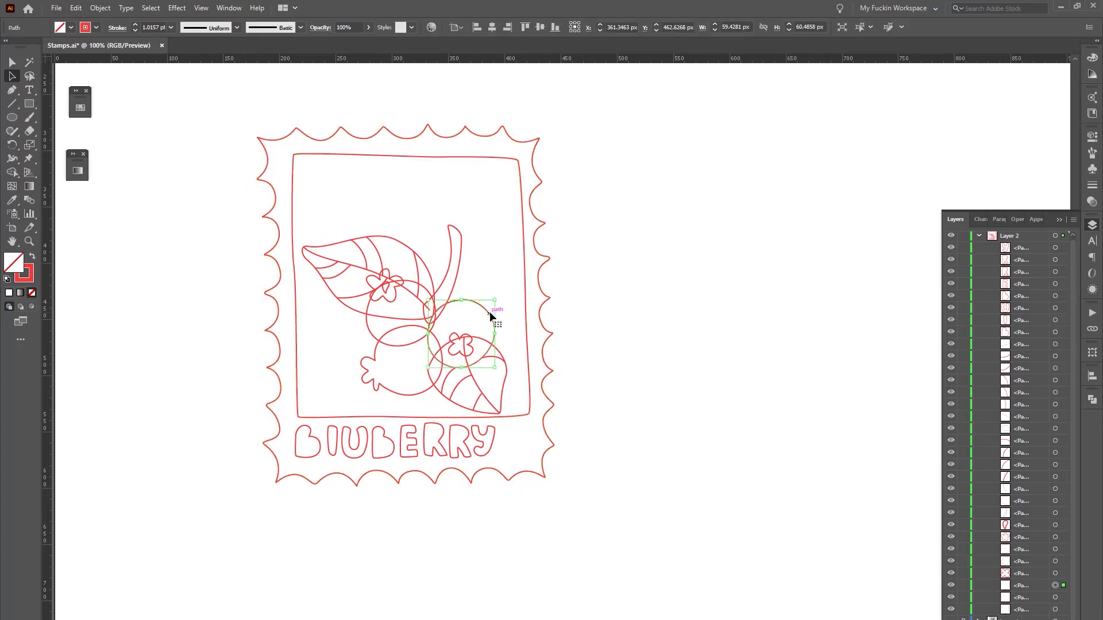
{"action": "left_click", "coordinate": [504, 374], "text": "shift"}
{"action": "left_click", "coordinate": [451, 248], "text": "shift"}
{"action": "left_click", "coordinate": [400, 276], "text": "shift"}
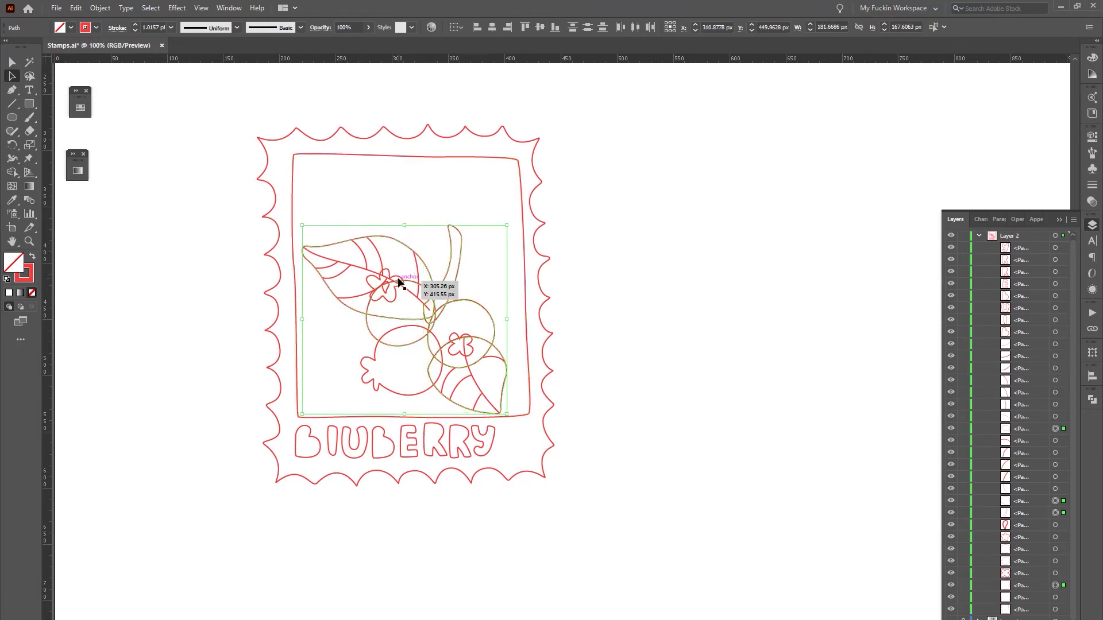
{"action": "left_click", "coordinate": [389, 288], "text": "shift"}
{"action": "left_click", "coordinate": [388, 288], "text": "shift"}
{"action": "left_click", "coordinate": [409, 281], "text": "shift"}
{"action": "left_click", "coordinate": [389, 394], "text": "shift"}
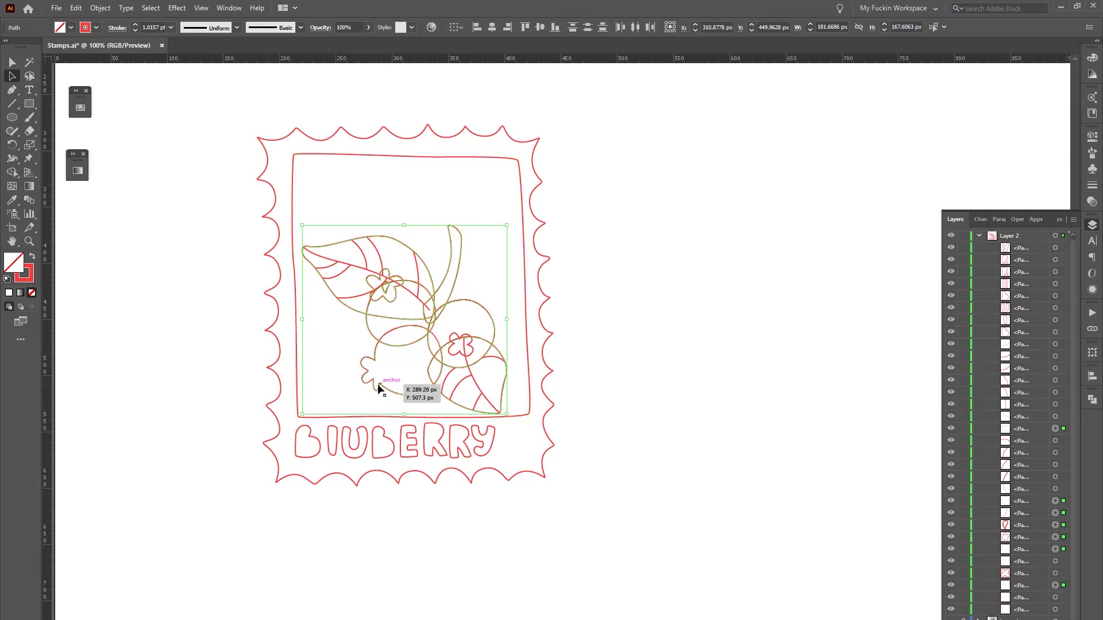
{"action": "left_click", "coordinate": [455, 354], "text": "shift"}
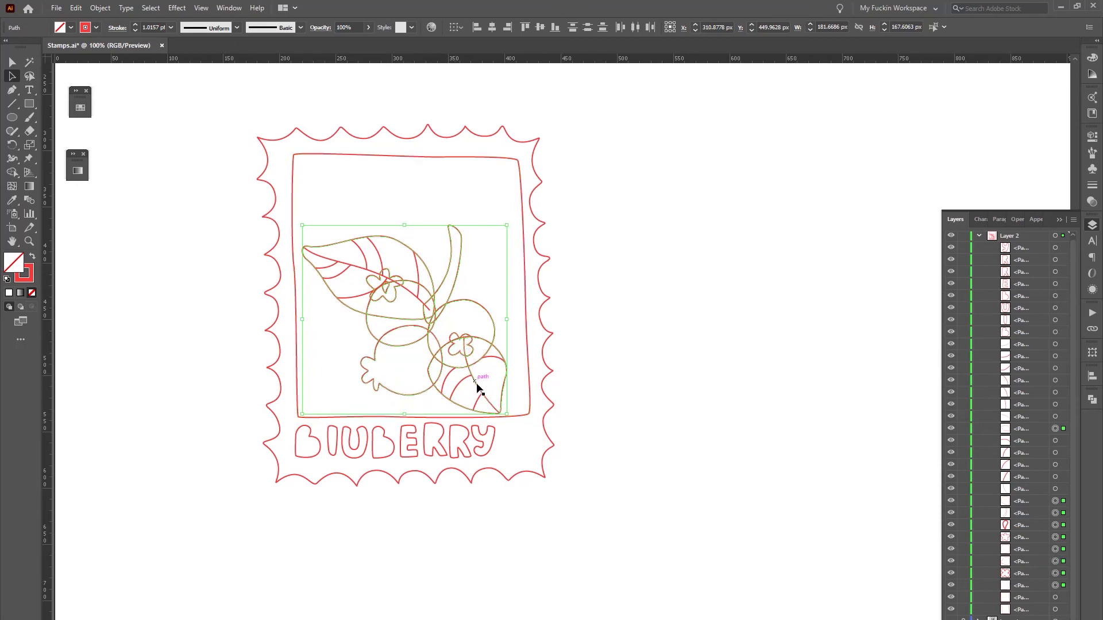
{"action": "double_click", "coordinate": [16, 263]}
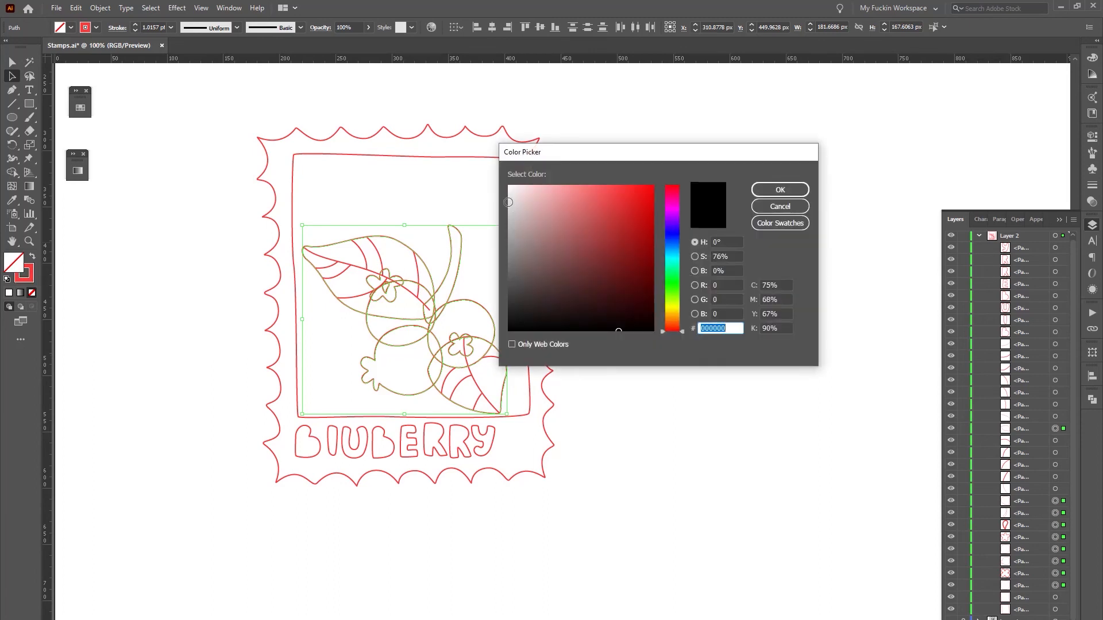
{"action": "left_click_drag", "start_coordinate": [509, 205], "coordinate": [497, 175]}
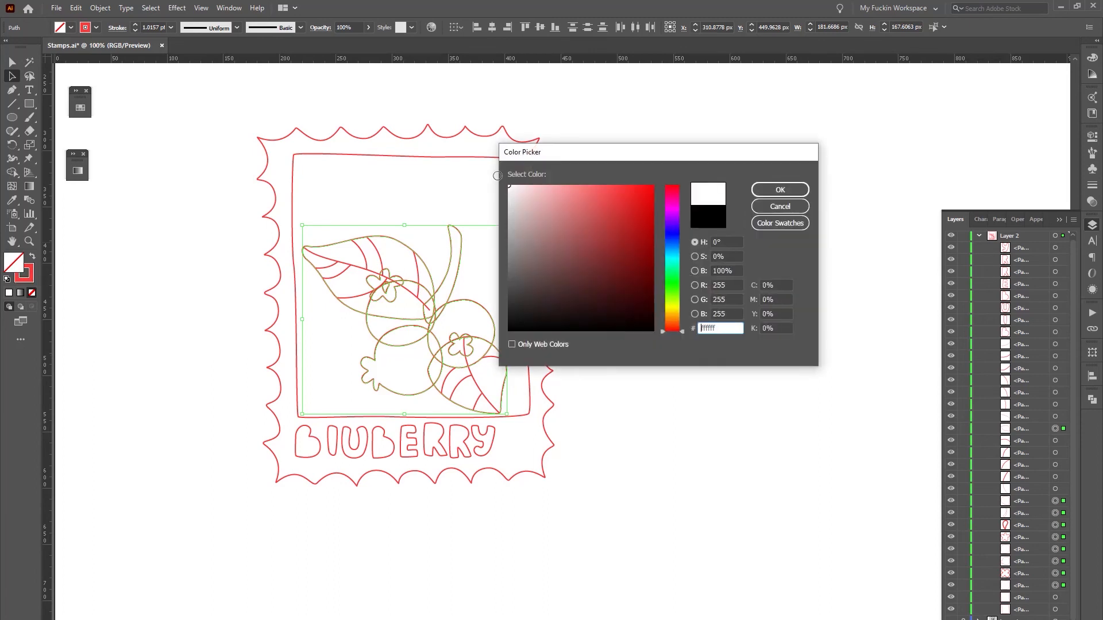
{"action": "left_click", "coordinate": [768, 190]}
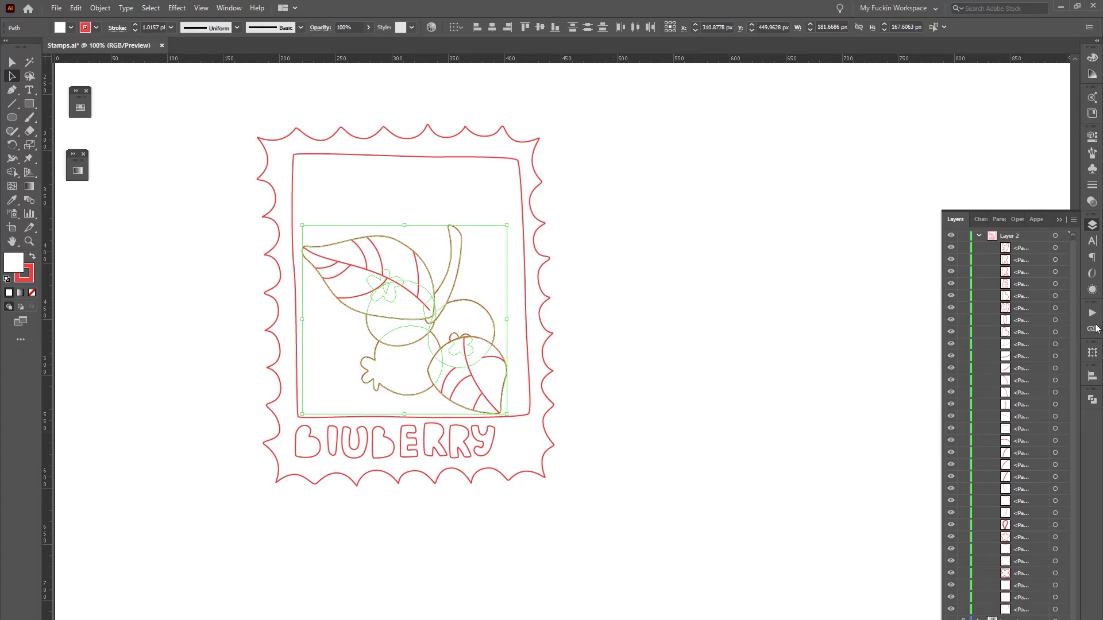
{"action": "left_click", "coordinate": [867, 276]}
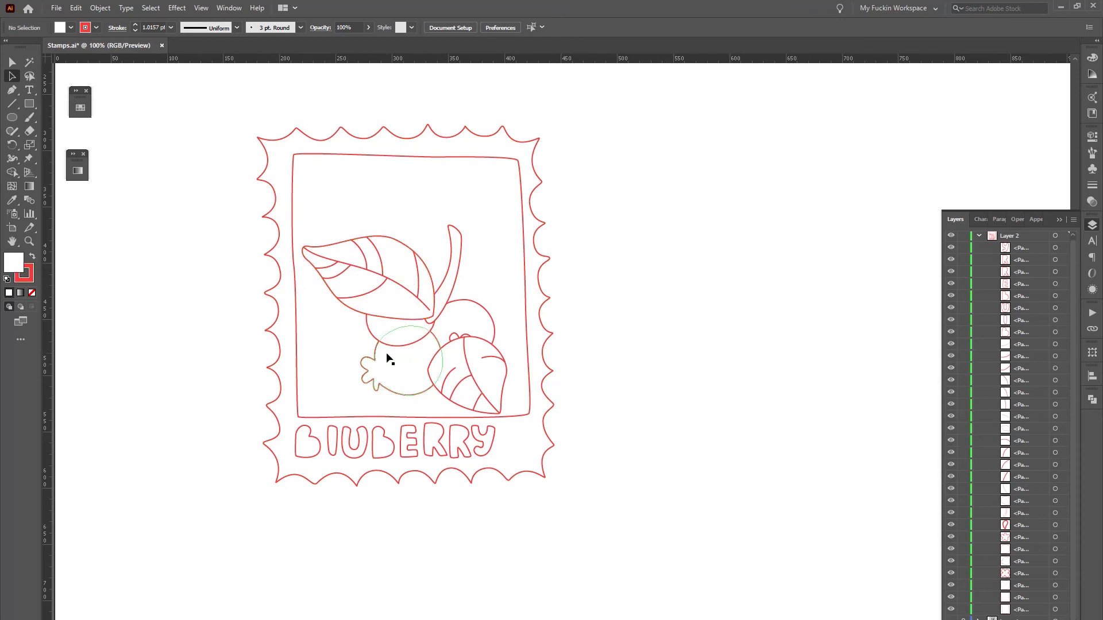
- Send the upper leaf outline to the back, and bring it forward until it sits just in front of the border and inner frame
{"action": "left_click", "coordinate": [404, 264]}
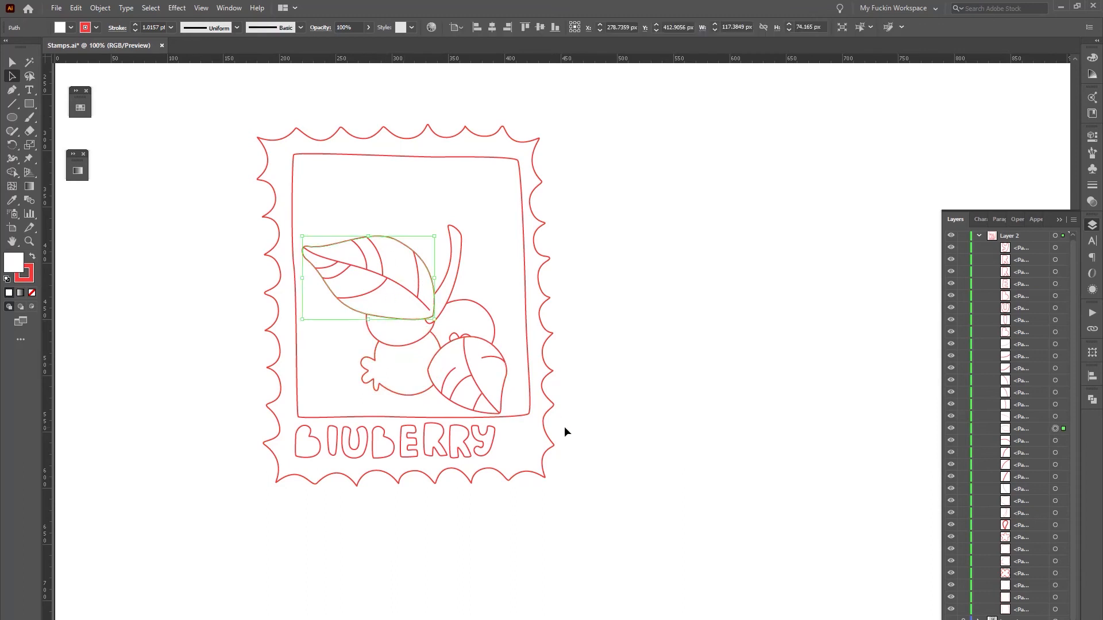
{"action": "key", "text": "ctrl+shift+bracketleft"}
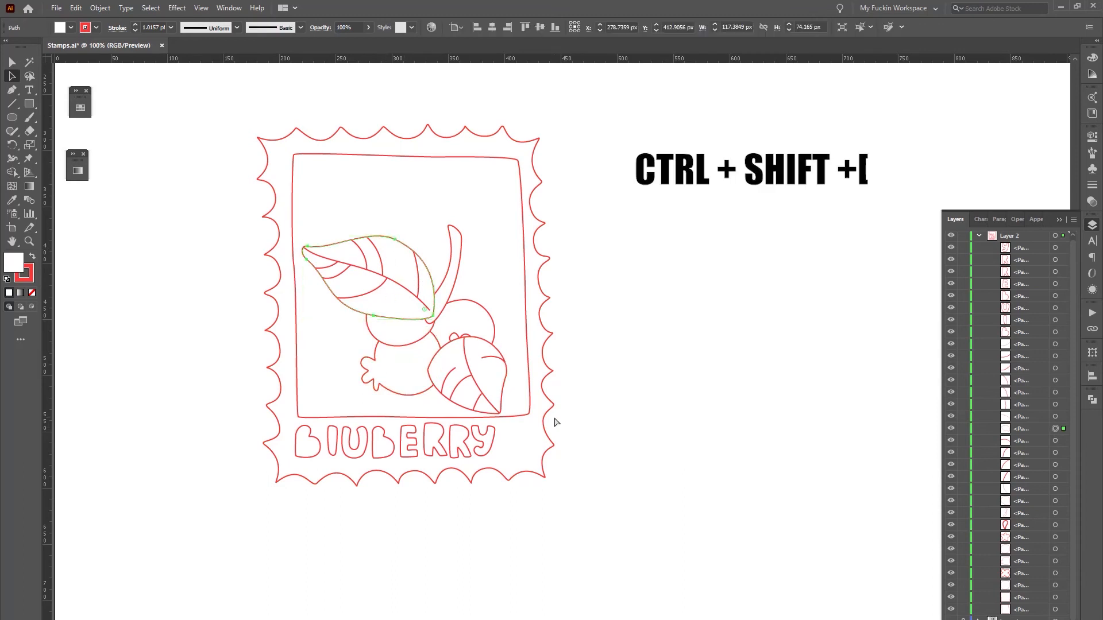
{"action": "key", "text": "ctrl+shift+bracketleft"}
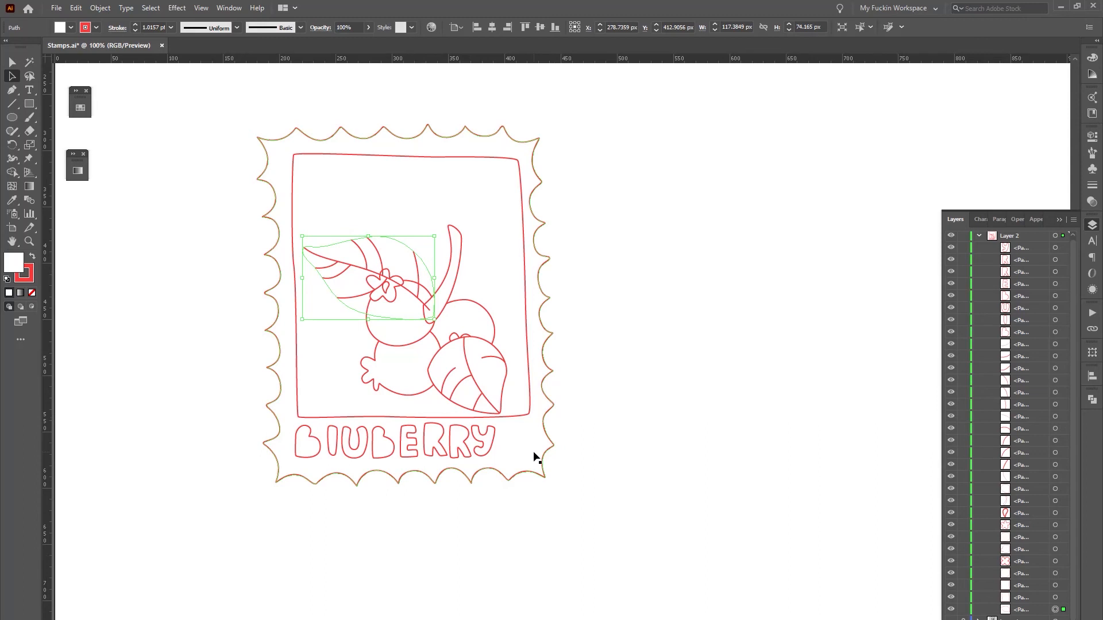
{"action": "key", "text": "ctrl+bracketright"}
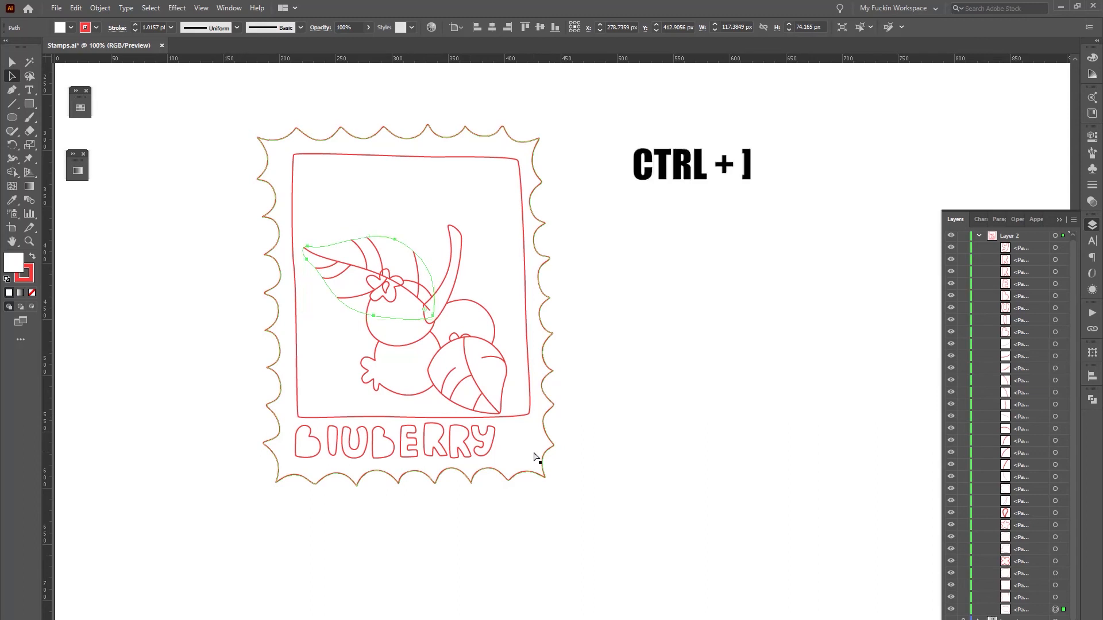
{"action": "key", "text": "ctrl+bracketright"}
{"action": "key", "text": "ctrl+bracketright"}
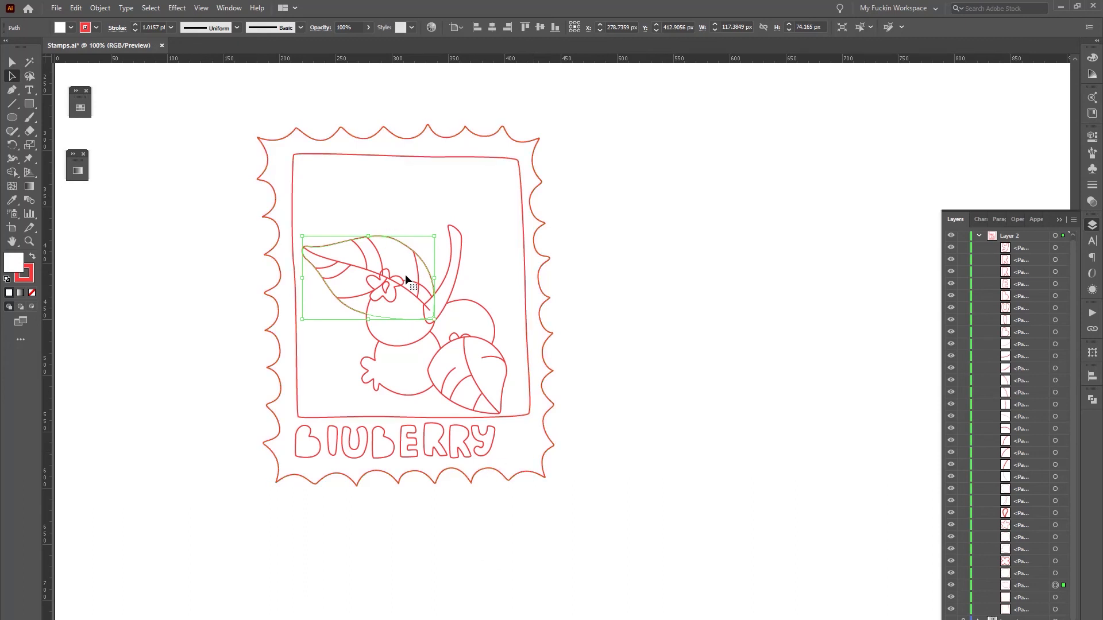
- Select the upper leaf's midrib and its three longest veins, and send them backward until they sit behind the upper berry and its flower
{"action": "left_click", "coordinate": [410, 290]}
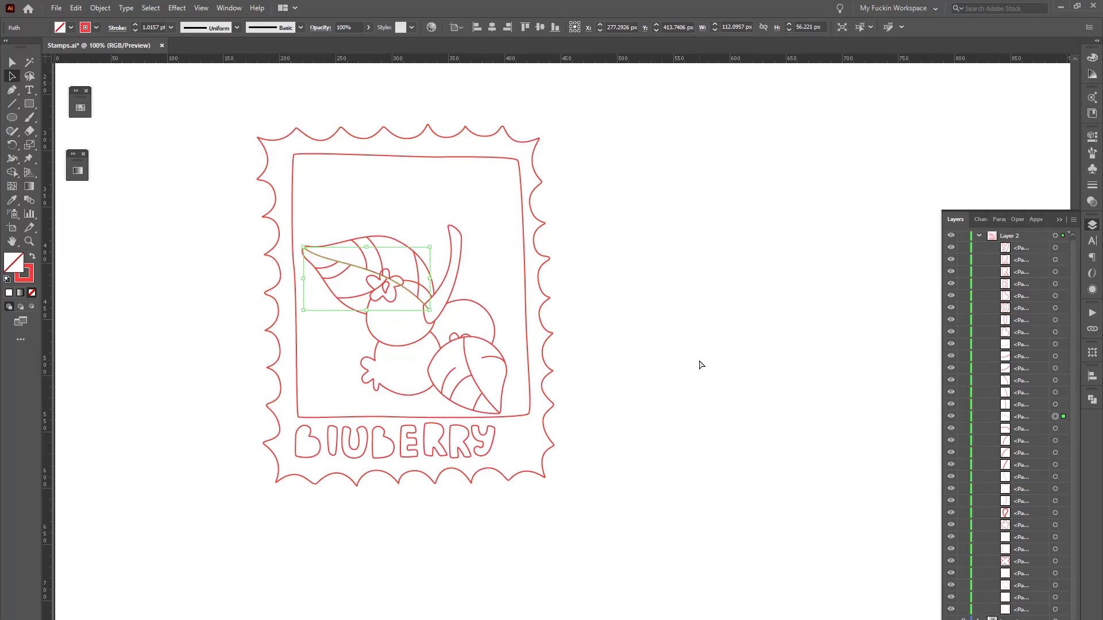
{"action": "key", "text": "ctrl+="}
{"action": "key", "text": "ctrl+="}
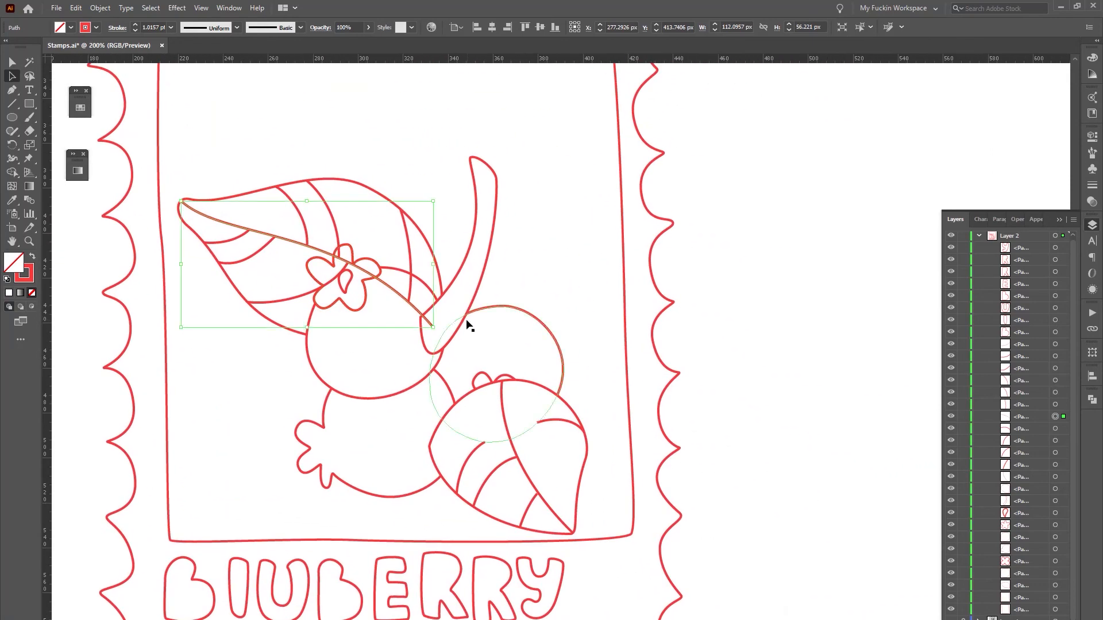
{"action": "left_click", "coordinate": [409, 256], "text": "shift"}
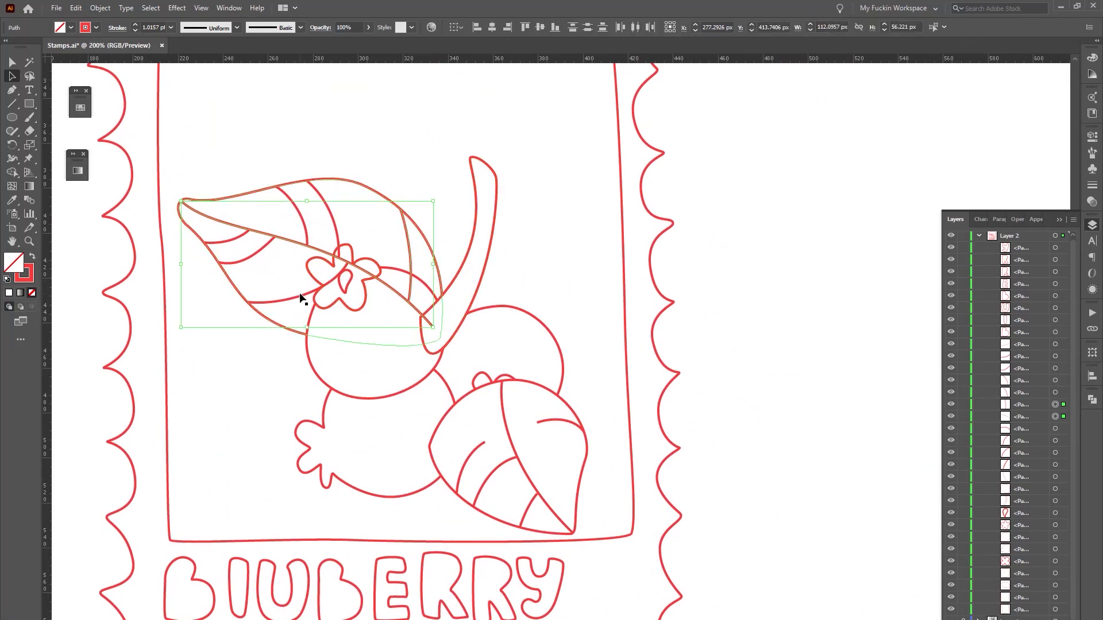
{"action": "left_click", "coordinate": [303, 296], "text": "shift"}
{"action": "left_click", "coordinate": [332, 216], "text": "shift"}
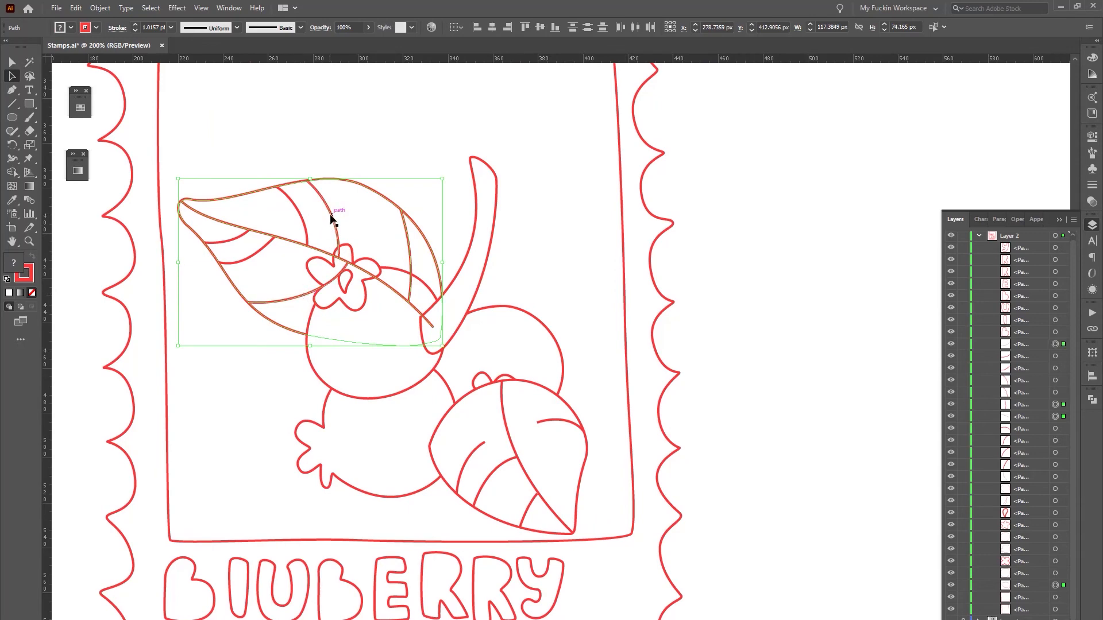
{"action": "left_click", "coordinate": [389, 251], "text": "shift"}
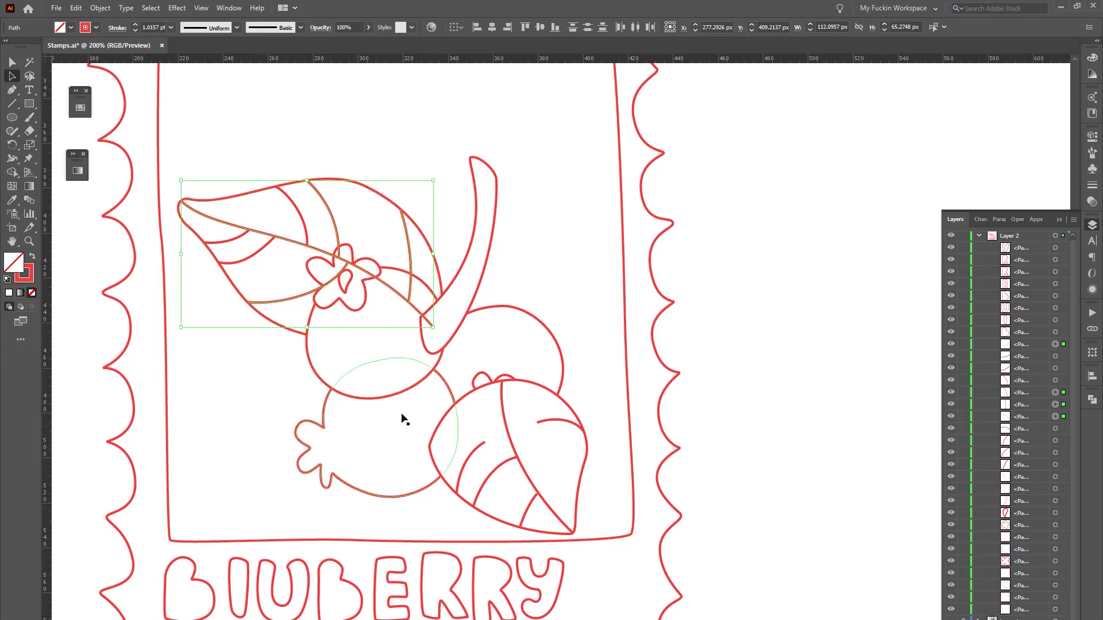
{"action": "key", "text": "ctrl+bracketleft"}
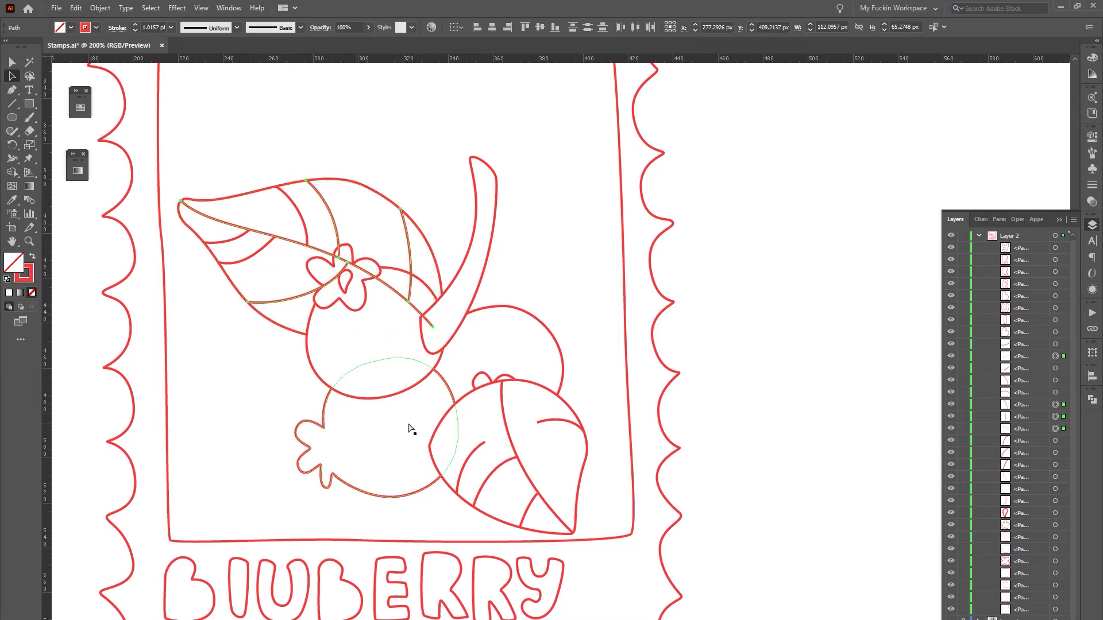
{"action": "key", "text": "ctrl+bracketleft"}
{"action": "key", "text": "ctrl+bracketleft"}
{"action": "key", "text": "ctrl+bracketleft"}
{"action": "key", "text": "ctrl+bracketleft"}
{"action": "key", "text": "ctrl+bracketleft"}
{"action": "key", "text": "ctrl+bracketleft"}
{"action": "key", "text": "ctrl+bracketleft"}
{"action": "key", "text": "ctrl+bracketleft"}
{"action": "key", "text": "ctrl+bracketleft"}
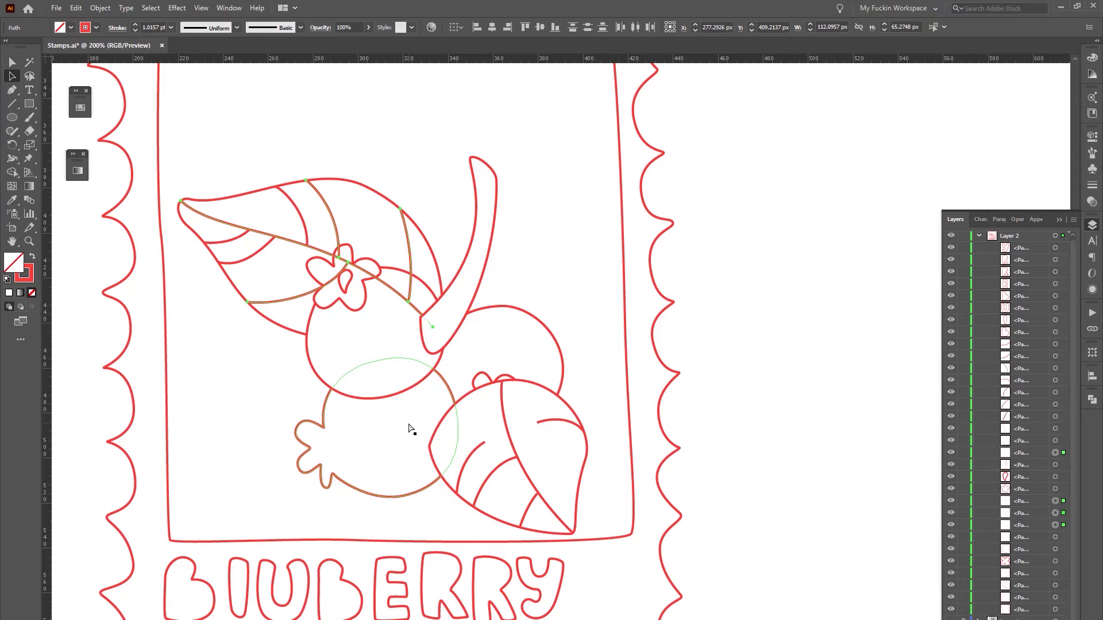
{"action": "key", "text": "ctrl+bracketleft"}
{"action": "key", "text": "ctrl+bracketleft"}
{"action": "key", "text": "ctrl+bracketleft"}
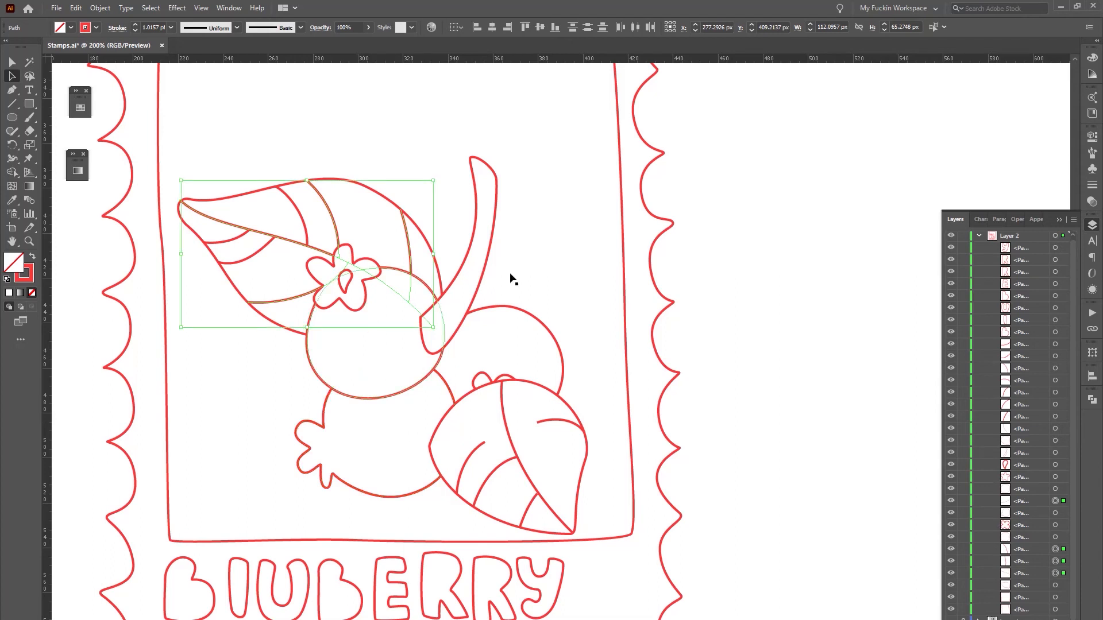
{"action": "key", "text": "ctrl+shift+a"}
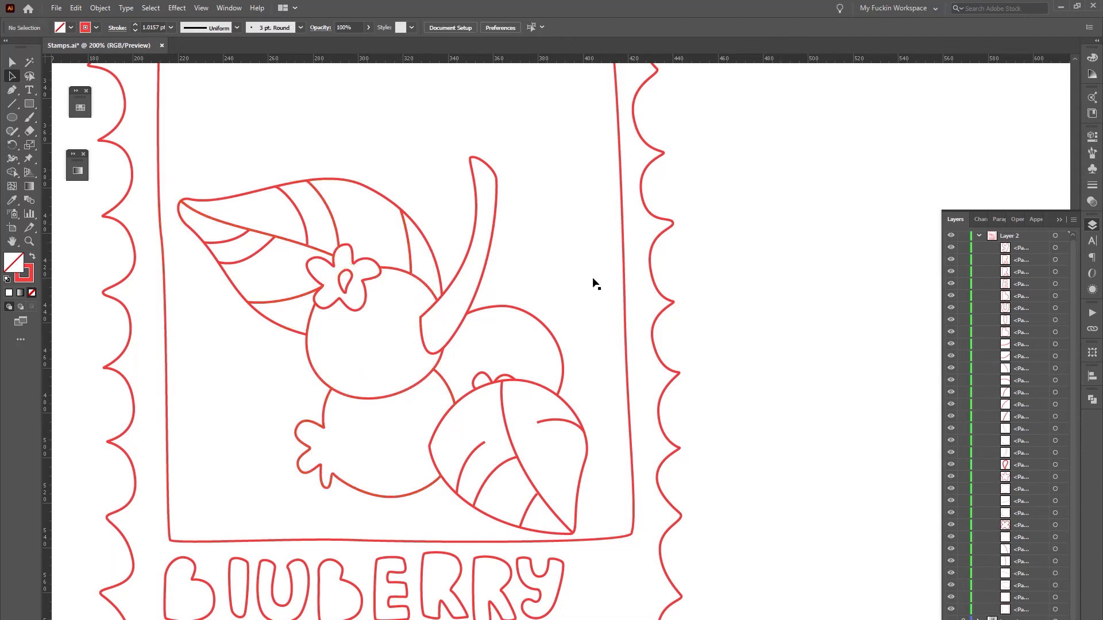
- Send the stem to the back, and bring it forward until it sits just in front of the scalloped border and inner frame
{"action": "left_click", "coordinate": [459, 288]}
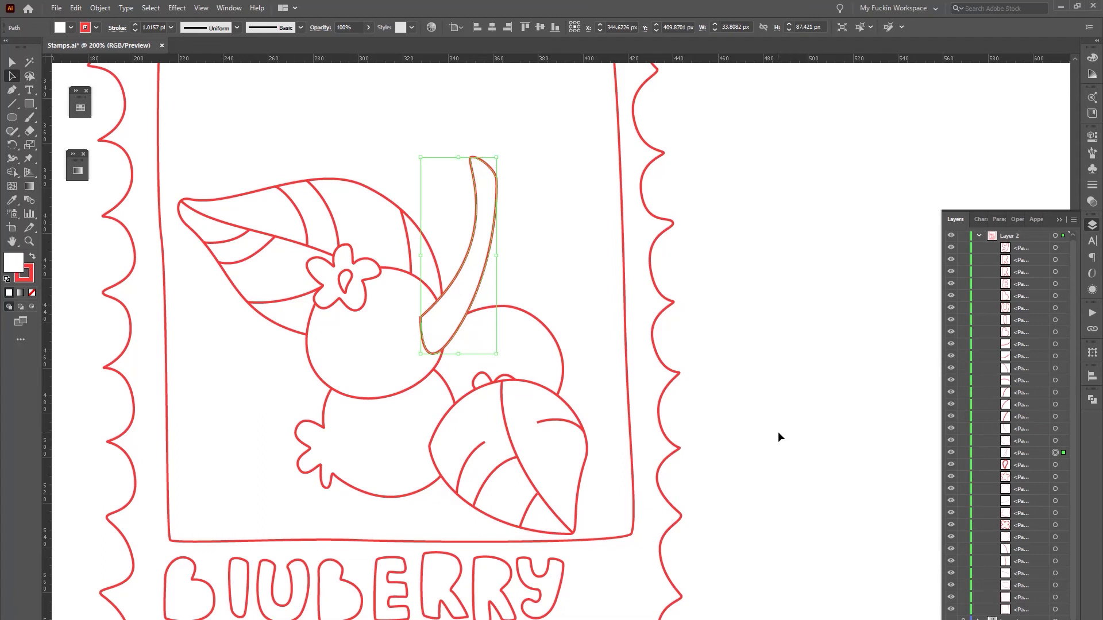
{"action": "key", "text": "a"}
{"action": "key", "text": "v"}
{"action": "key", "text": "a"}
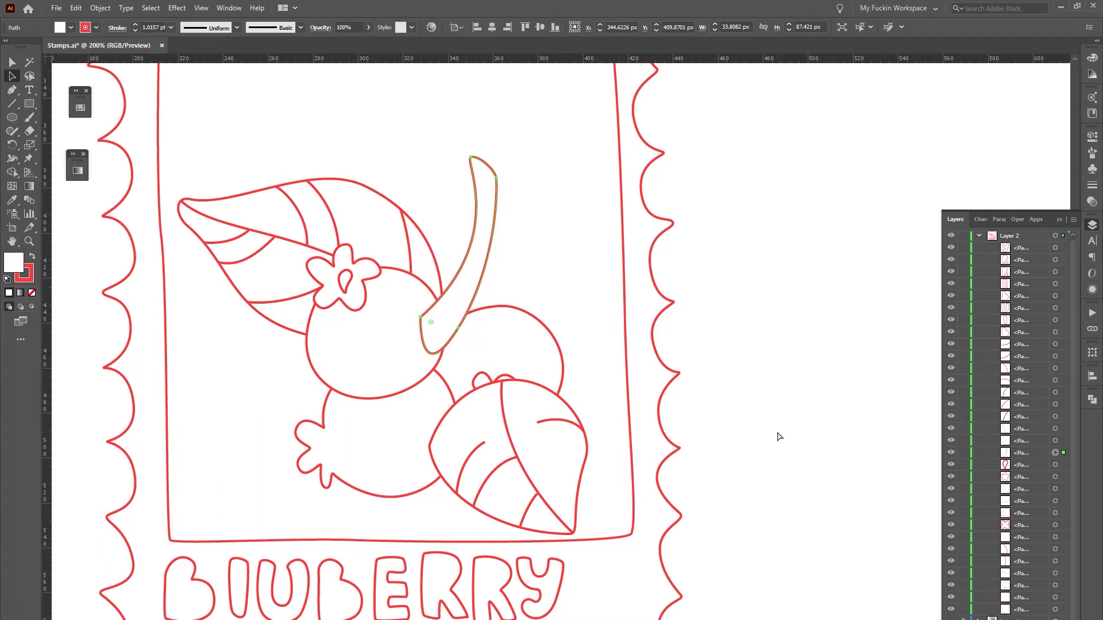
{"action": "key", "text": "ctrl+shift+bracketleft"}
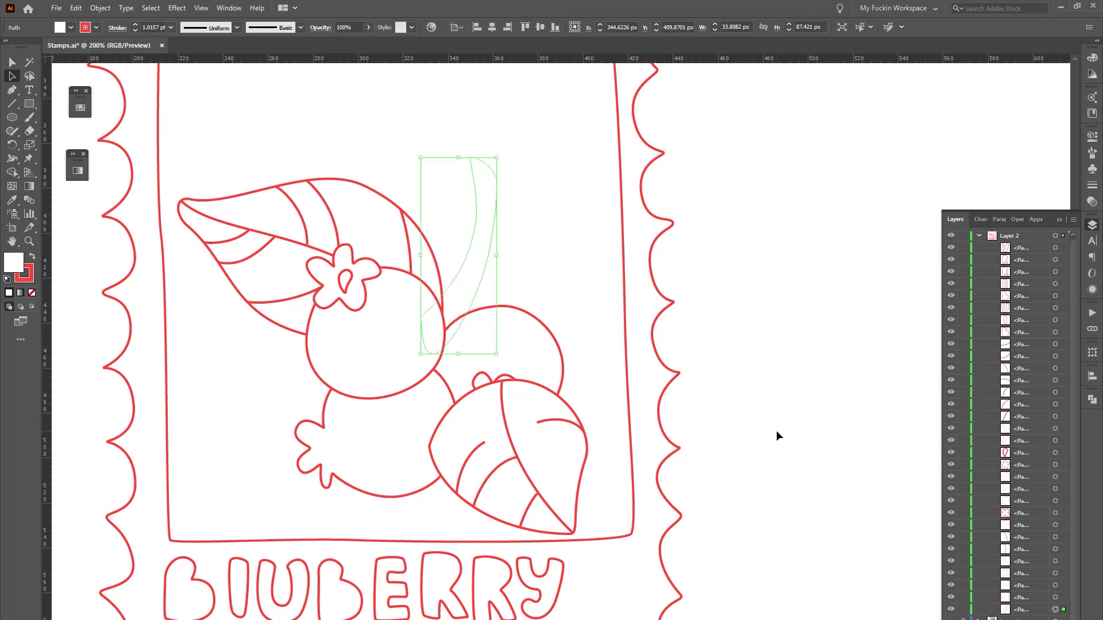
{"action": "key", "text": "a"}
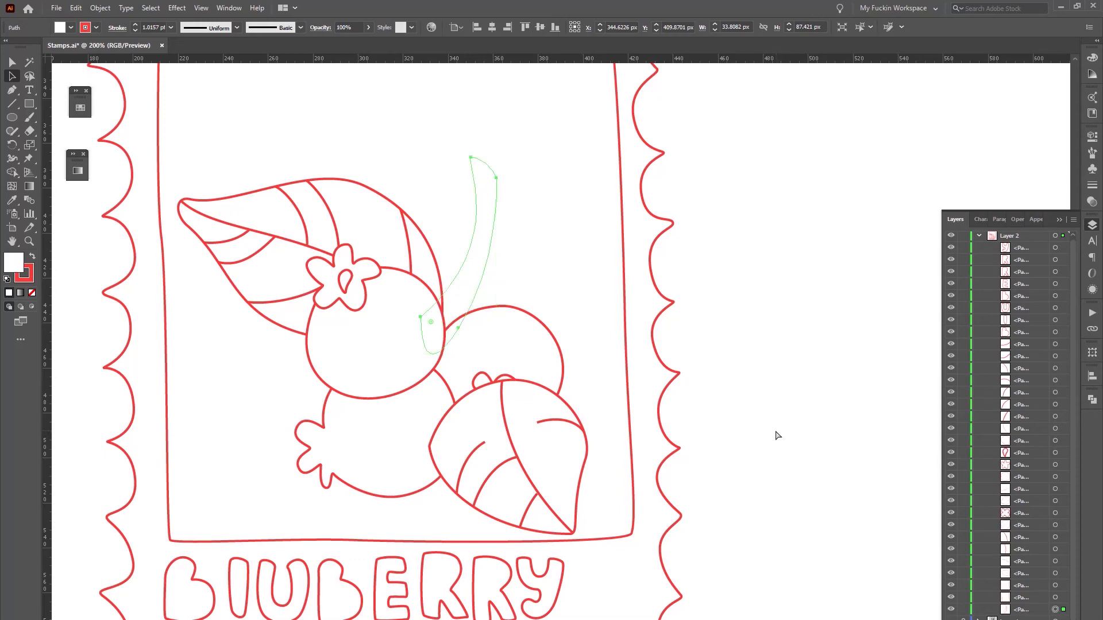
{"action": "key", "text": "ctrl+bracketright"}
{"action": "key", "text": "ctrl+bracketright"}
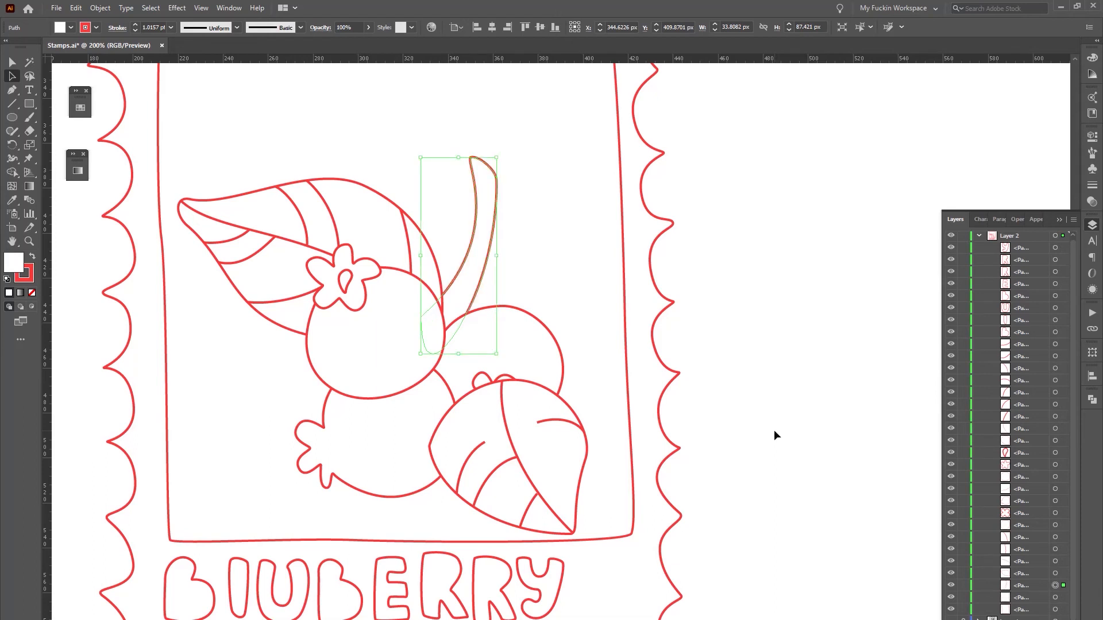
- Select the lower leaf outline with its veins, send them to the back, and bring them forward in front of the border, frame and stem
{"action": "scroll", "coordinate": [738, 313], "scroll_direction": "down", "scroll_amount": 2}
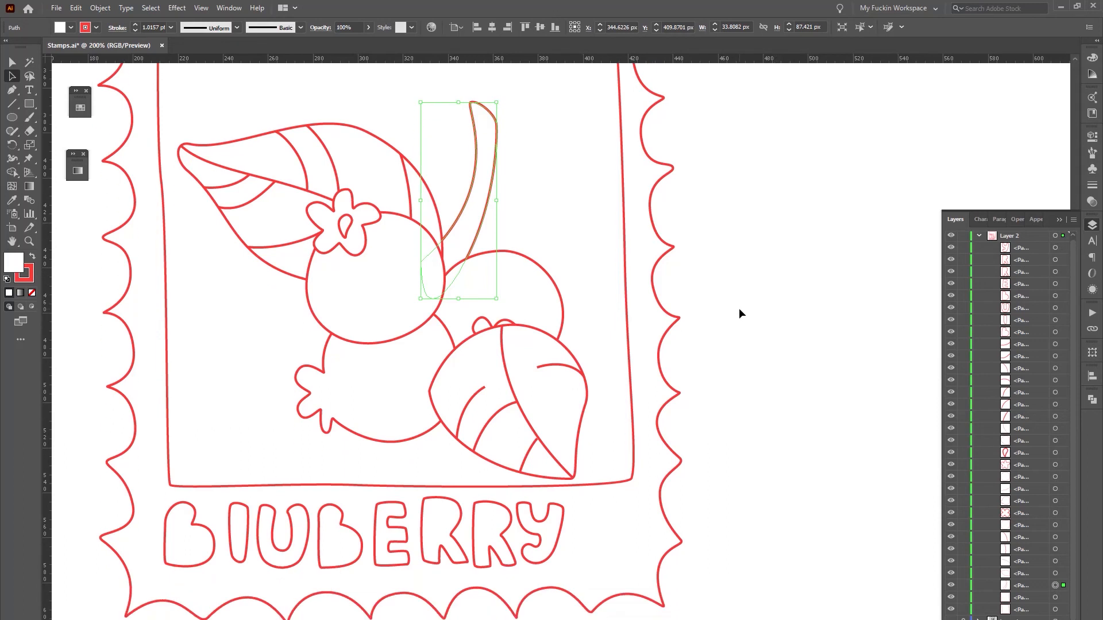
{"action": "scroll", "coordinate": [734, 313], "scroll_direction": "down", "scroll_amount": 2}
{"action": "left_click", "coordinate": [545, 340]}
{"action": "left_click", "coordinate": [542, 297], "text": "shift"}
{"action": "left_click", "coordinate": [507, 306], "text": "shift"}
{"action": "left_click", "coordinate": [480, 323], "text": "shift"}
{"action": "left_click", "coordinate": [533, 384], "text": "shift"}
{"action": "left_click", "coordinate": [529, 381], "text": "shift"}
{"action": "key", "text": "a"}
{"action": "key", "text": "ctrl+shift+["}
{"action": "key", "text": "ctrl+]"}
{"action": "key", "text": "ctrl+]"}
{"action": "key", "text": "ctrl+]"}
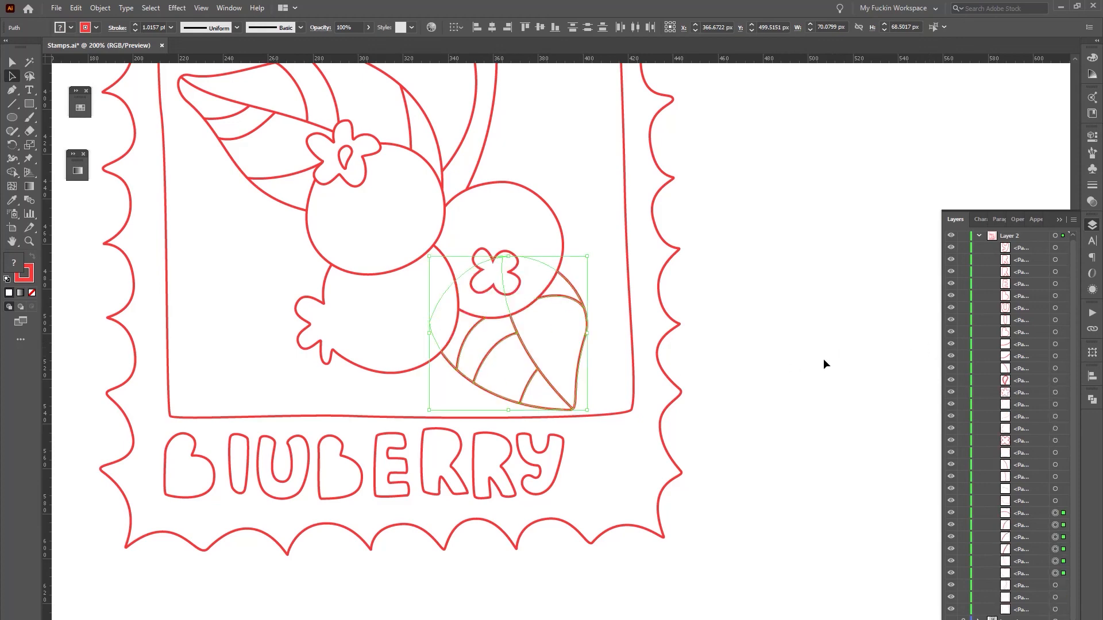
{"action": "left_click", "coordinate": [800, 433]}
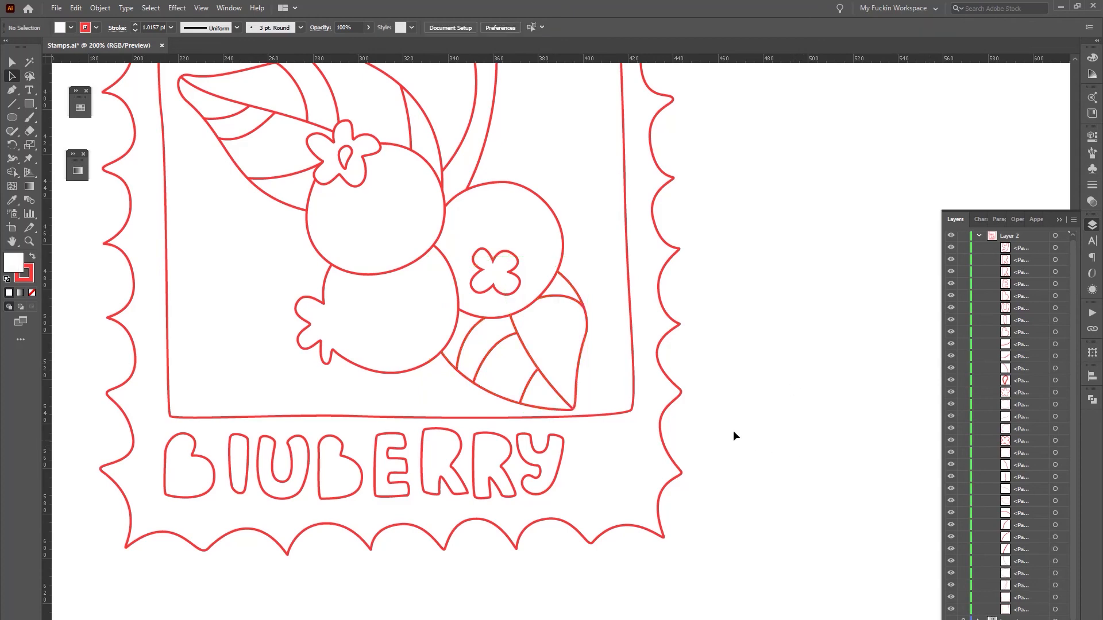
- Bring the berry next to the lower leaf and its four-lobed crown to the front of the stacking order
{"action": "left_click", "coordinate": [511, 210]}
{"action": "left_click", "coordinate": [518, 272], "text": "shift"}
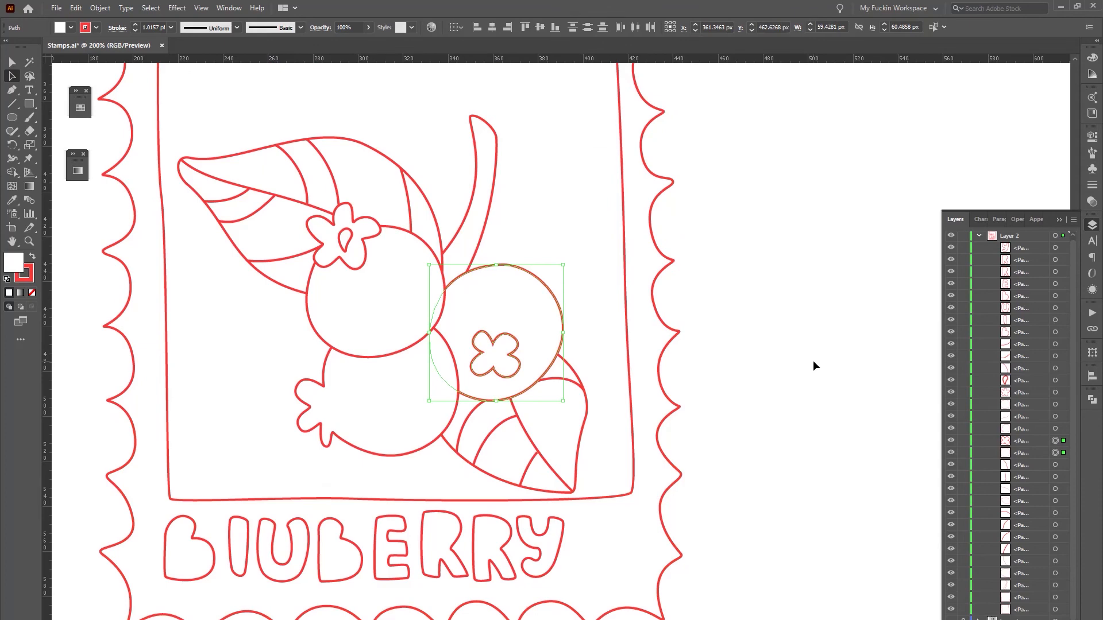
{"action": "key", "text": "ctrl"}
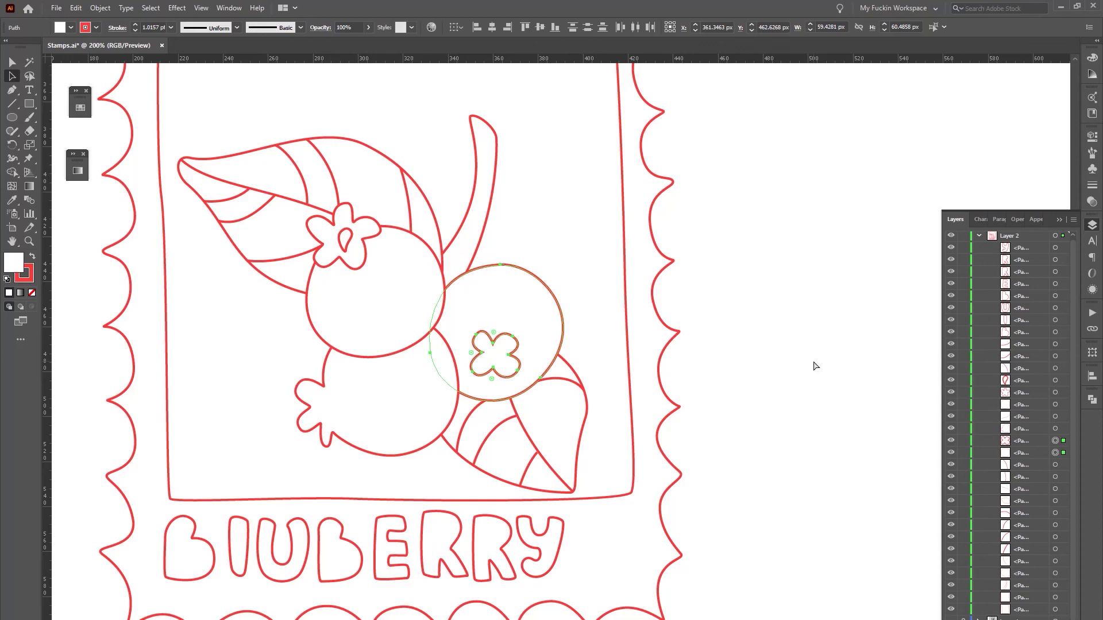
{"action": "key", "text": "ctrl+shift+bracketright"}
{"action": "key", "text": "ctrl+1"}
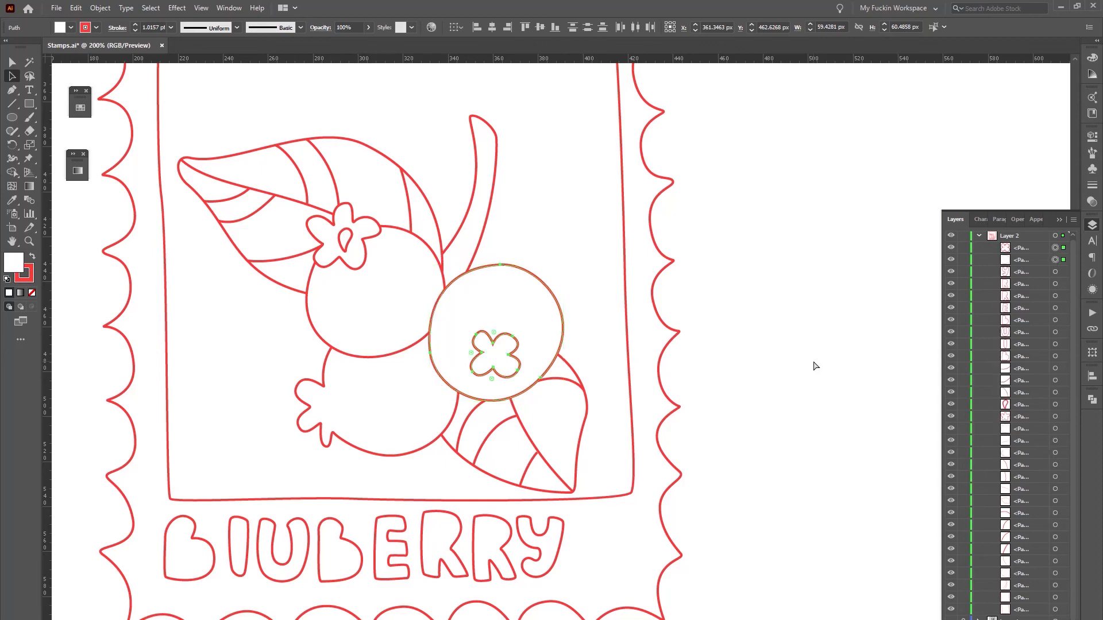
{"action": "key", "text": "ctrl+shift+a"}
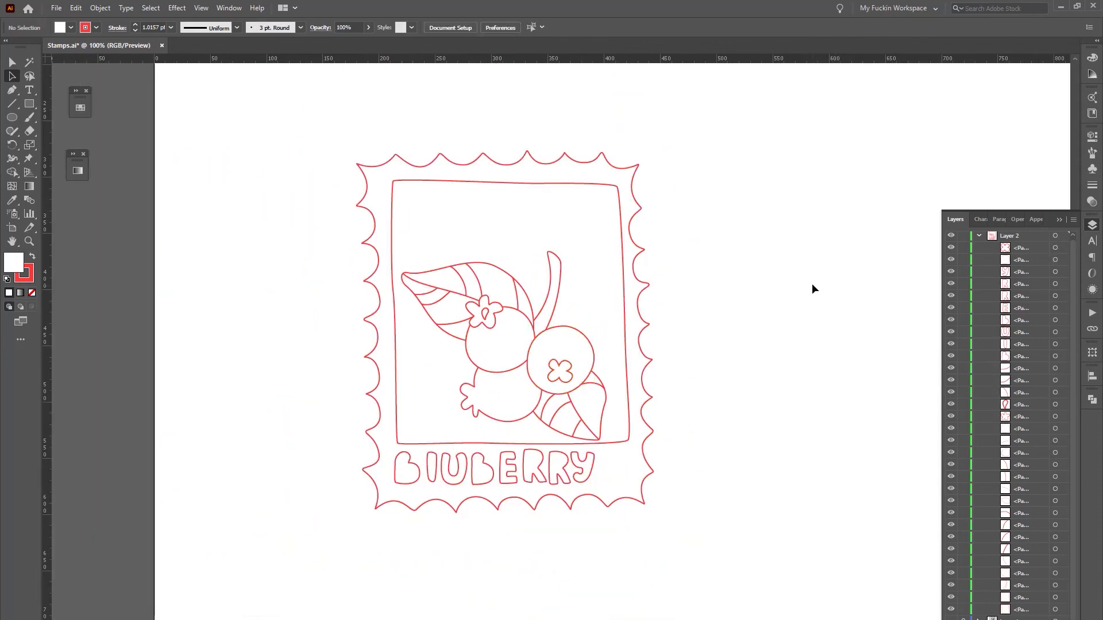
- Nudge individual letters of the lettering below the frame to even out their spacing
{"action": "key", "text": "ctrl+equal"}
{"action": "scroll", "coordinate": [632, 443], "scroll_direction": "down", "scroll_amount": 4}
{"action": "left_click_drag", "start_coordinate": [602, 433], "coordinate": [514, 434]}
{"action": "left_click", "coordinate": [456, 445]}
{"action": "left_click_drag", "start_coordinate": [405, 453], "coordinate": [404, 454]}
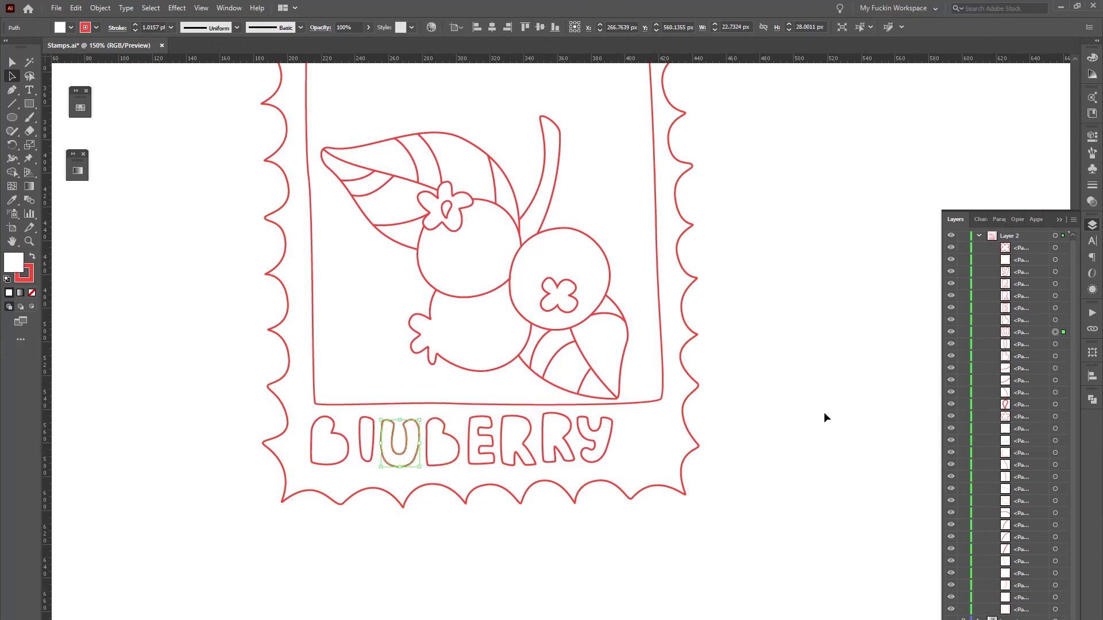
{"action": "left_click", "coordinate": [824, 413]}
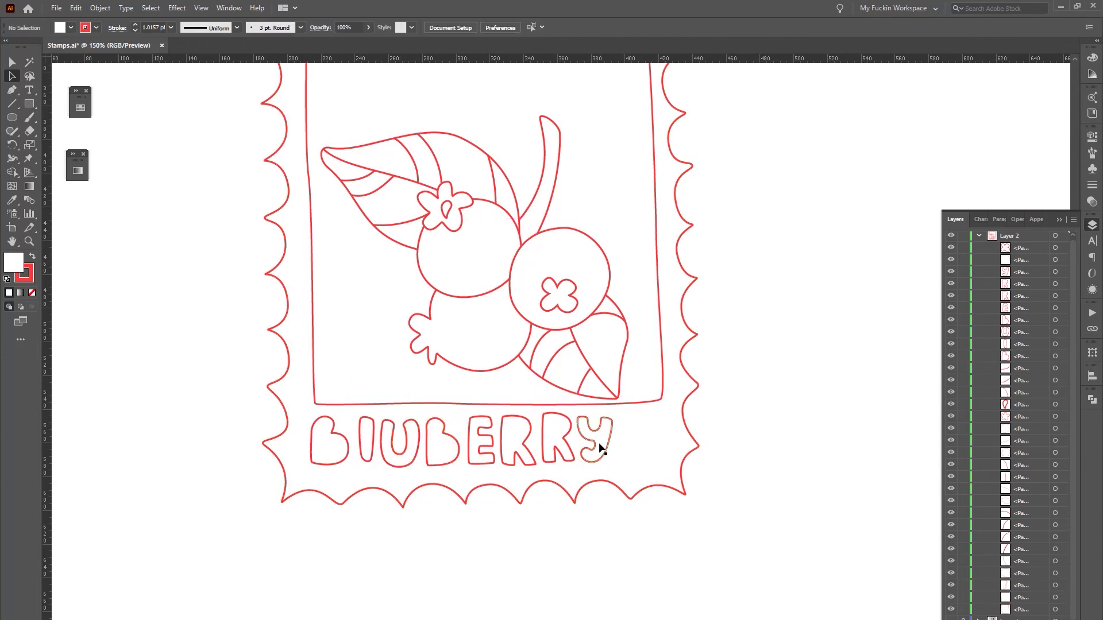
{"action": "left_click", "coordinate": [550, 427]}
{"action": "left_click", "coordinate": [853, 419]}
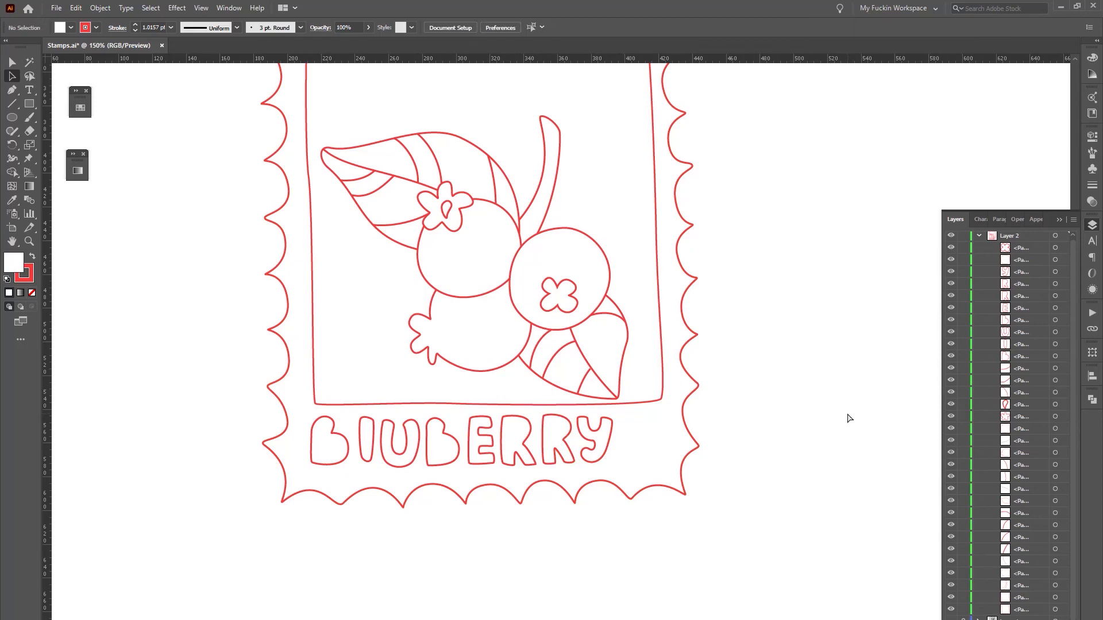
- Select the berries, crowns, leaves and stem without the border, frame and lettering, and move them up about 16 px inside the frame
{"action": "key", "text": "ctrl+minus"}
{"action": "key", "text": "ctrl+minus"}
{"action": "key", "text": "ctrl+equal"}
{"action": "left_click_drag", "start_coordinate": [728, 245], "coordinate": [717, 305]}
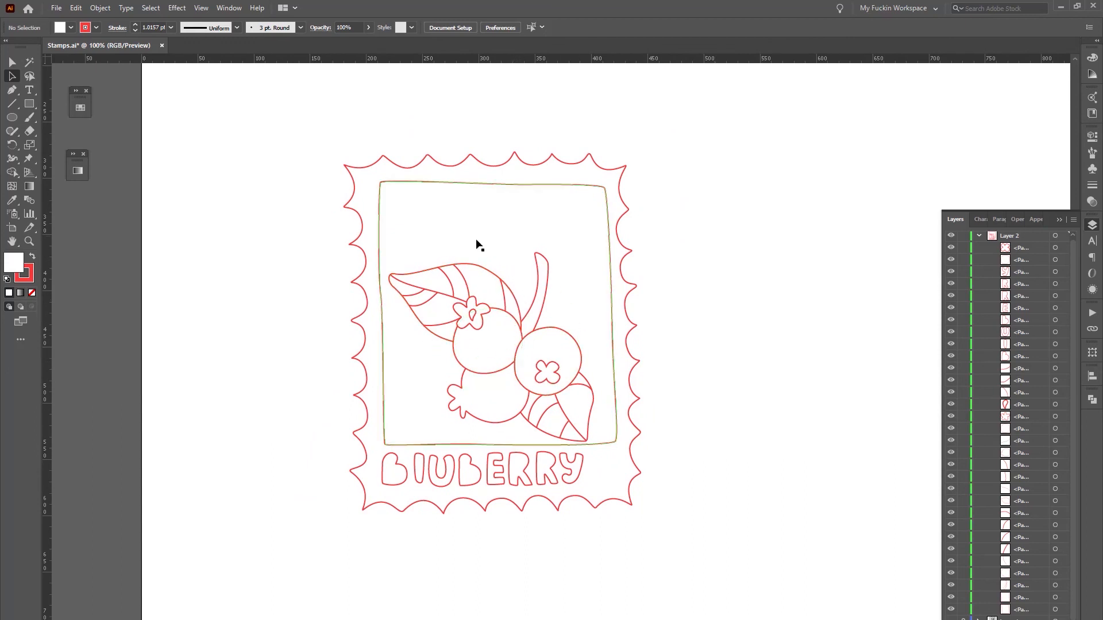
{"action": "left_click_drag", "start_coordinate": [312, 122], "coordinate": [821, 441]}
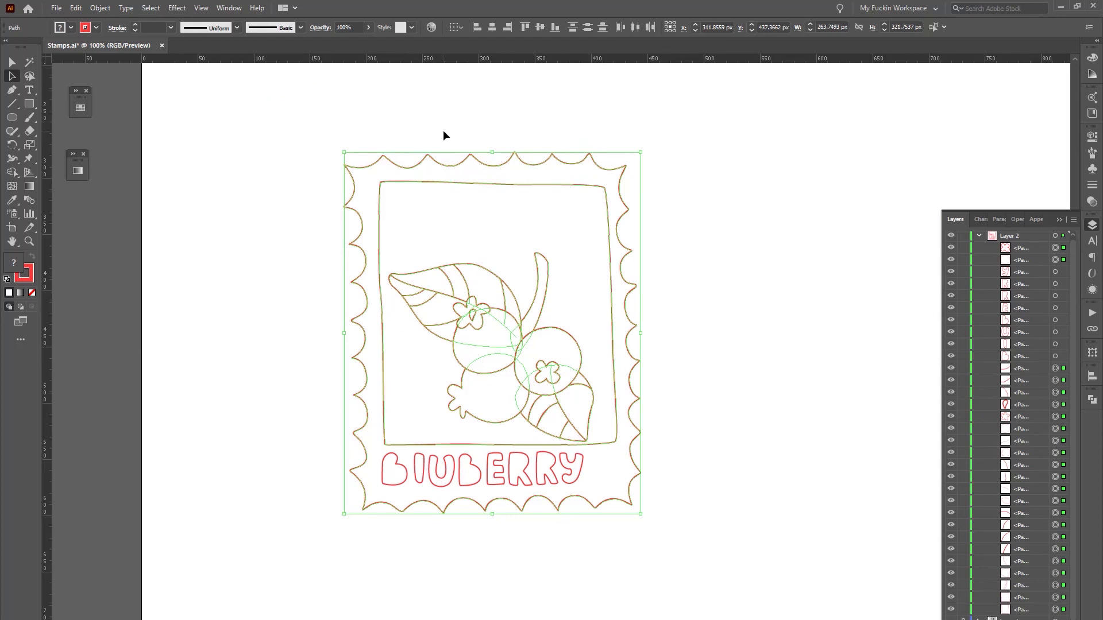
{"action": "left_click_drag", "start_coordinate": [296, 88], "coordinate": [681, 199]}
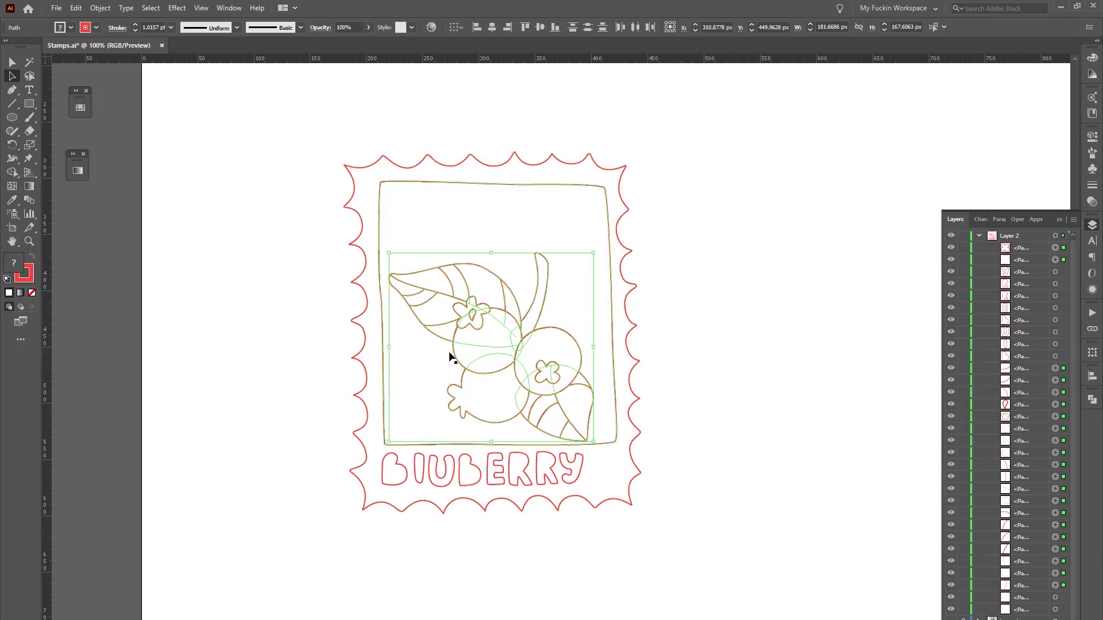
{"action": "left_click_drag", "start_coordinate": [532, 353], "coordinate": [533, 339]}
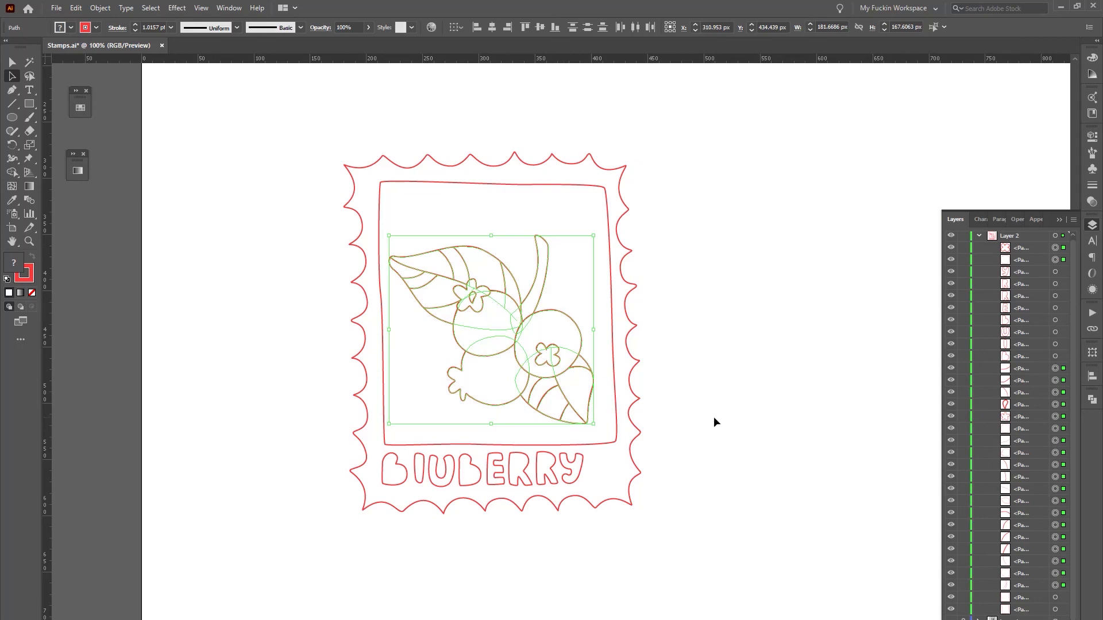
- Group the berries, crowns, leaves and stem into one object
{"action": "key", "text": "ctrl+g"}
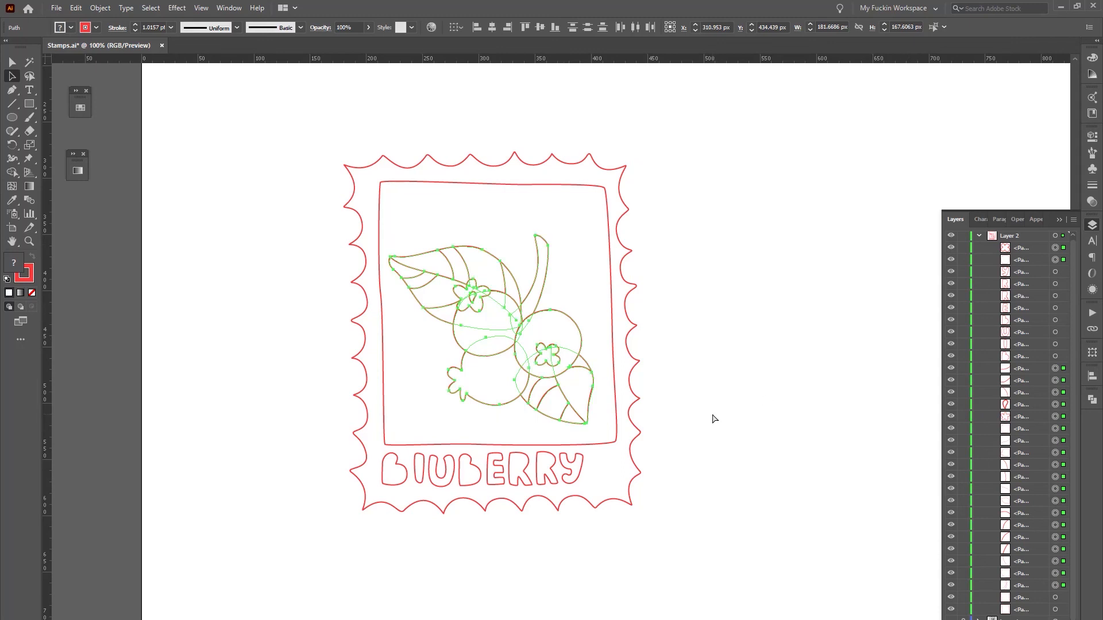
{"action": "key", "text": "ctrl"}
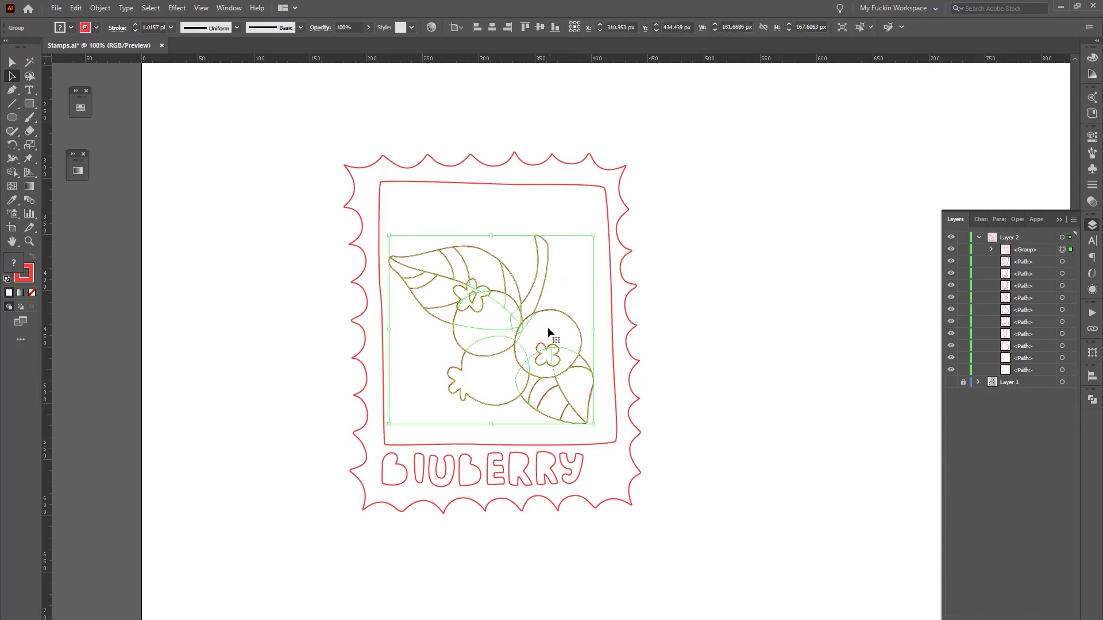
{"action": "left_click", "coordinate": [714, 291]}
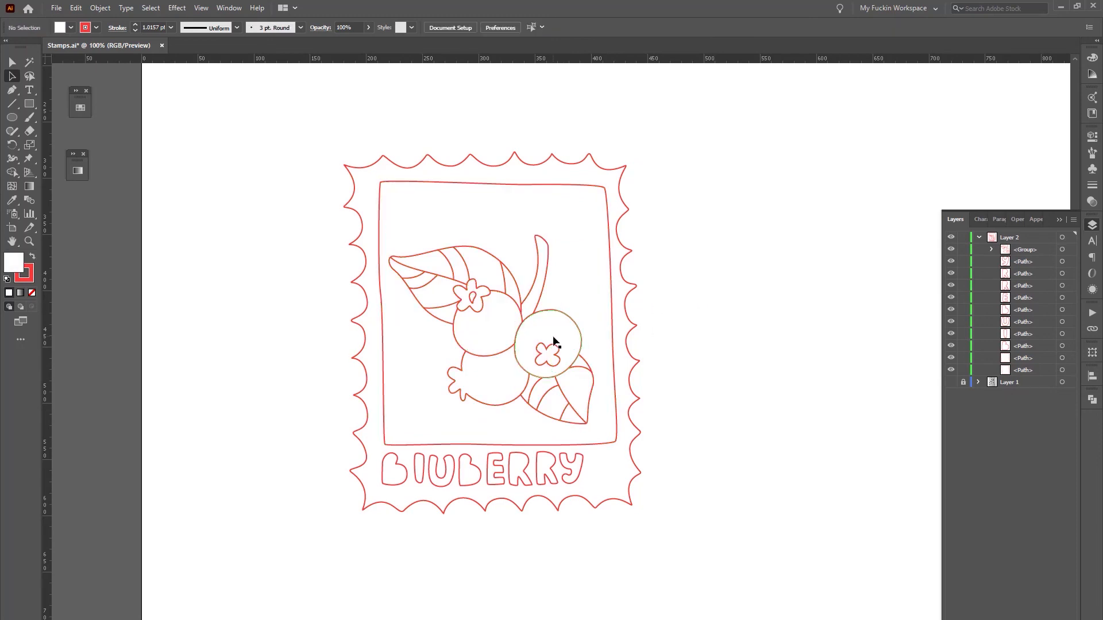
{"action": "left_click", "coordinate": [554, 338]}
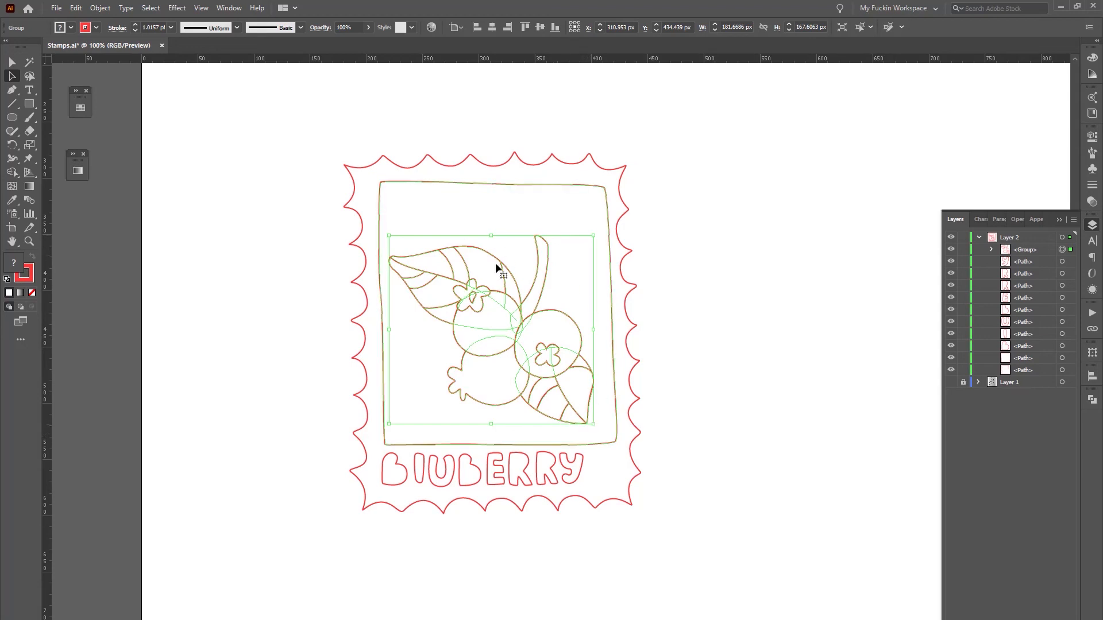
{"action": "double_click", "coordinate": [503, 344]}
{"action": "left_click", "coordinate": [502, 322]}
{"action": "left_click", "coordinate": [577, 347]}
{"action": "left_click", "coordinate": [543, 248]}
{"action": "left_click", "coordinate": [585, 152]}
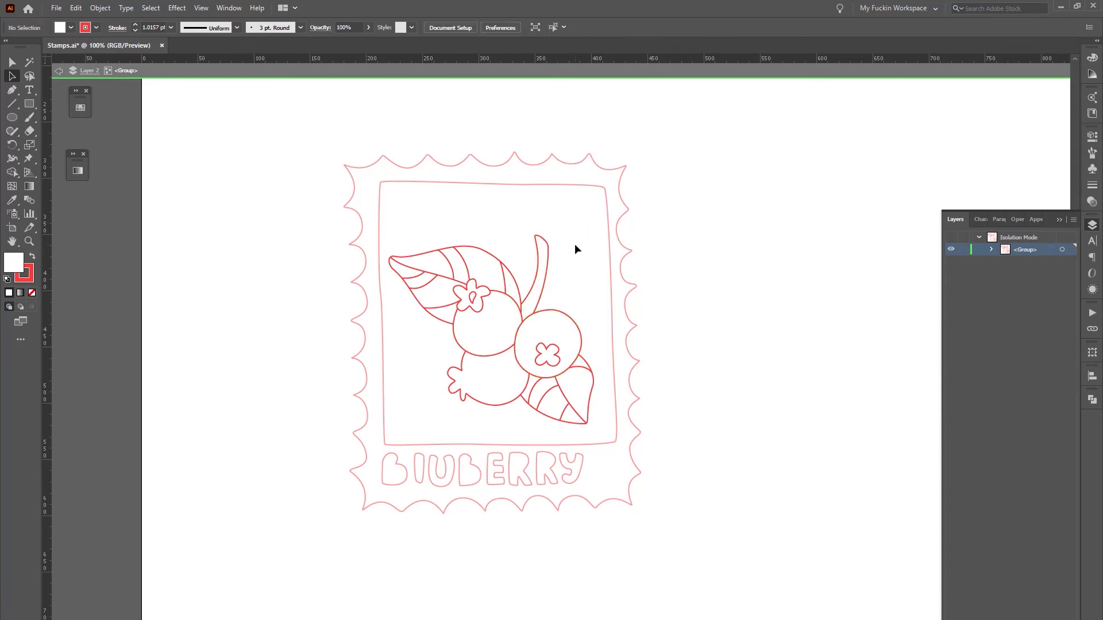
{"action": "double_click", "coordinate": [684, 374]}
- Select the lettering, inner frame and scalloped border, and group them together
{"action": "left_click_drag", "start_coordinate": [712, 572], "coordinate": [329, 440]}
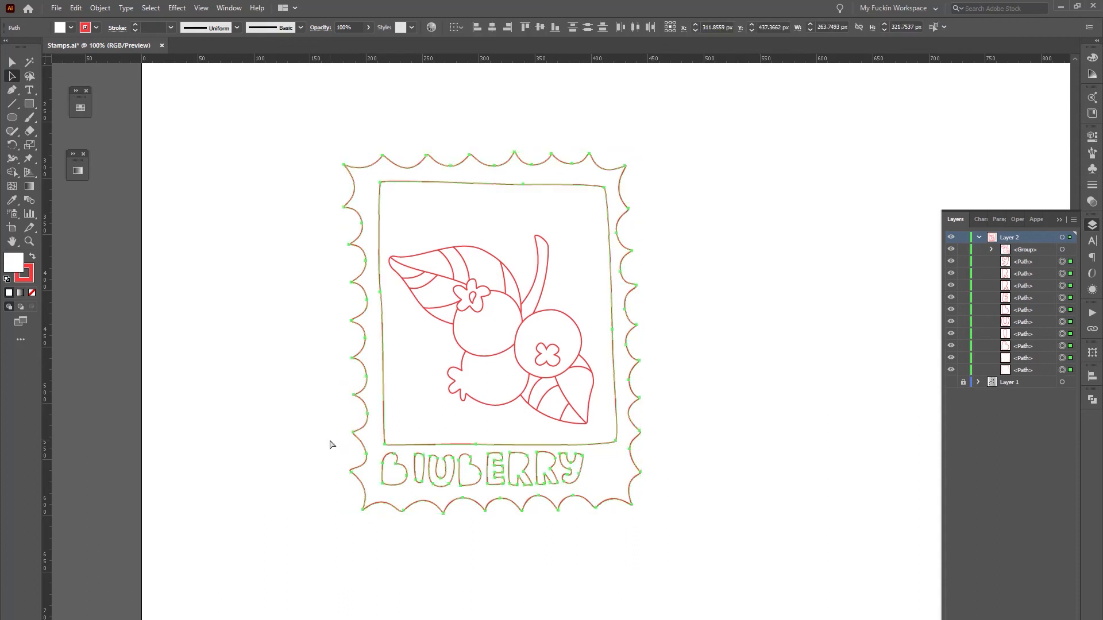
{"action": "key", "text": "ctrl+g"}
{"action": "left_click", "coordinate": [712, 368]}
{"action": "scroll", "coordinate": [347, 540], "scroll_direction": "down", "scroll_amount": 1}
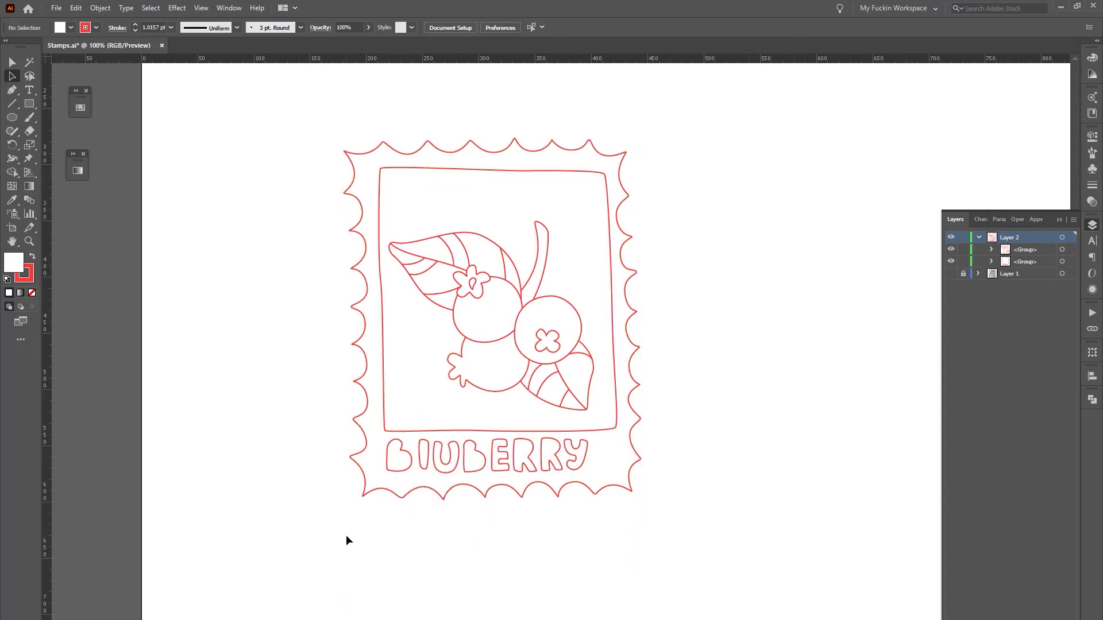